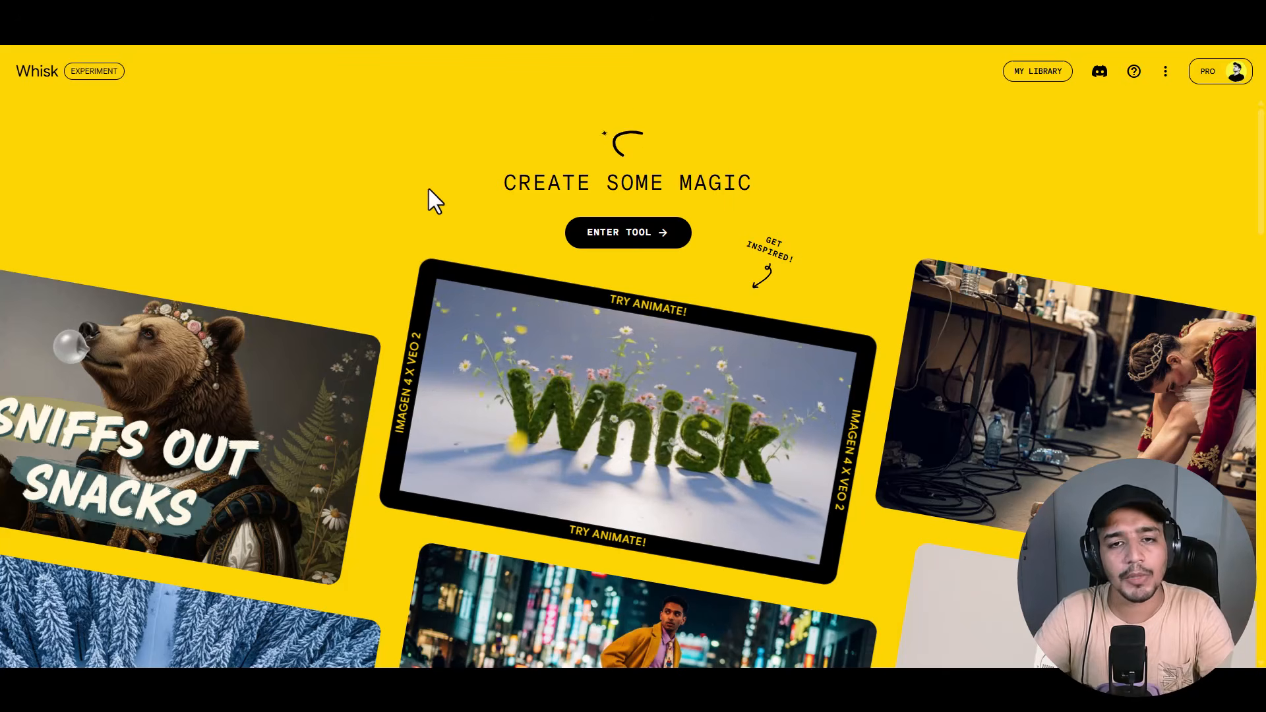
Enter the Whisk tool and expand the subject, scene and style image slots.
{"action": "left_click", "coordinate": [622, 236]}
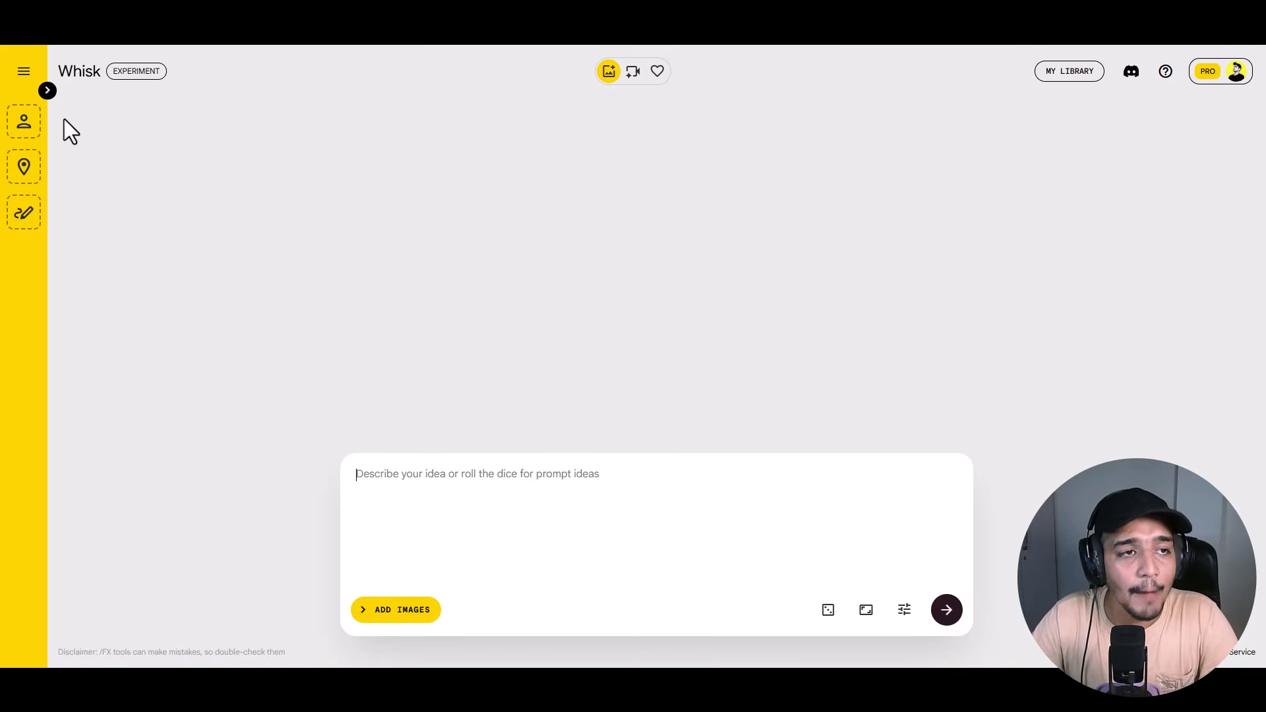
{"action": "left_click", "coordinate": [46, 92]}
{"action": "mouse_move", "coordinate": [51, 192]}
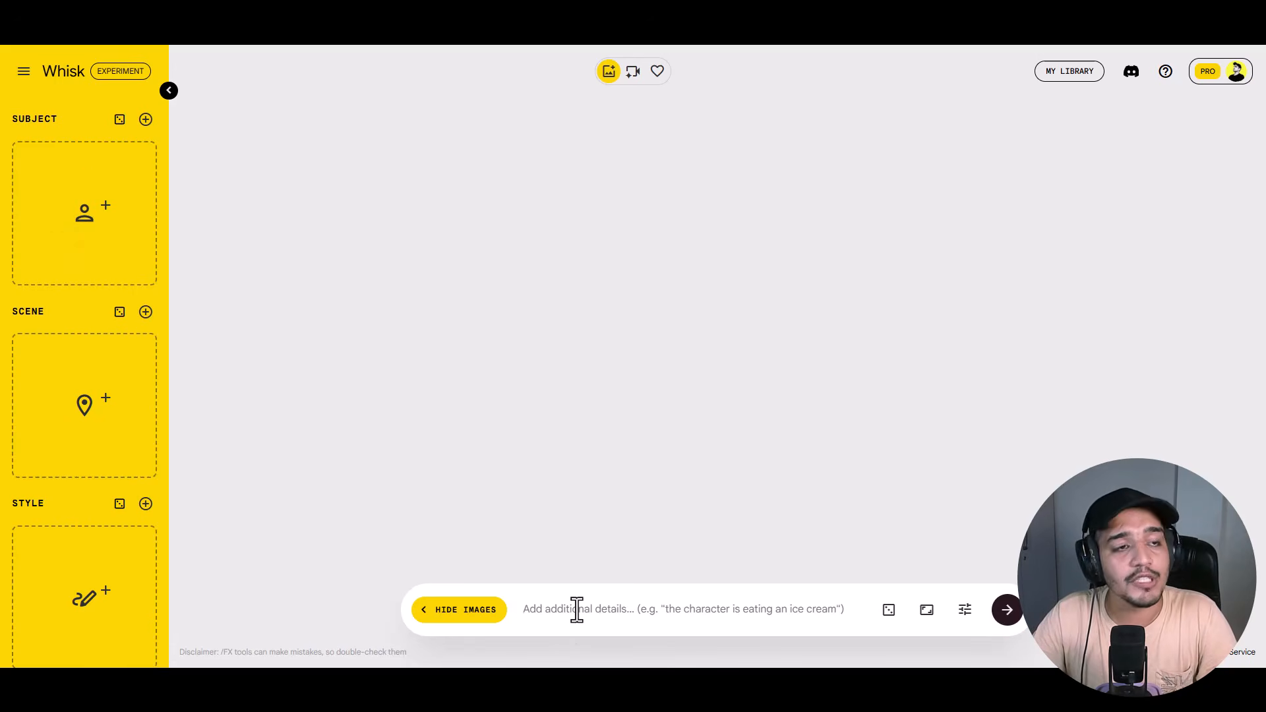
Generate images from "Generate a portrait of a beautiful girl in red dress" and use the portrait with the dark background as the subject.
{"action": "type", "text": "Generate a portrait of a beautiful girl in red dress"}
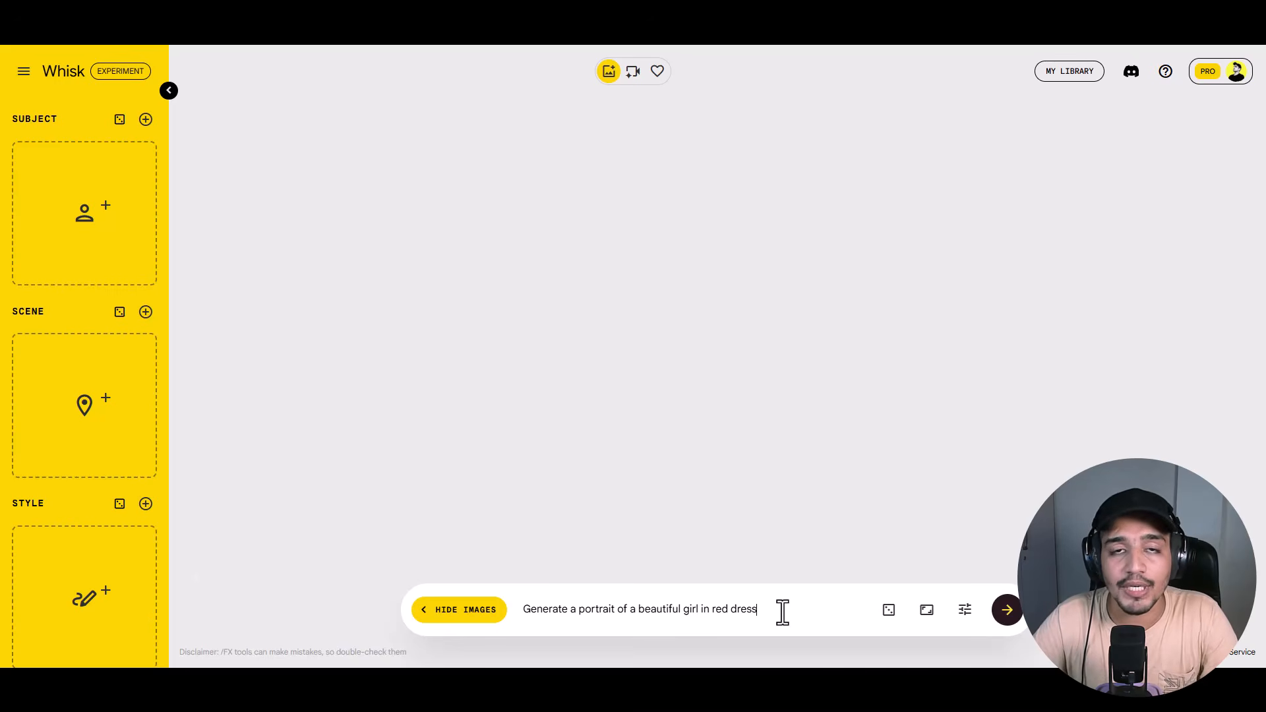
{"action": "left_click", "coordinate": [1007, 610]}
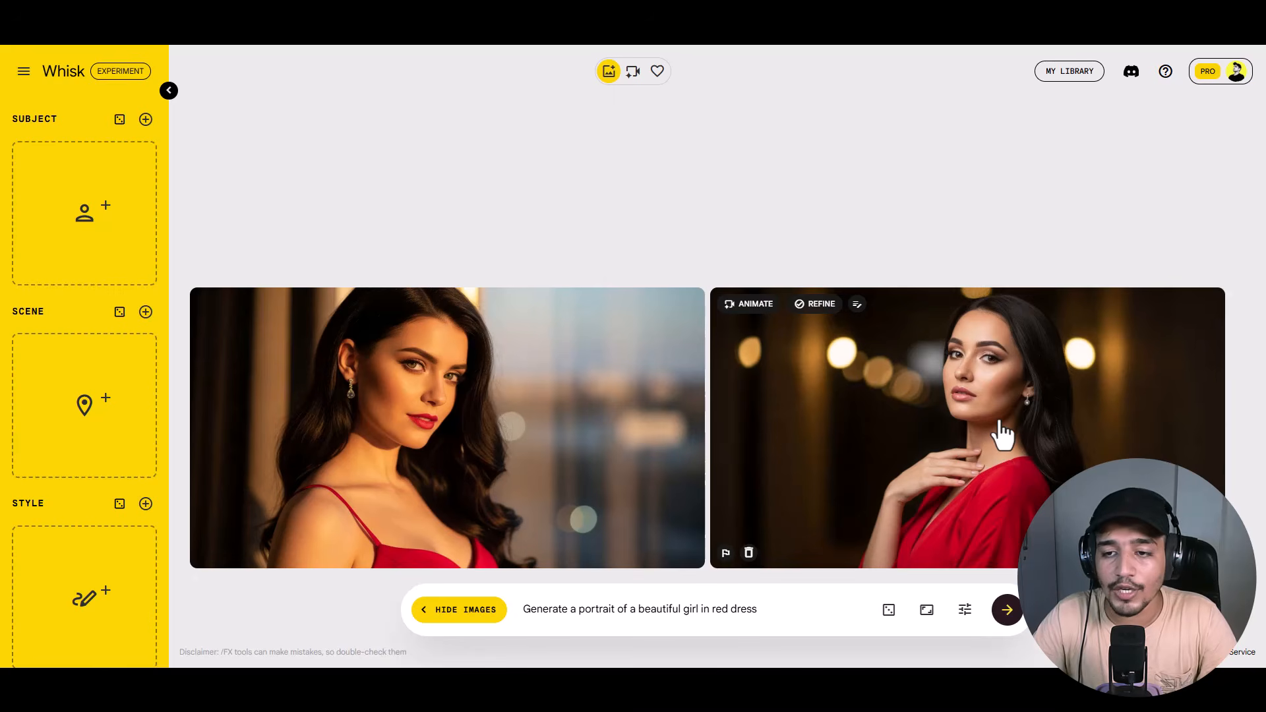
{"action": "left_click_drag", "start_coordinate": [1000, 426], "coordinate": [73, 201]}
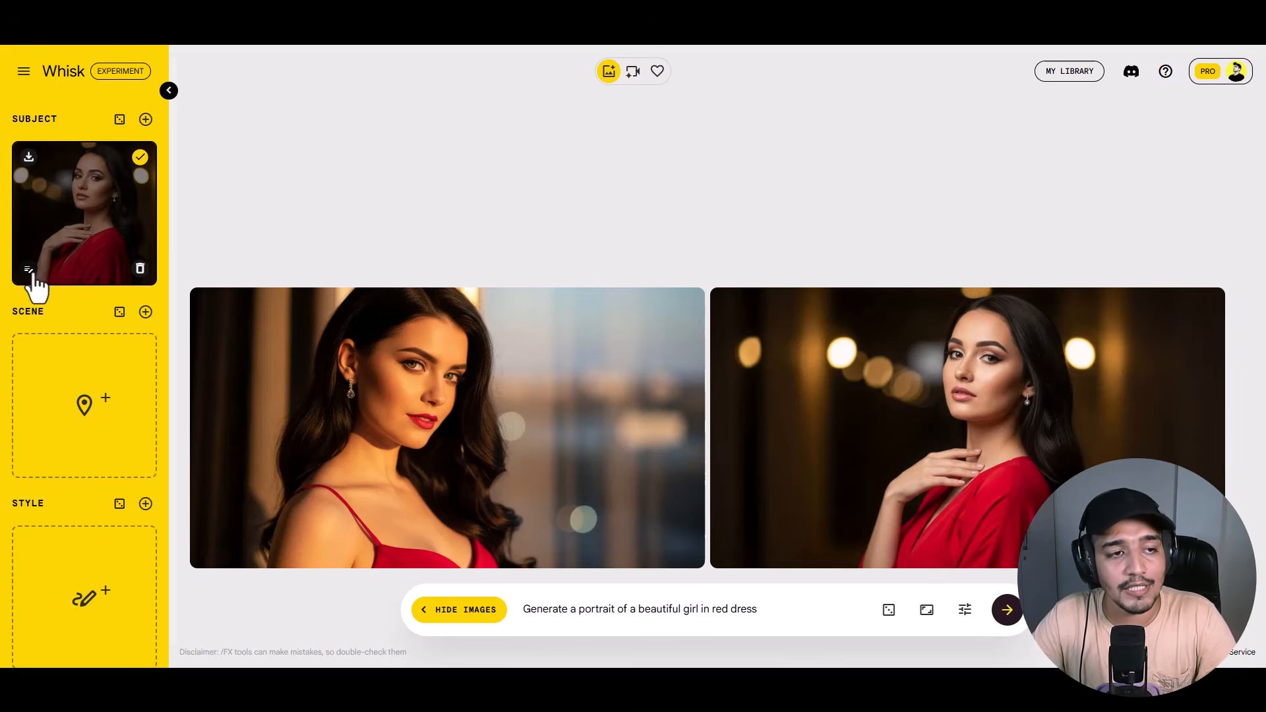
Read the text description behind the subject image, and close its details.
{"action": "left_click", "coordinate": [28, 271]}
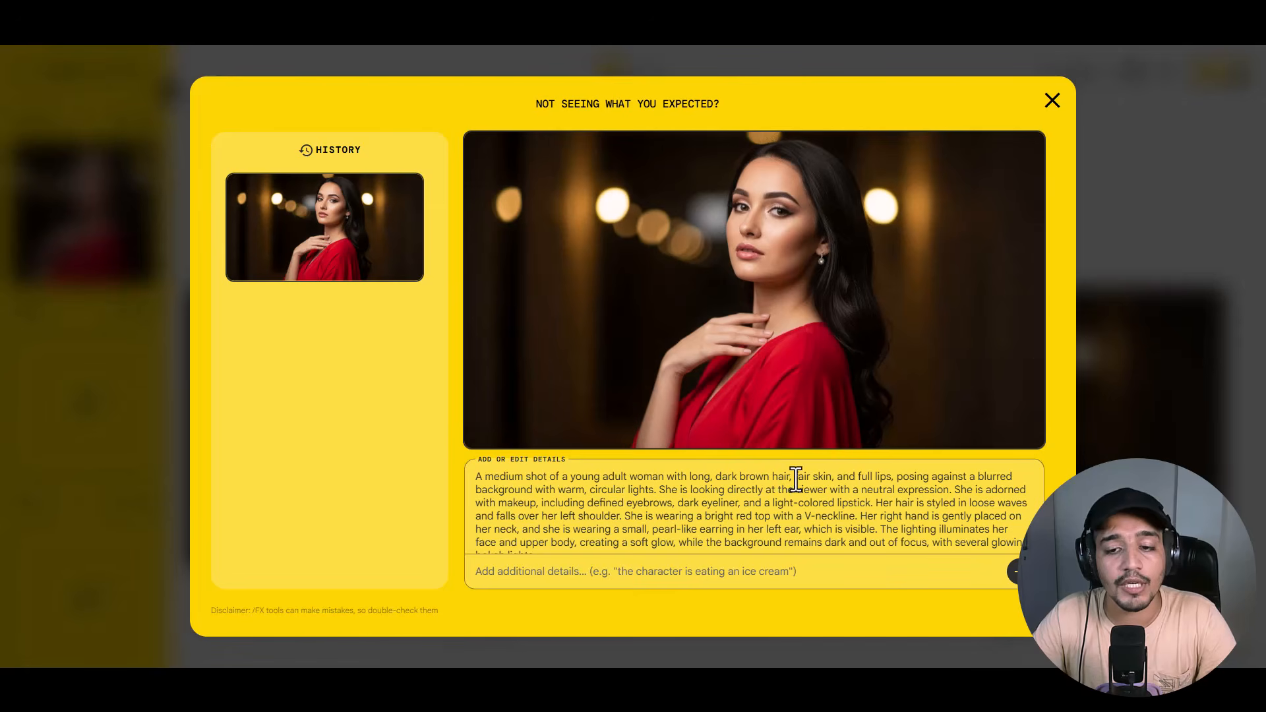
{"action": "scroll", "coordinate": [875, 488], "scroll_direction": "down", "scroll_amount": 1}
{"action": "scroll", "coordinate": [875, 507], "scroll_direction": "up", "scroll_amount": 1}
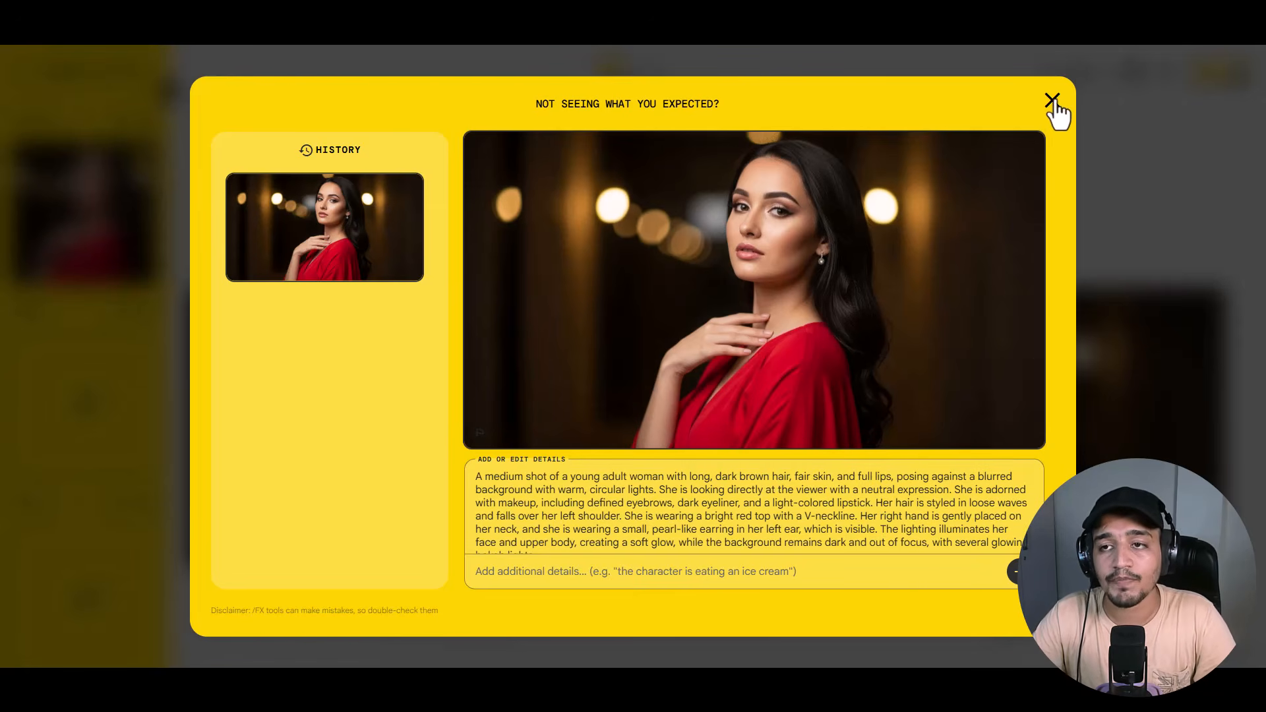
{"action": "left_click", "coordinate": [1052, 100]}
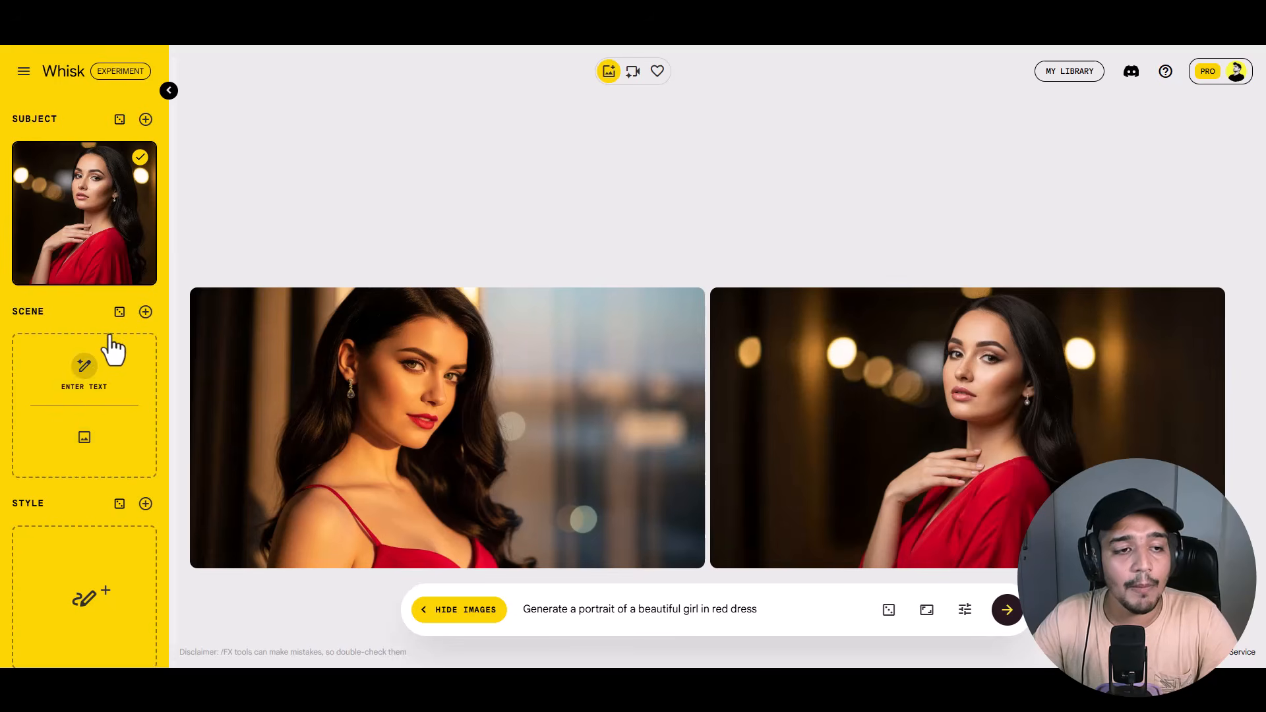
Add two random scene images to the scene slot.
{"action": "left_click", "coordinate": [120, 312]}
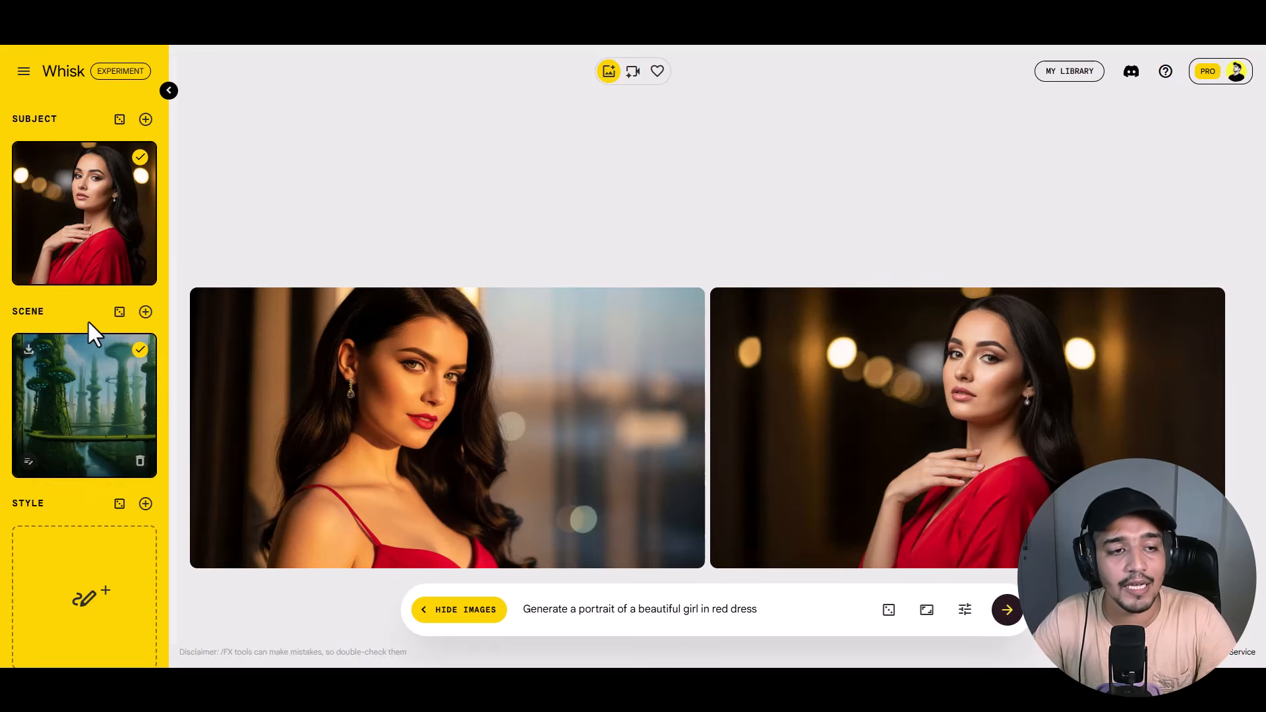
{"action": "left_click", "coordinate": [120, 312]}
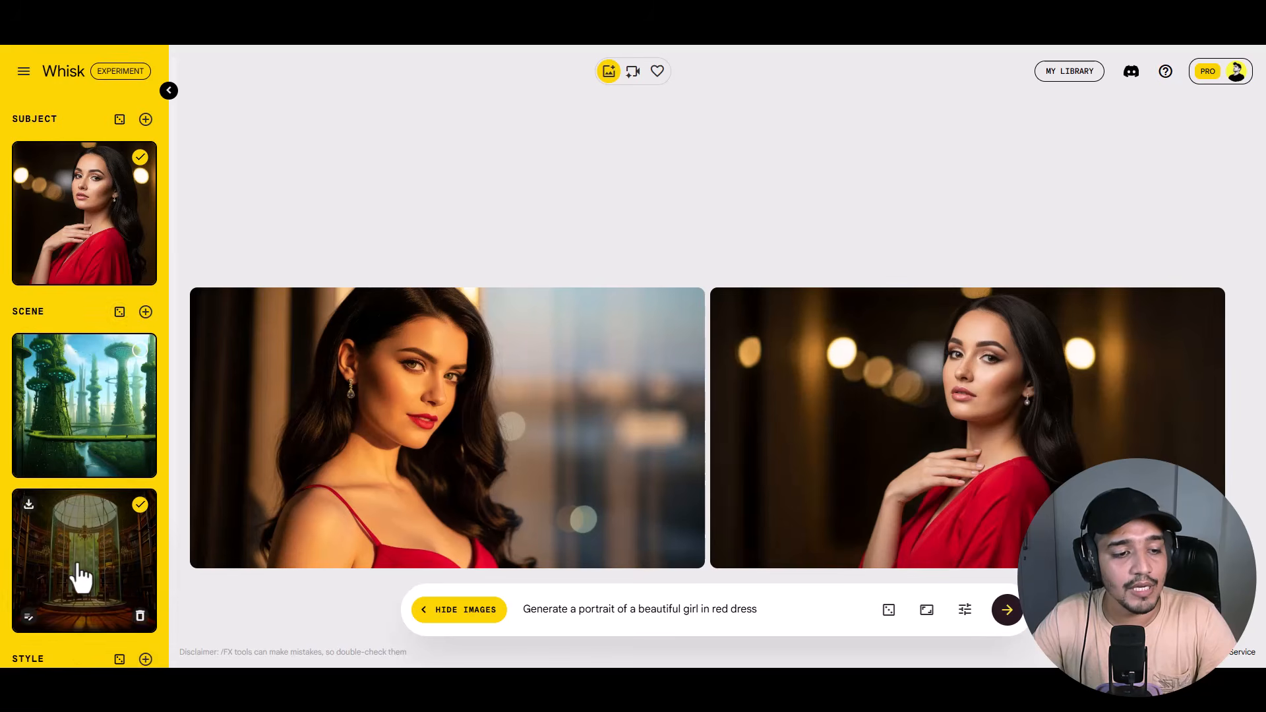
Add several random style images and select the Japanese landscape with koi fish as the style.
{"action": "scroll", "coordinate": [79, 580], "scroll_direction": "down", "scroll_amount": 3}
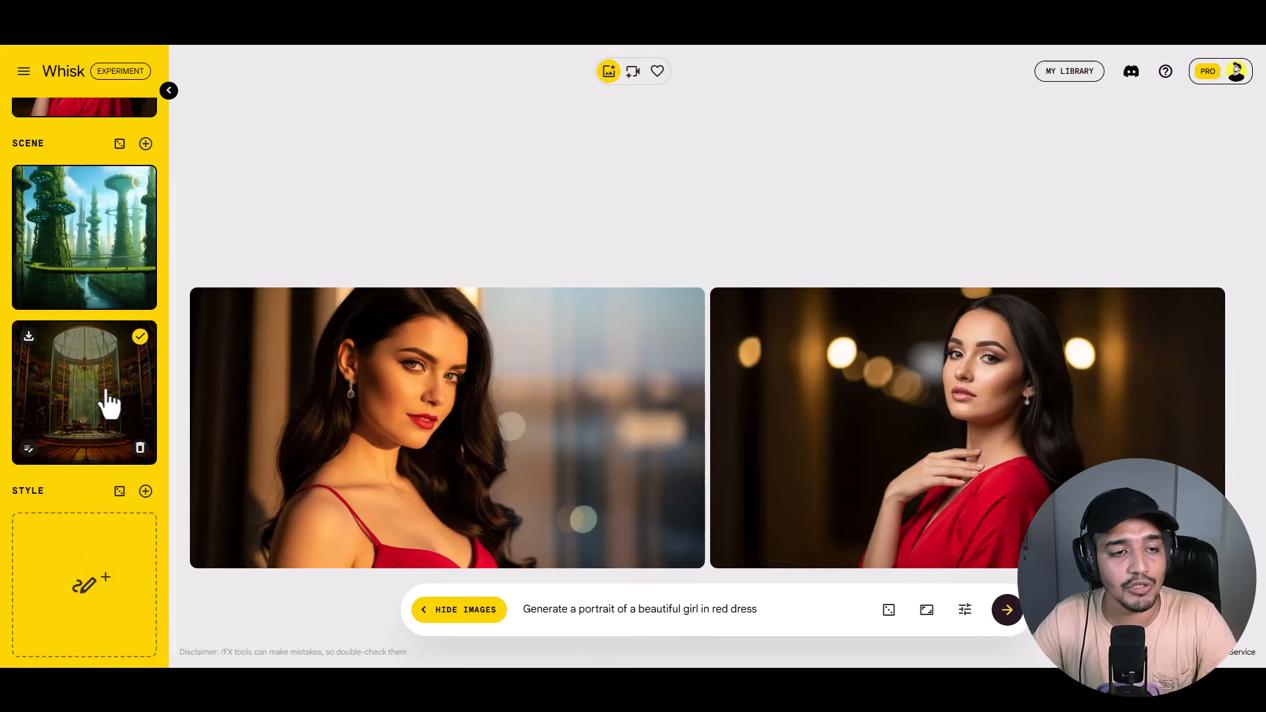
{"action": "left_click", "coordinate": [119, 494]}
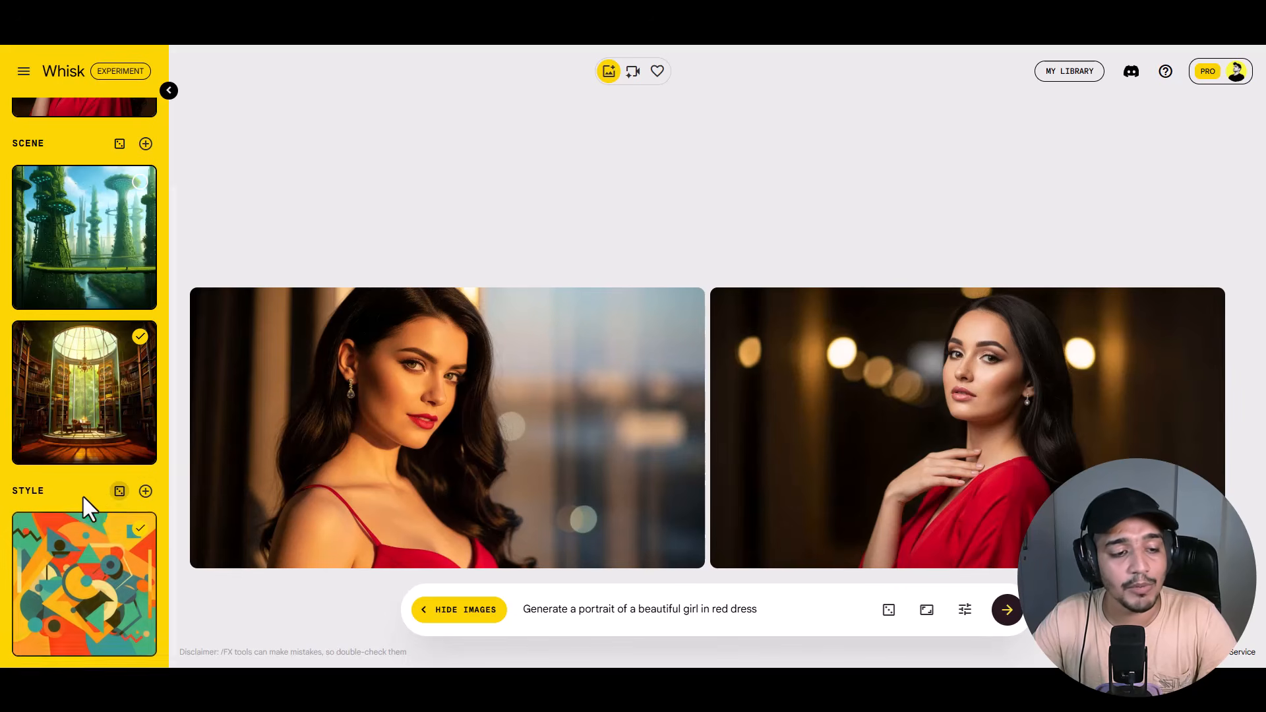
{"action": "left_click", "coordinate": [120, 491]}
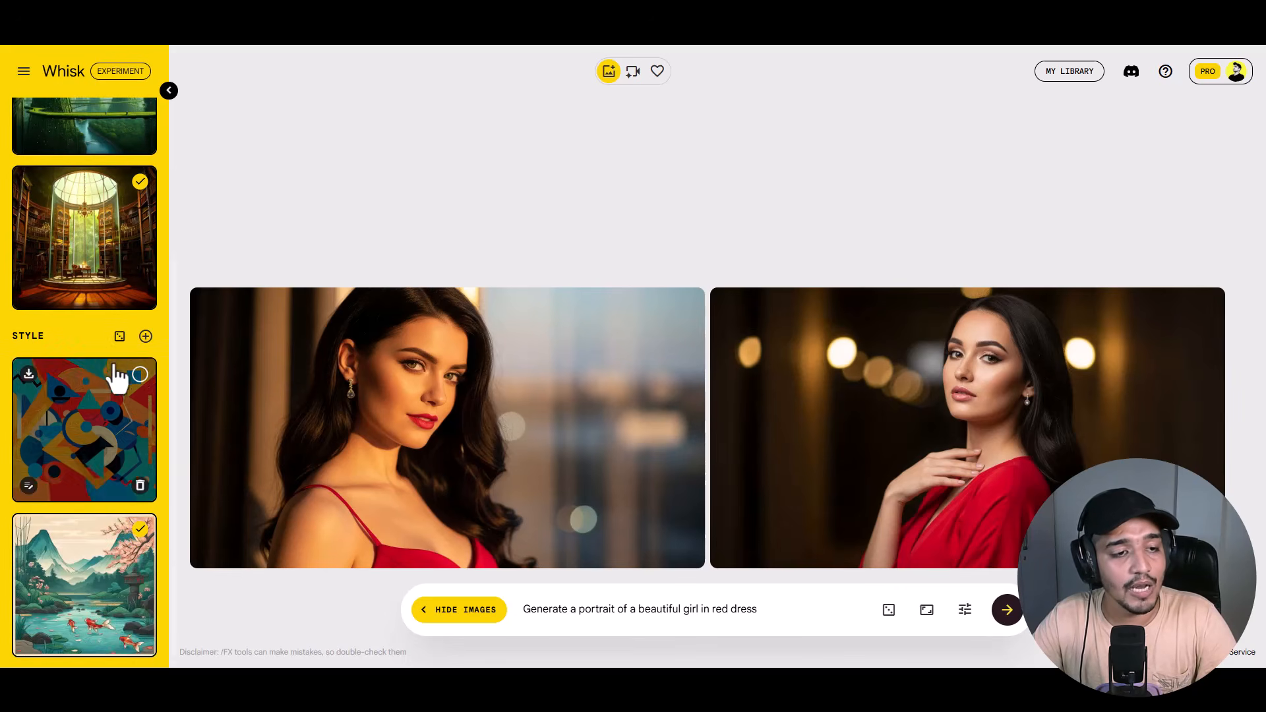
{"action": "scroll", "coordinate": [93, 431], "scroll_direction": "down", "scroll_amount": 10}
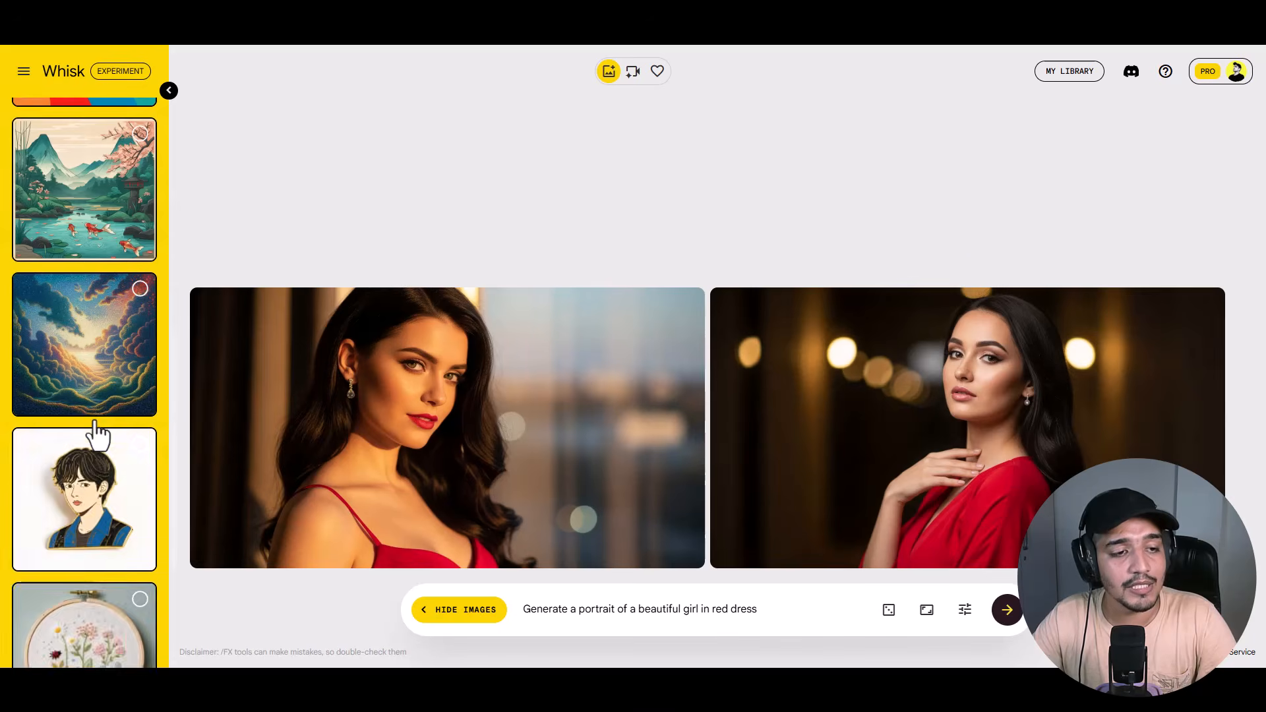
{"action": "scroll", "coordinate": [85, 574], "scroll_direction": "up", "scroll_amount": 8}
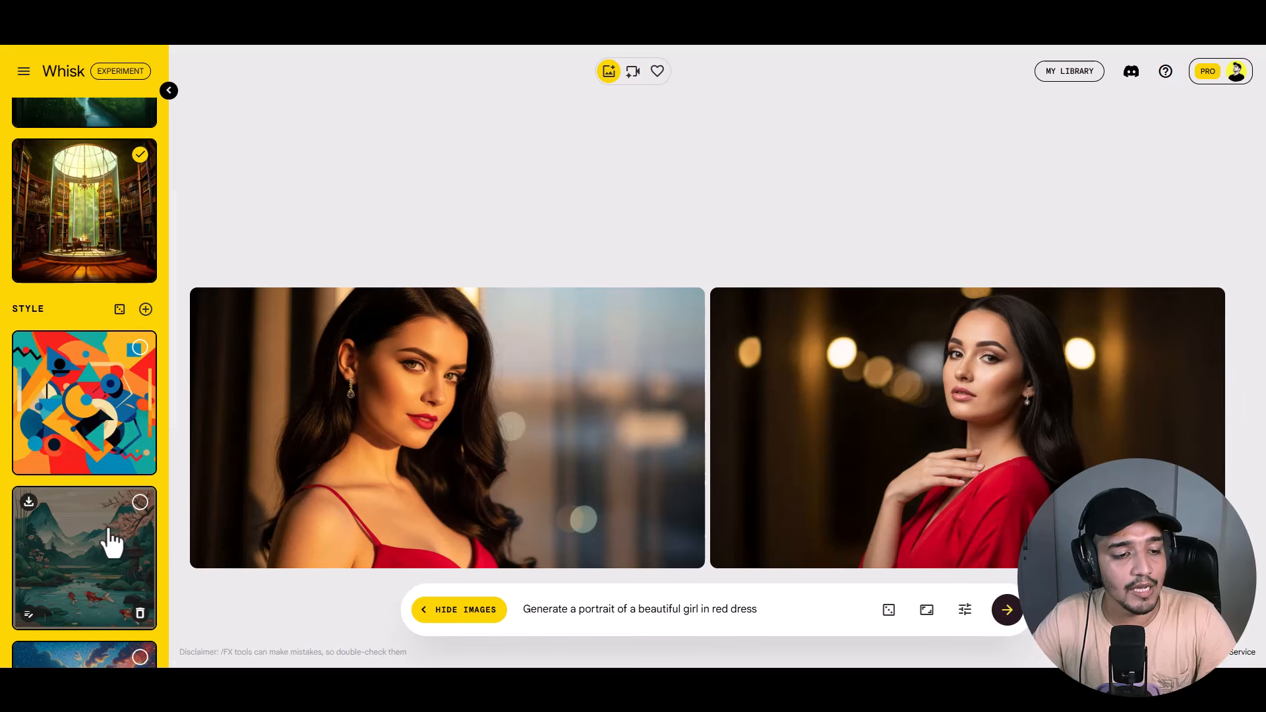
{"action": "left_click", "coordinate": [96, 552]}
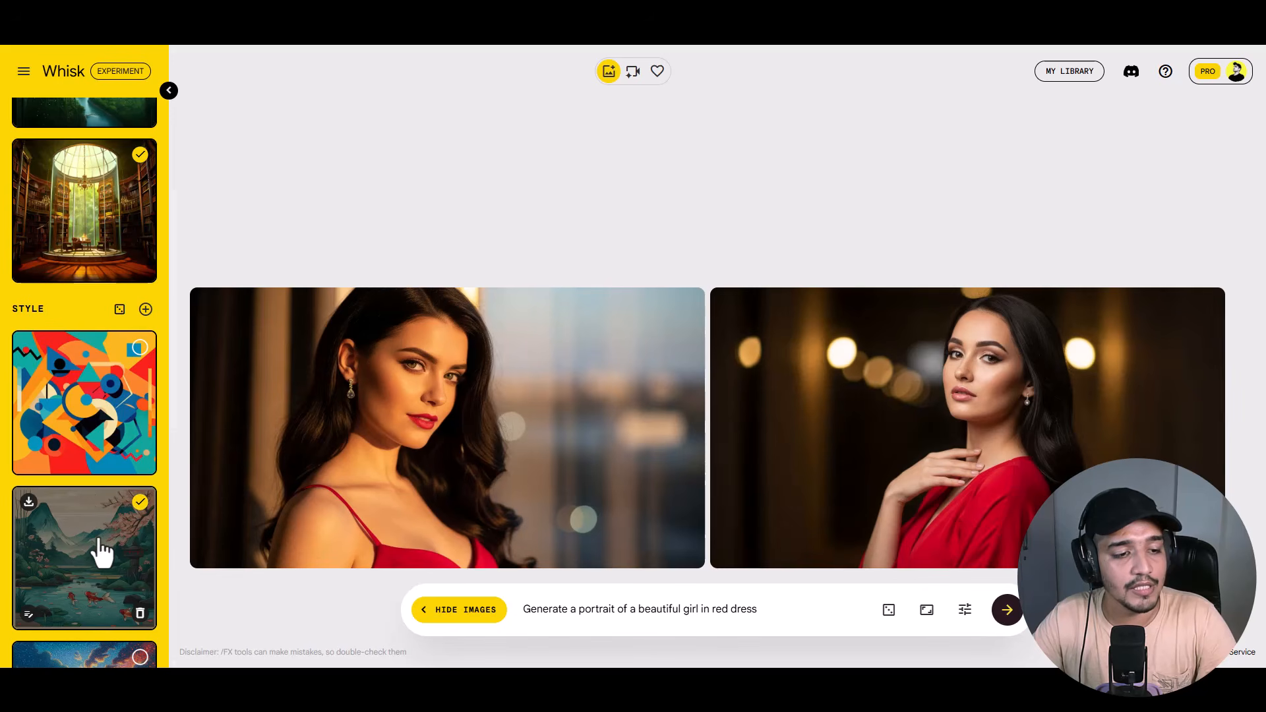
Examine the koi landscape style's description, highlighting the words "Japanese woodblock print", and close its details.
{"action": "left_click", "coordinate": [28, 615]}
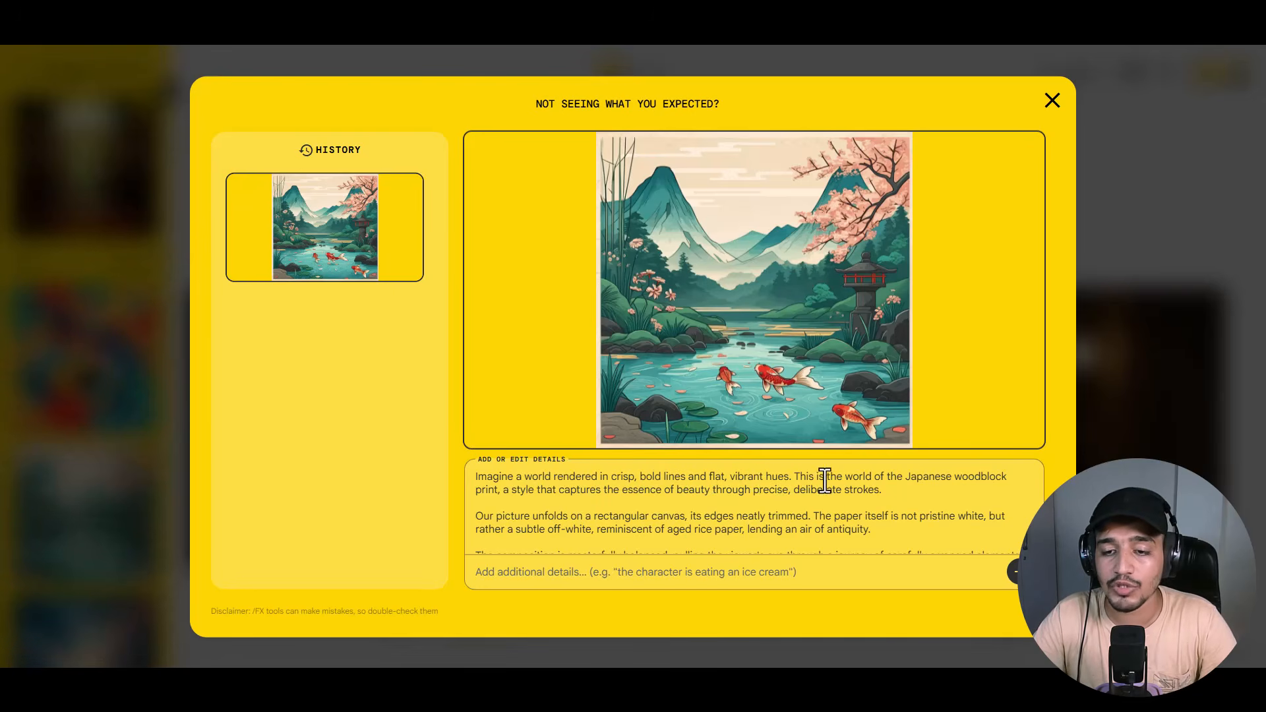
{"action": "left_click_drag", "start_coordinate": [906, 476], "coordinate": [511, 489]}
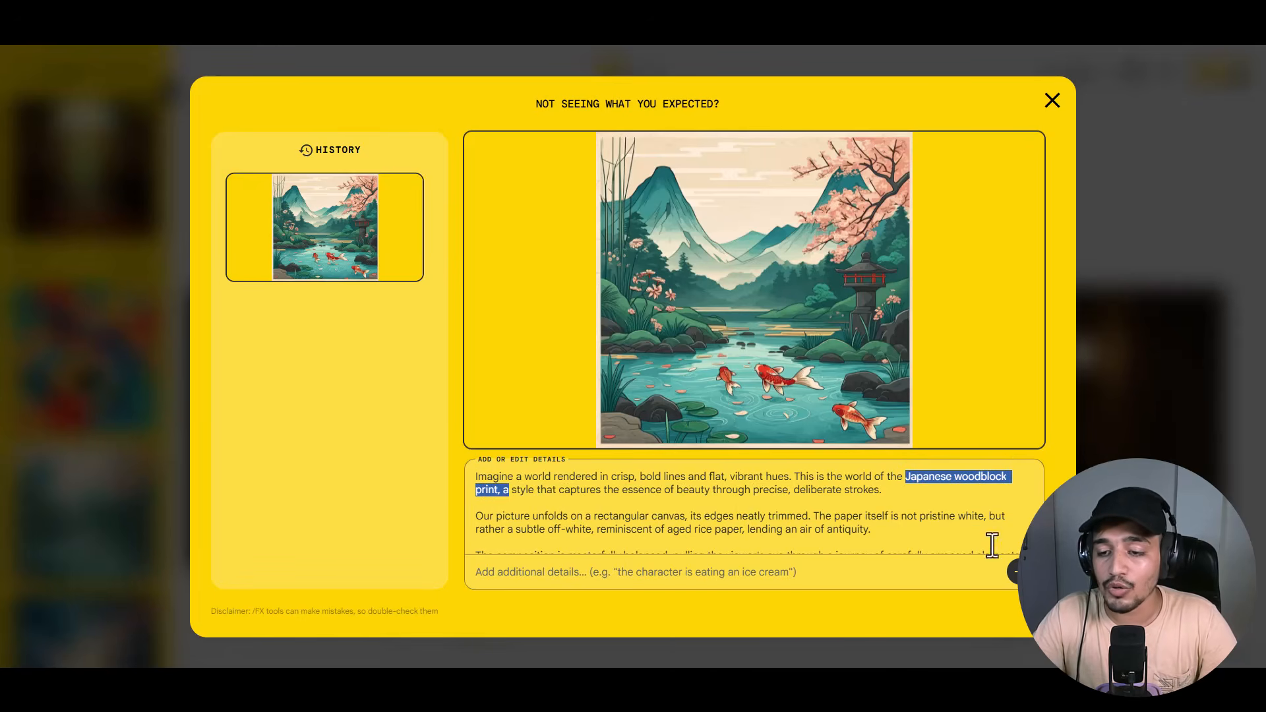
{"action": "left_click", "coordinate": [1050, 109]}
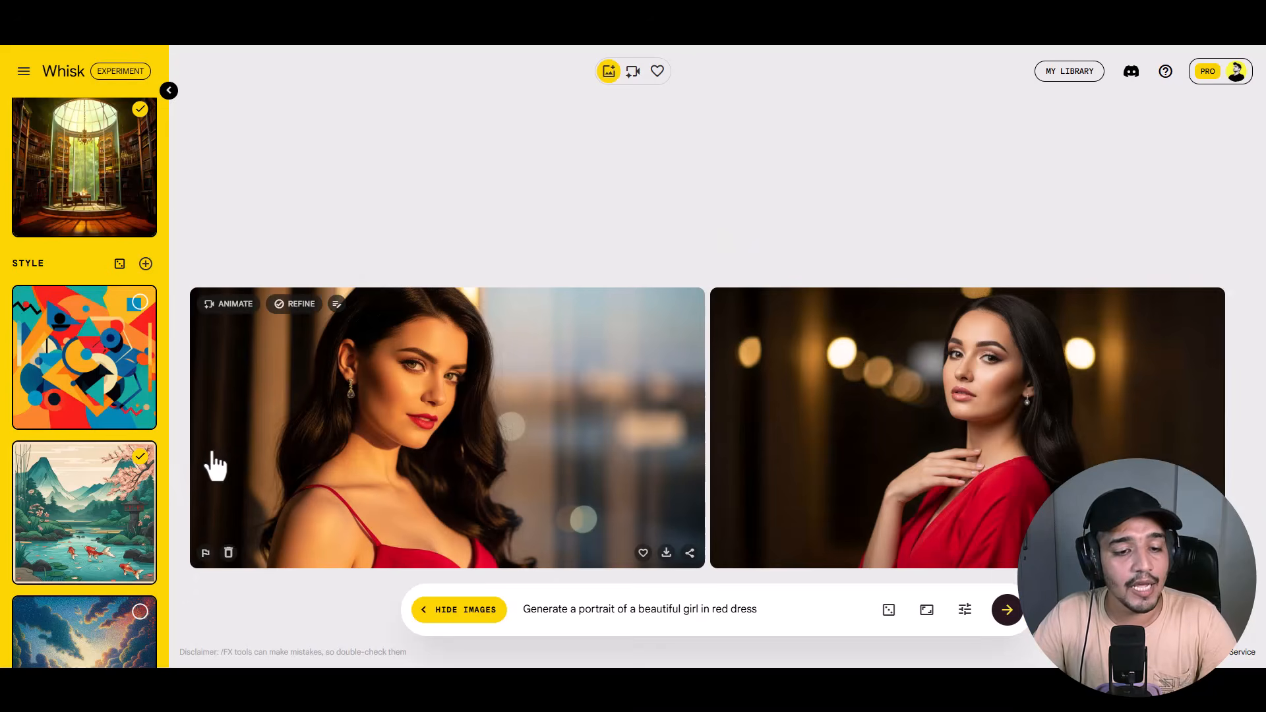
Clear the prompt text and generate images combining the selected subject, library scene and koi landscape style.
{"action": "triple_click", "coordinate": [602, 607]}
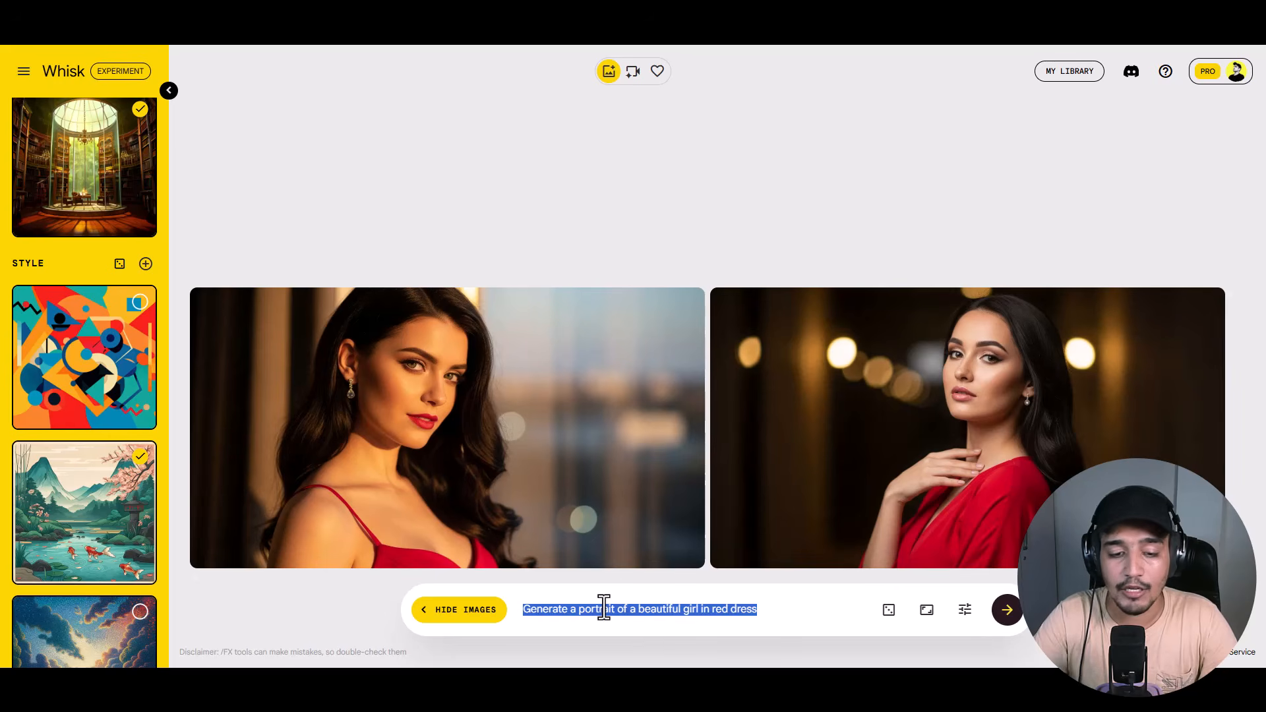
{"action": "key", "text": "BackSpace"}
{"action": "scroll", "coordinate": [66, 240], "scroll_direction": "up", "scroll_amount": 3}
{"action": "scroll", "coordinate": [73, 227], "scroll_direction": "up", "scroll_amount": 3}
{"action": "scroll", "coordinate": [93, 277], "scroll_direction": "down", "scroll_amount": 3}
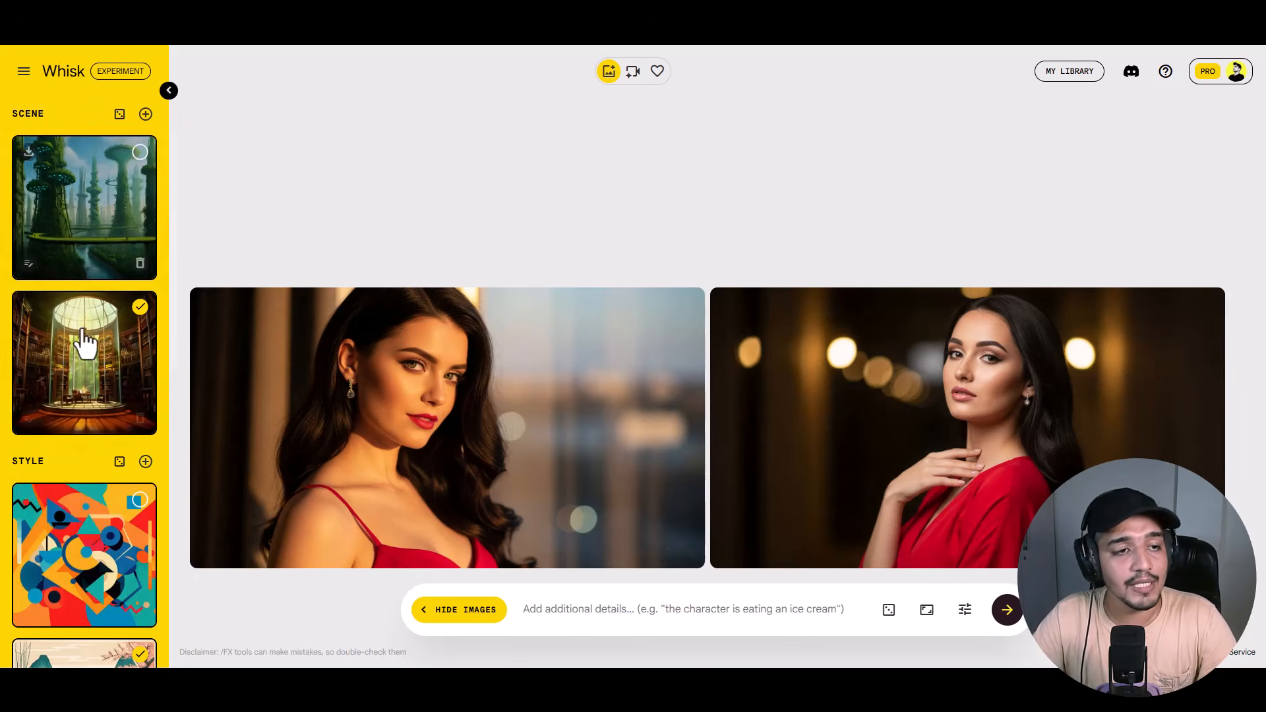
{"action": "scroll", "coordinate": [97, 379], "scroll_direction": "down", "scroll_amount": 3}
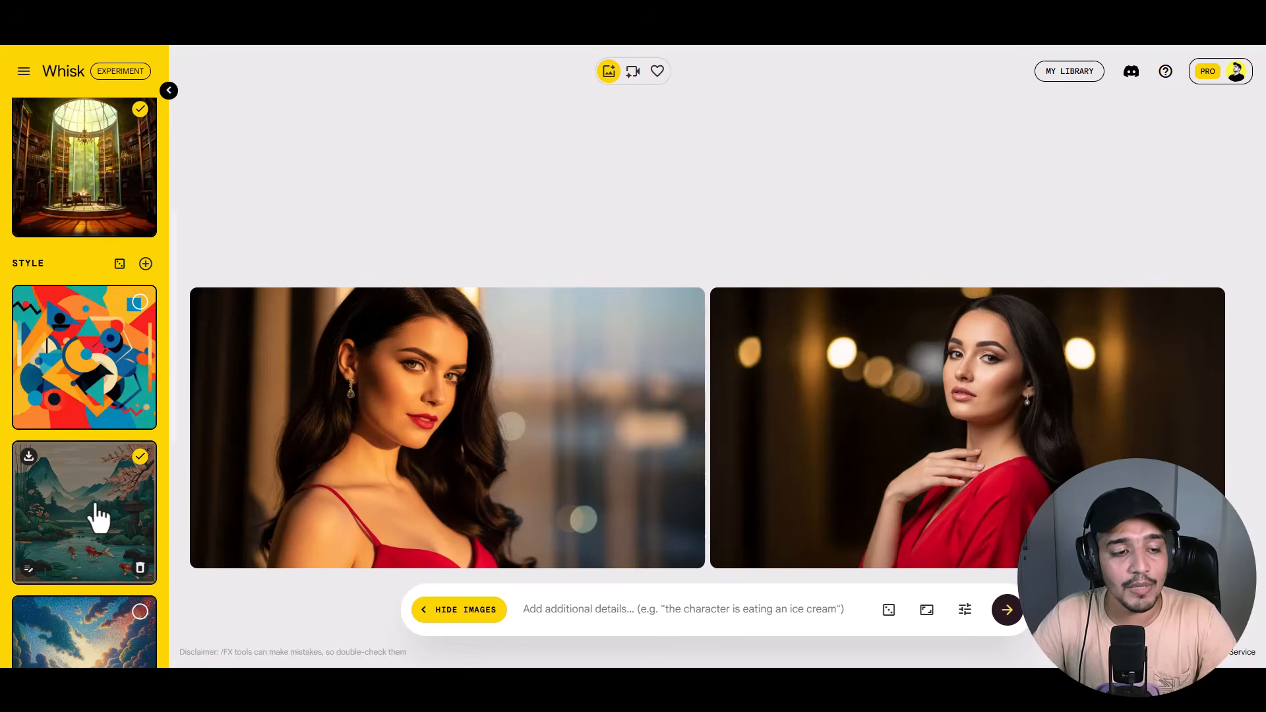
{"action": "left_click", "coordinate": [1001, 612]}
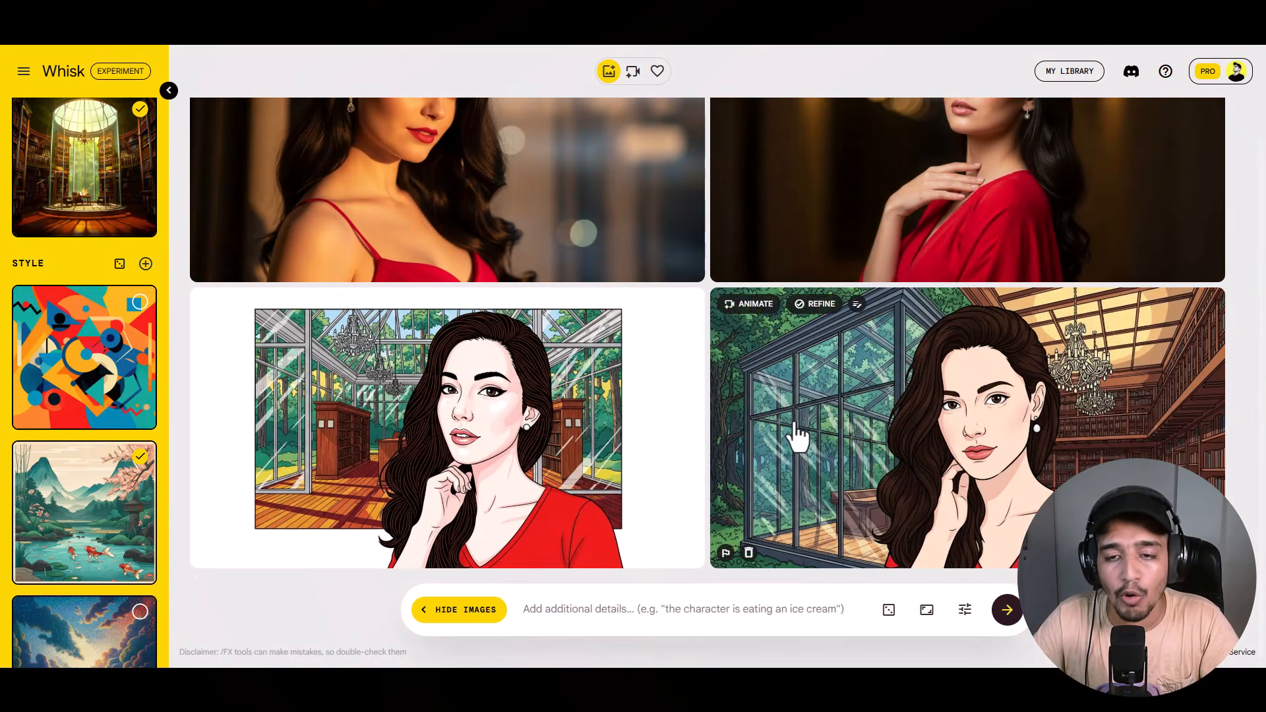
Review the description of the illustrated portrait filling the whole frame, and of the selected library scene image.
{"action": "left_click", "coordinate": [948, 432]}
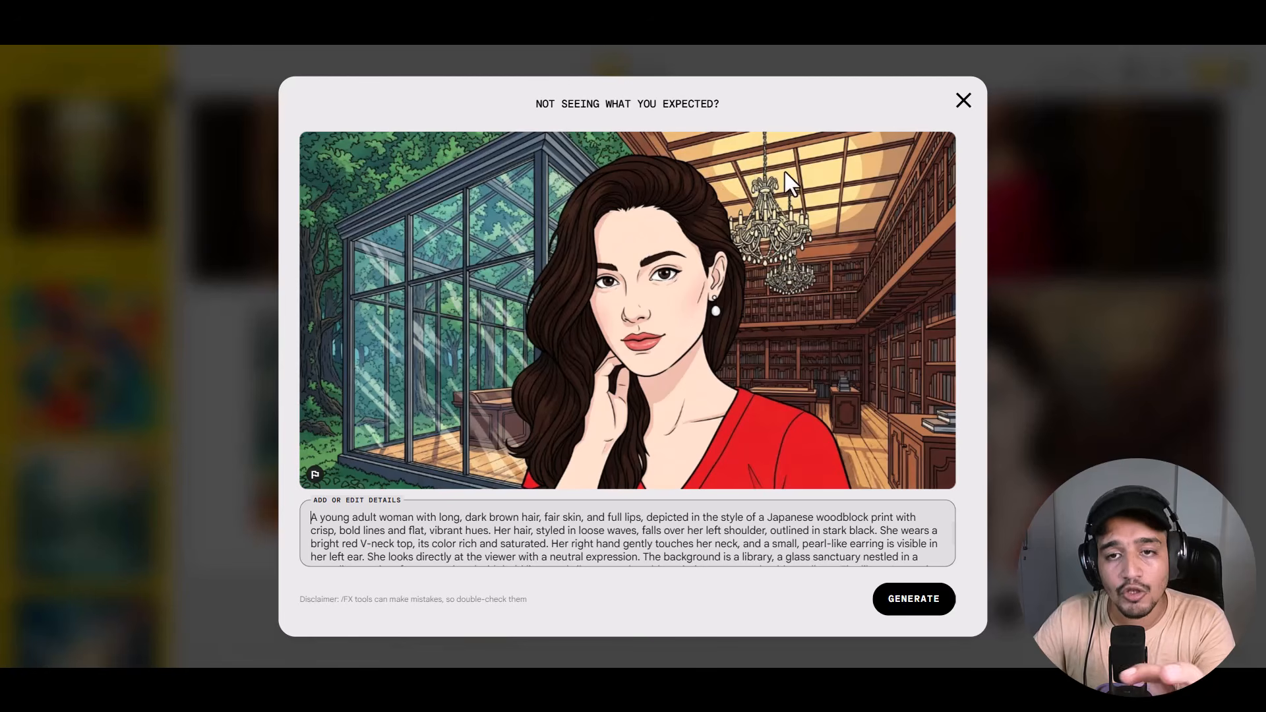
{"action": "left_click", "coordinate": [962, 103]}
{"action": "scroll", "coordinate": [41, 406], "scroll_direction": "up", "scroll_amount": 3}
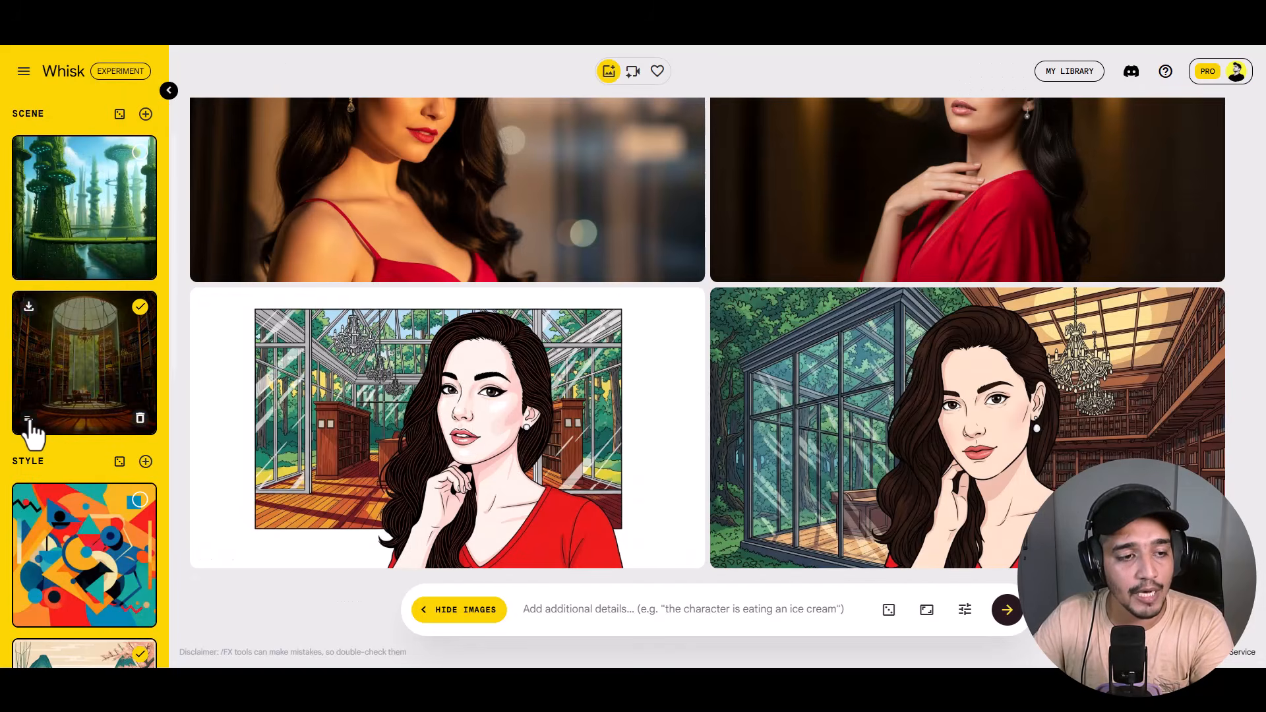
{"action": "left_click", "coordinate": [28, 420]}
{"action": "left_click_drag", "start_coordinate": [519, 474], "coordinate": [535, 476]}
{"action": "left_click", "coordinate": [1053, 101]}
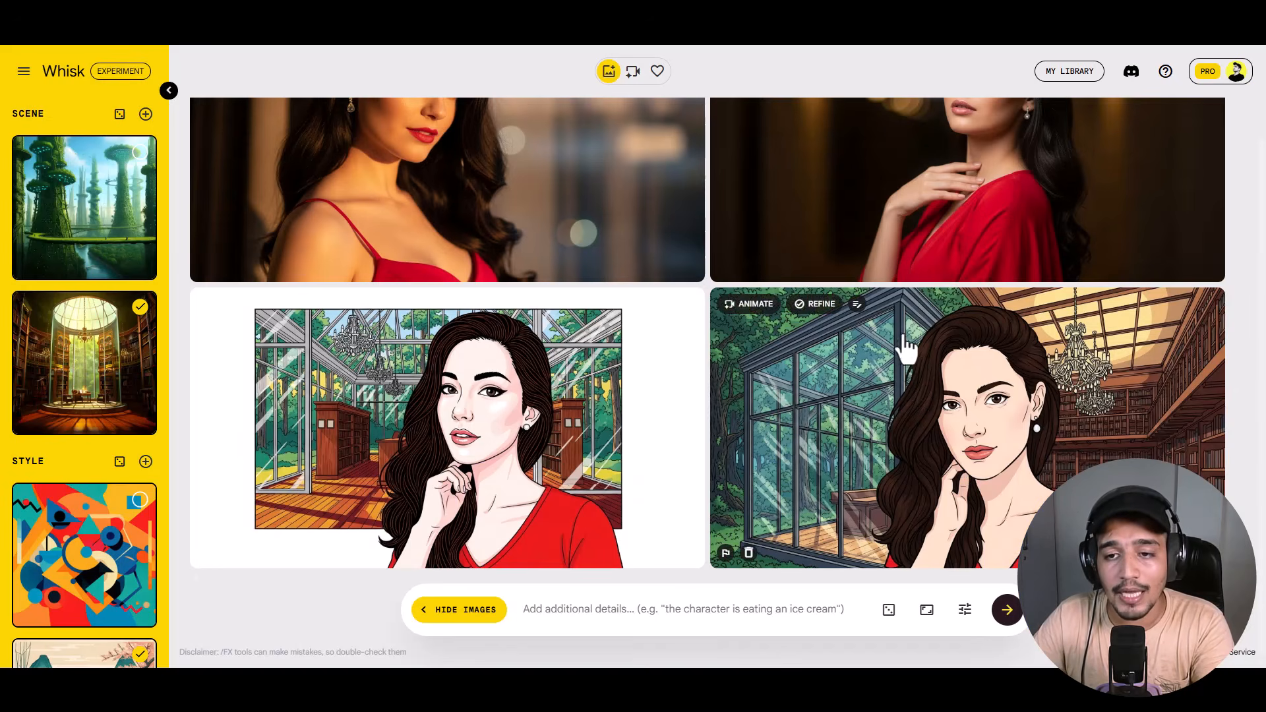
Compare the illustrated portraits with the original photos and read the full prompt behind the full-frame illustration.
{"action": "scroll", "coordinate": [81, 506], "scroll_direction": "down", "scroll_amount": 5}
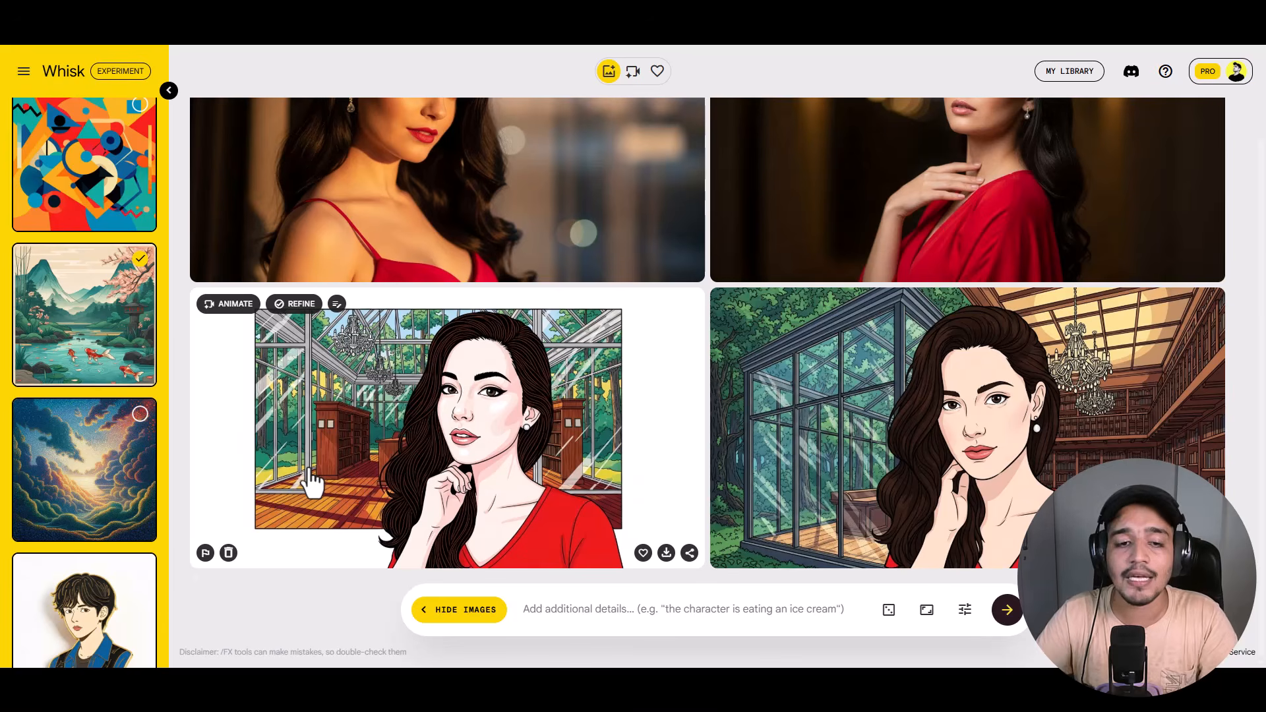
{"action": "scroll", "coordinate": [836, 455], "scroll_direction": "up", "scroll_amount": 2}
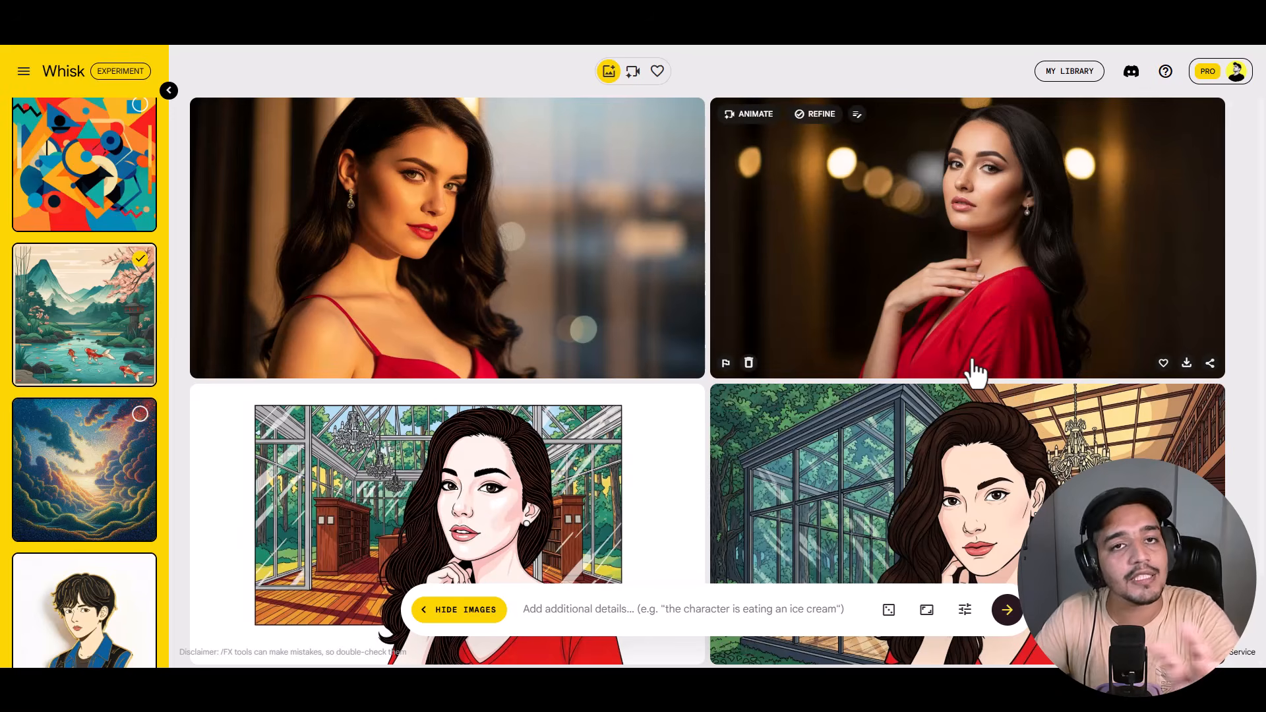
{"action": "scroll", "coordinate": [960, 377], "scroll_direction": "down", "scroll_amount": 2}
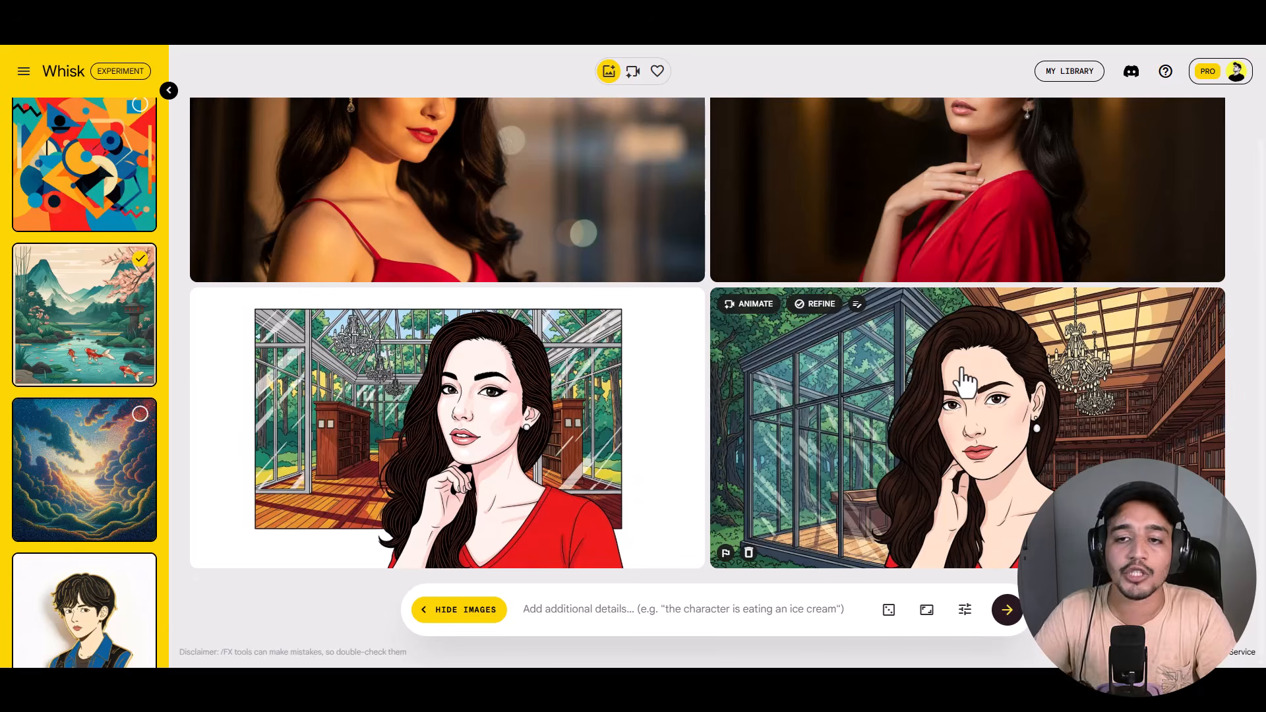
{"action": "left_click", "coordinate": [857, 305]}
{"action": "scroll", "coordinate": [766, 527], "scroll_direction": "down", "scroll_amount": 3}
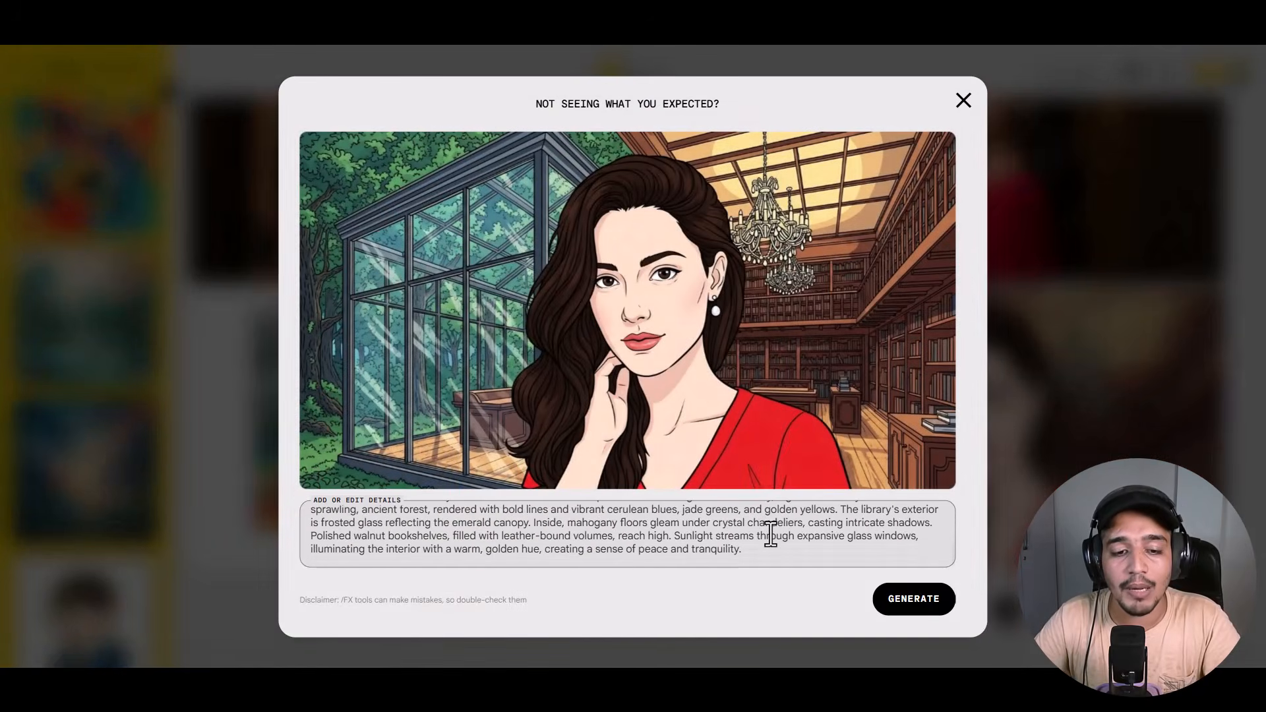
{"action": "scroll", "coordinate": [772, 545], "scroll_direction": "up", "scroll_amount": 3}
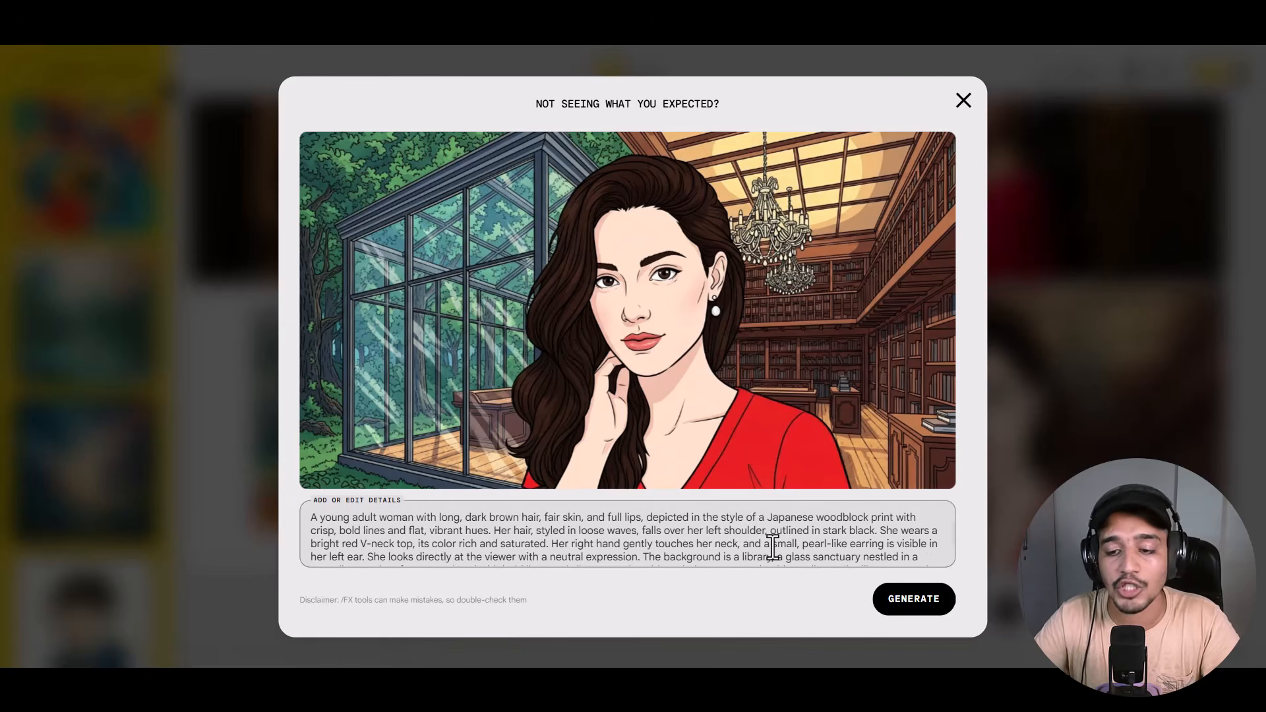
{"action": "scroll", "coordinate": [772, 545], "scroll_direction": "down", "scroll_amount": 3}
{"action": "scroll", "coordinate": [772, 546], "scroll_direction": "up", "scroll_amount": 3}
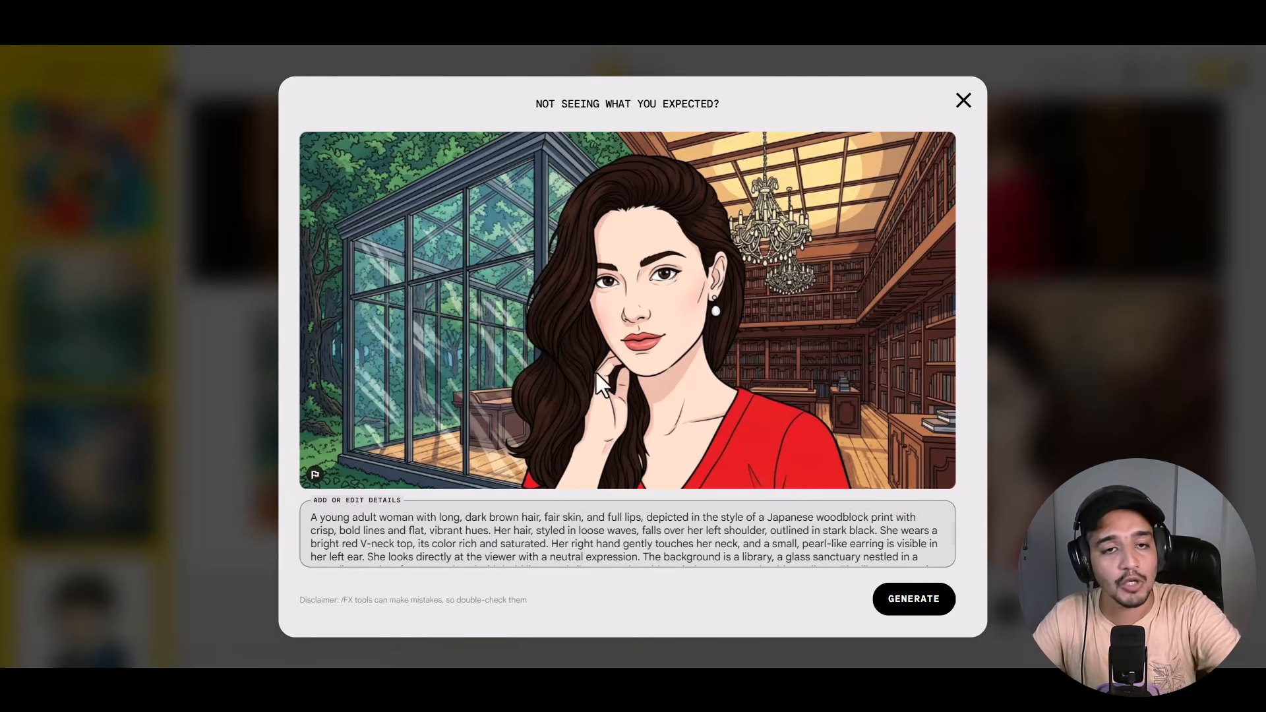
{"action": "left_click", "coordinate": [963, 109]}
Add several random style images and select the claymation creature in the colourful forest as the style.
{"action": "scroll", "coordinate": [129, 488], "scroll_direction": "up", "scroll_amount": 3}
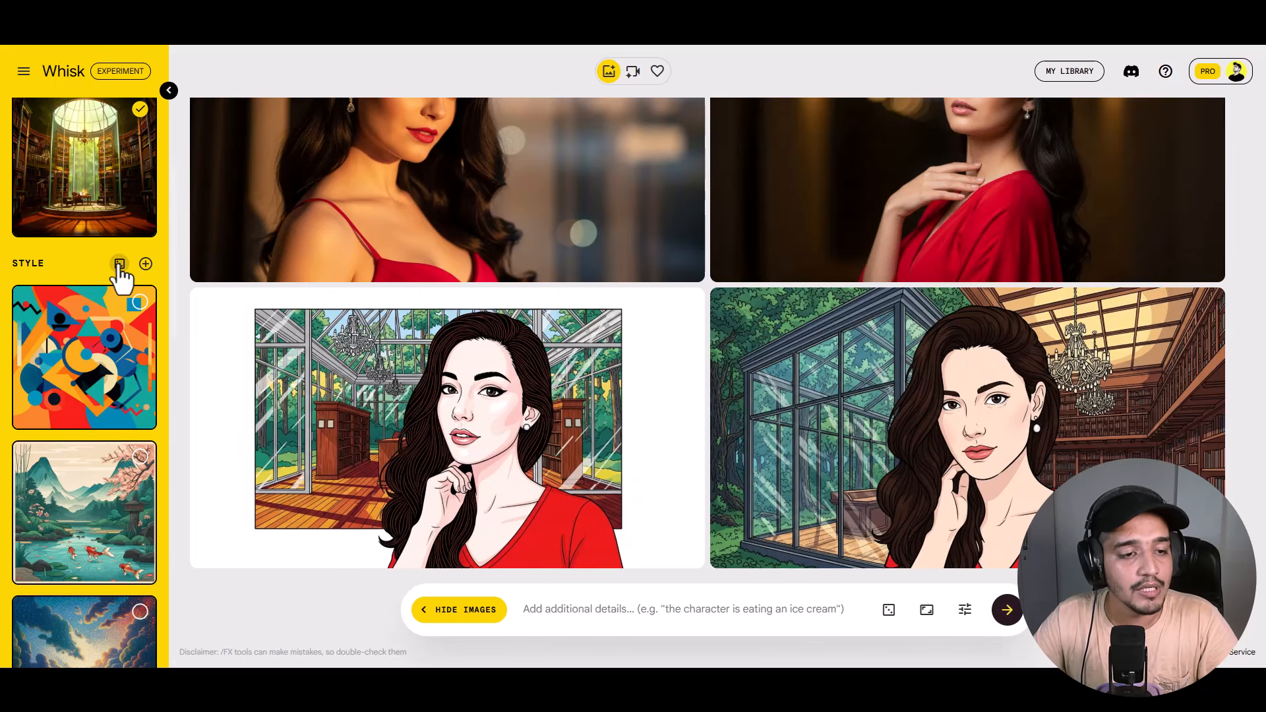
{"action": "scroll", "coordinate": [102, 367], "scroll_direction": "down", "scroll_amount": 9}
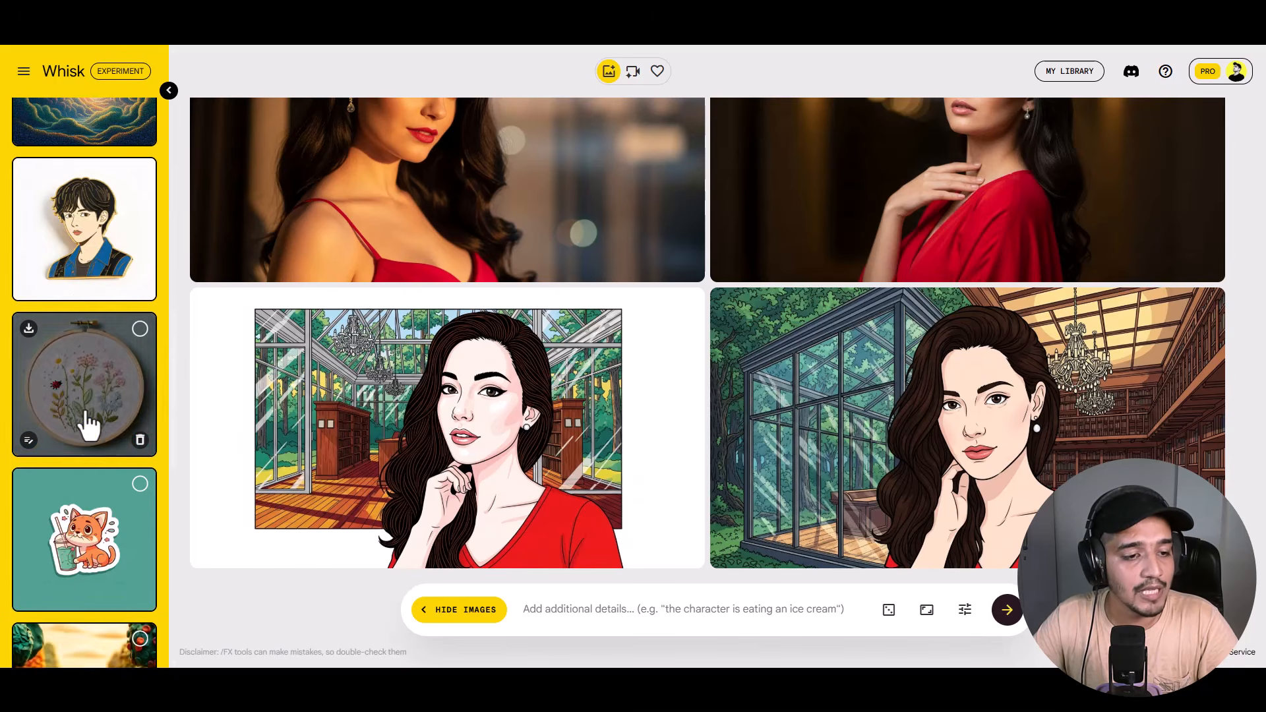
{"action": "scroll", "coordinate": [88, 425], "scroll_direction": "down", "scroll_amount": 6}
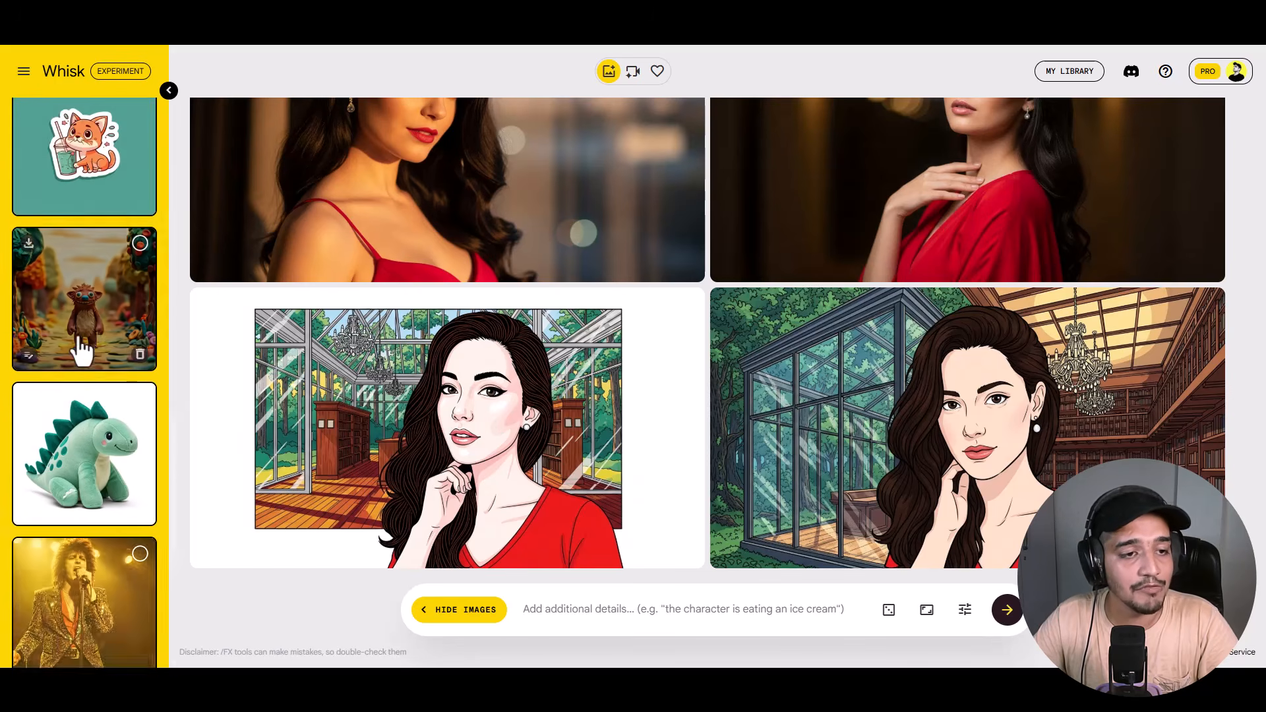
{"action": "scroll", "coordinate": [97, 330], "scroll_direction": "up", "scroll_amount": 20}
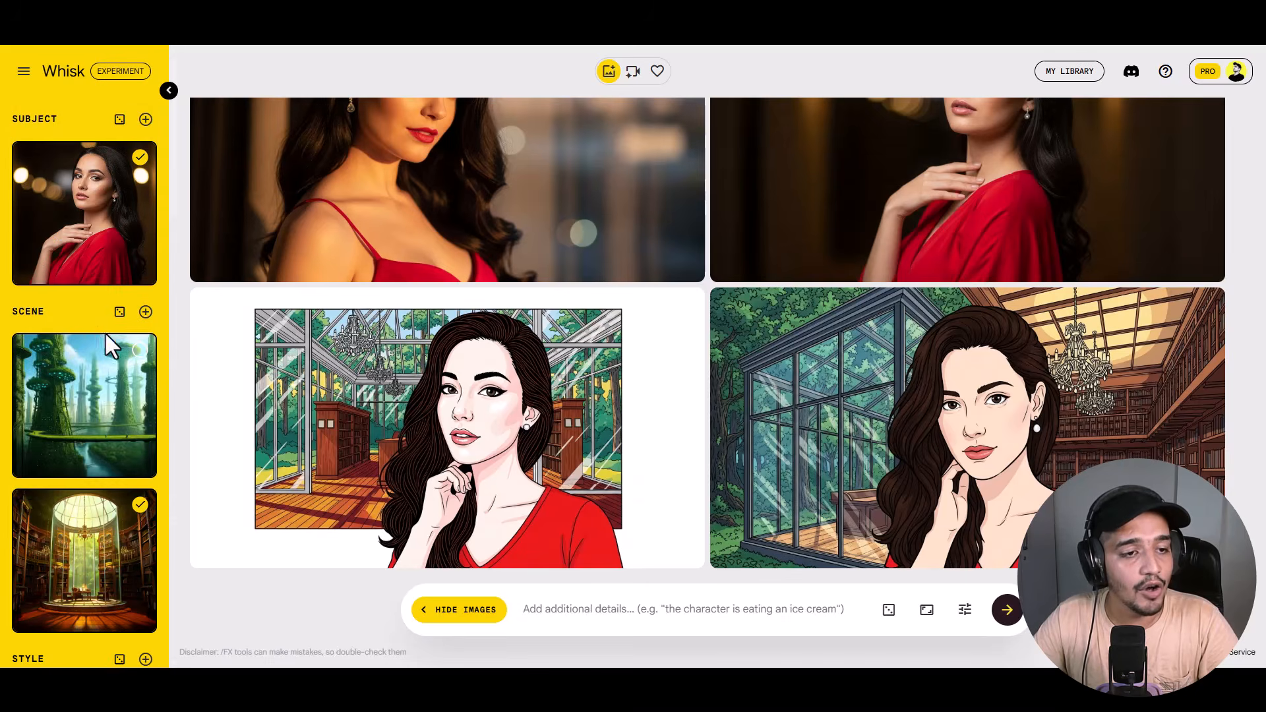
Add random scene images and select the yellow café on the snowy mountain cliff as the scene.
{"action": "scroll", "coordinate": [112, 380], "scroll_direction": "down", "scroll_amount": 3}
{"action": "scroll", "coordinate": [112, 380], "scroll_direction": "up", "scroll_amount": 3}
{"action": "left_click", "coordinate": [120, 312]}
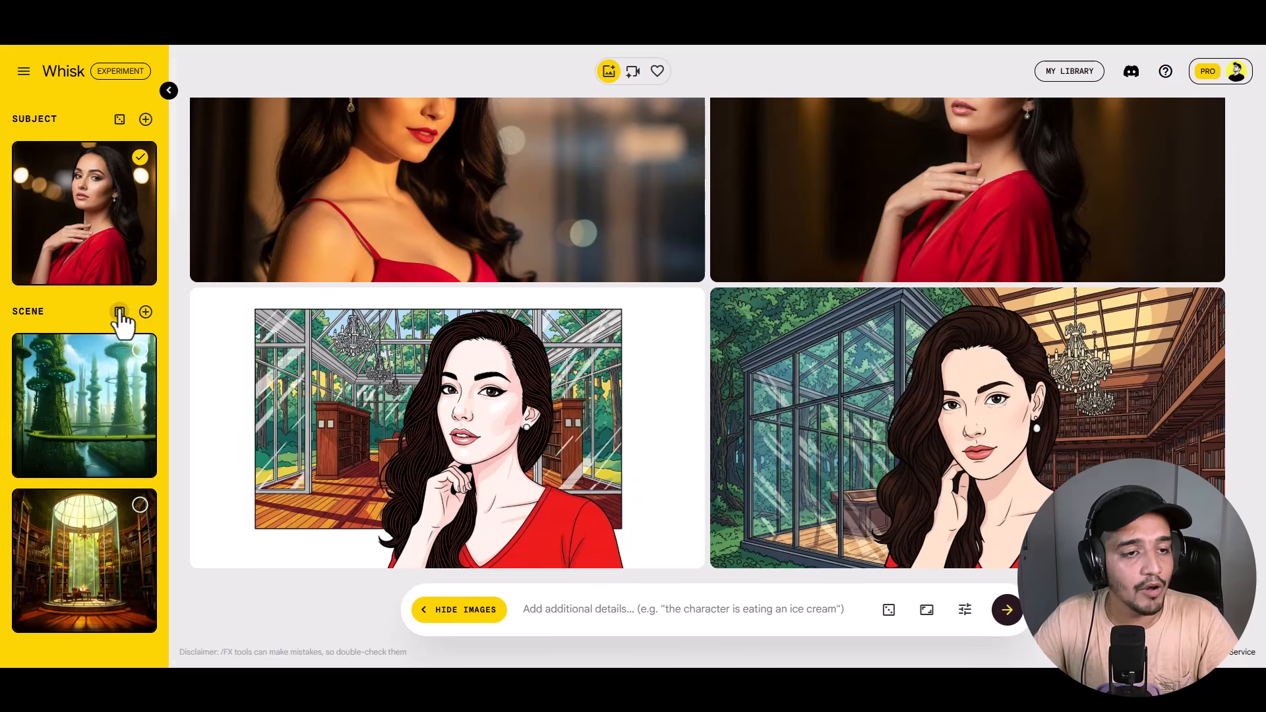
{"action": "scroll", "coordinate": [118, 404], "scroll_direction": "down", "scroll_amount": 6}
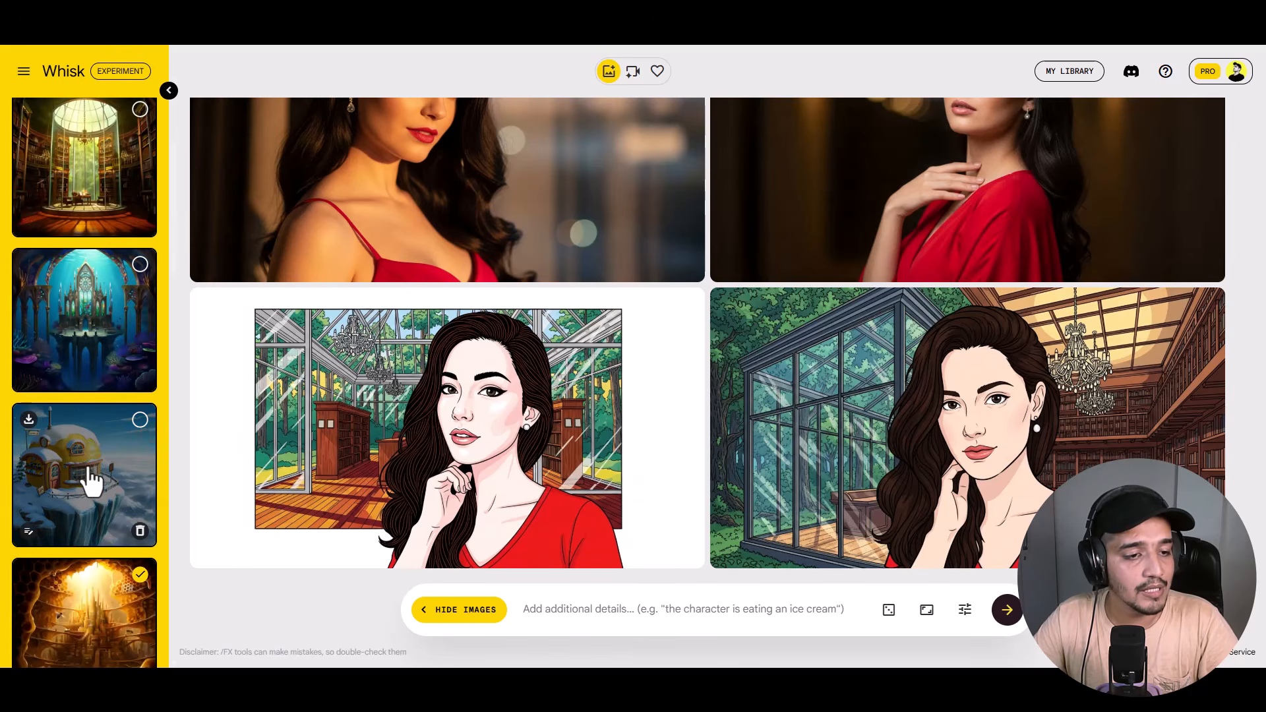
{"action": "scroll", "coordinate": [92, 455], "scroll_direction": "down", "scroll_amount": 3}
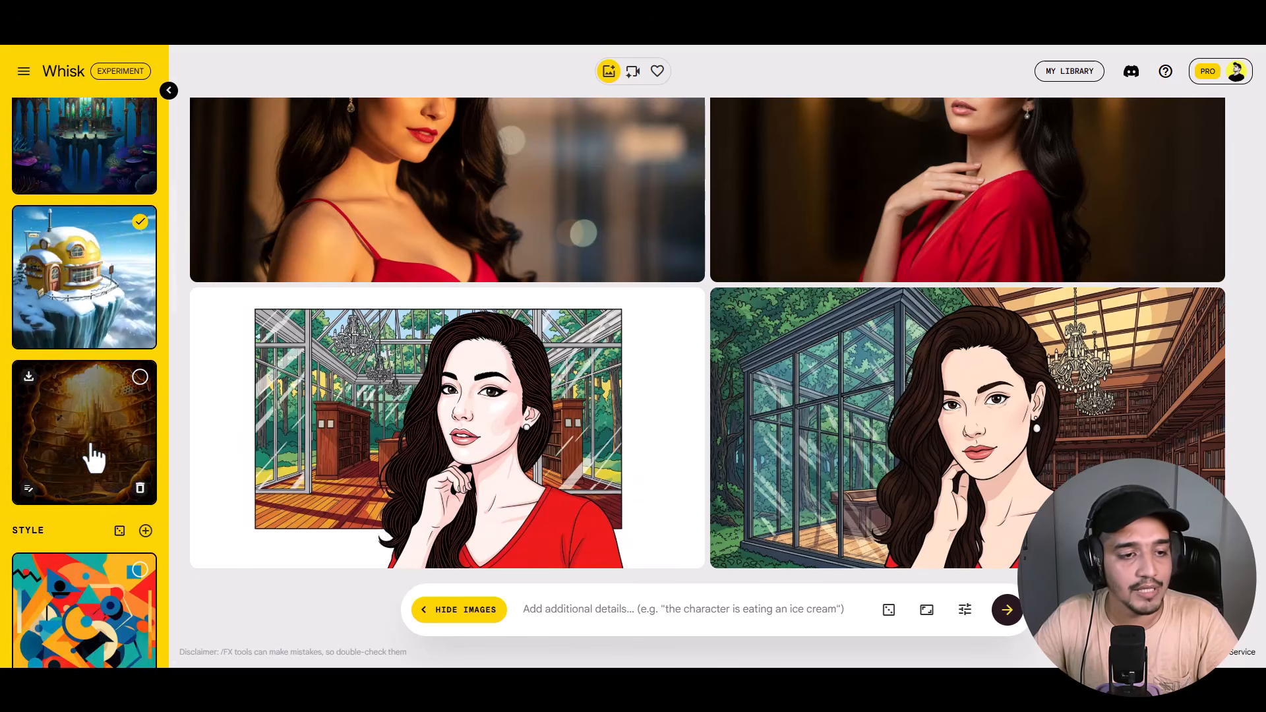
Enter the prompt "The Subject is reading a book" and generate images from the selected subject, scene and style.
{"action": "type", "text": "The Subject is reading a book"}
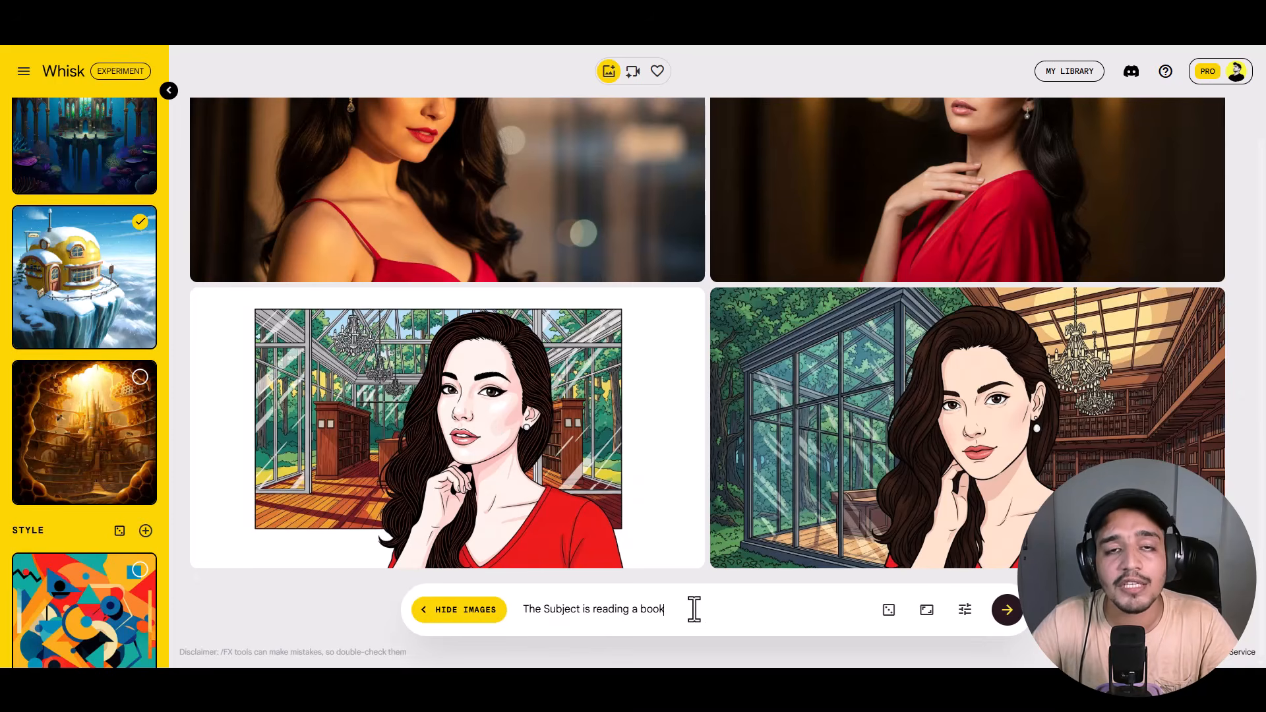
{"action": "double_click", "coordinate": [562, 608]}
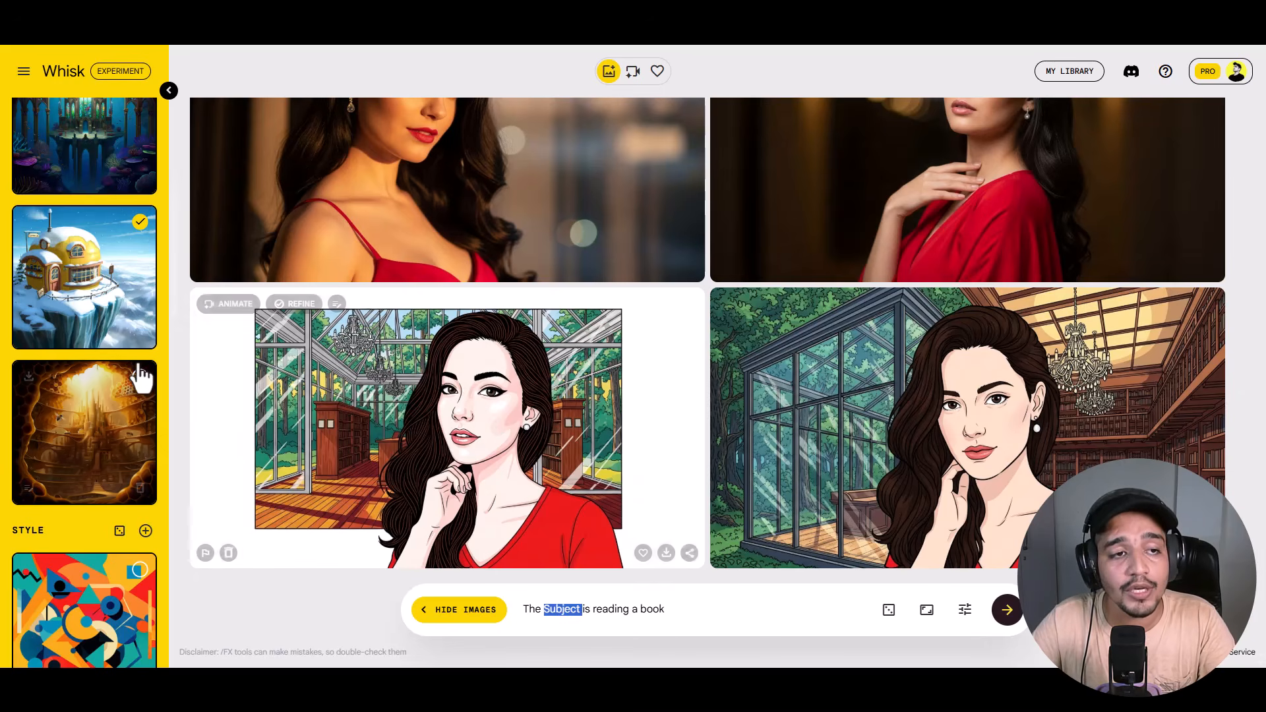
{"action": "scroll", "coordinate": [132, 343], "scroll_direction": "up", "scroll_amount": 9}
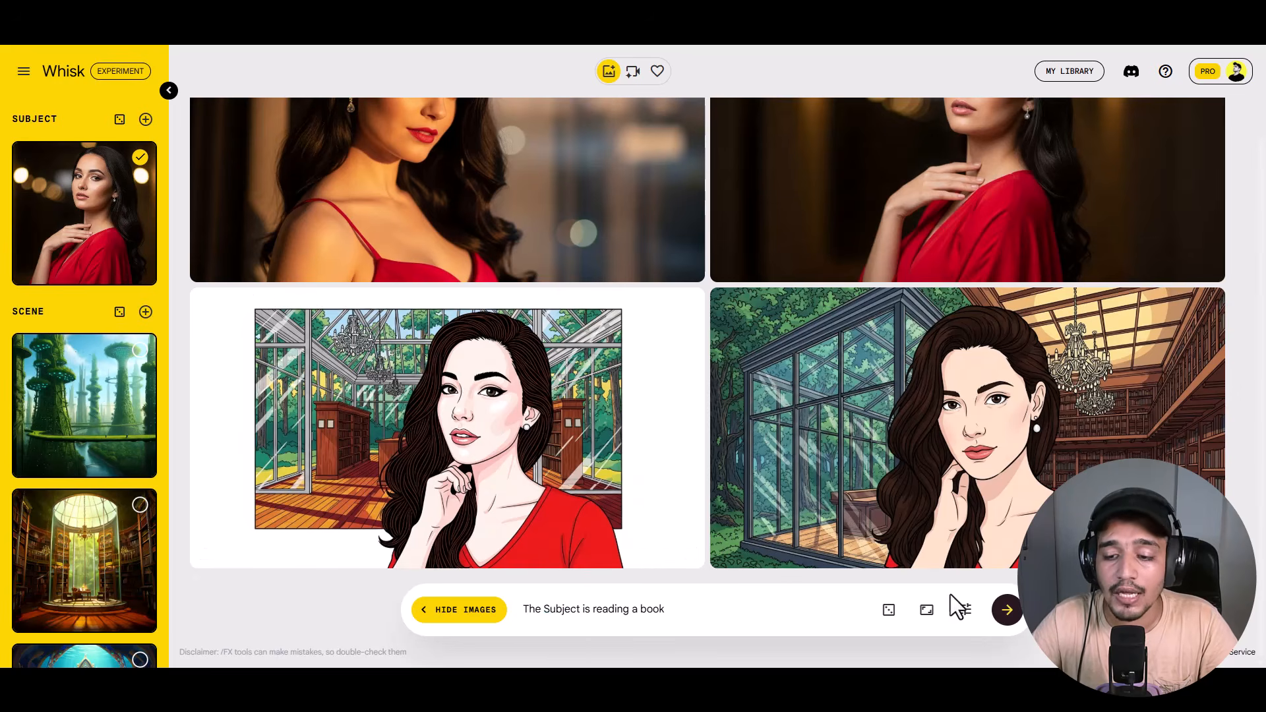
{"action": "left_click", "coordinate": [1007, 610]}
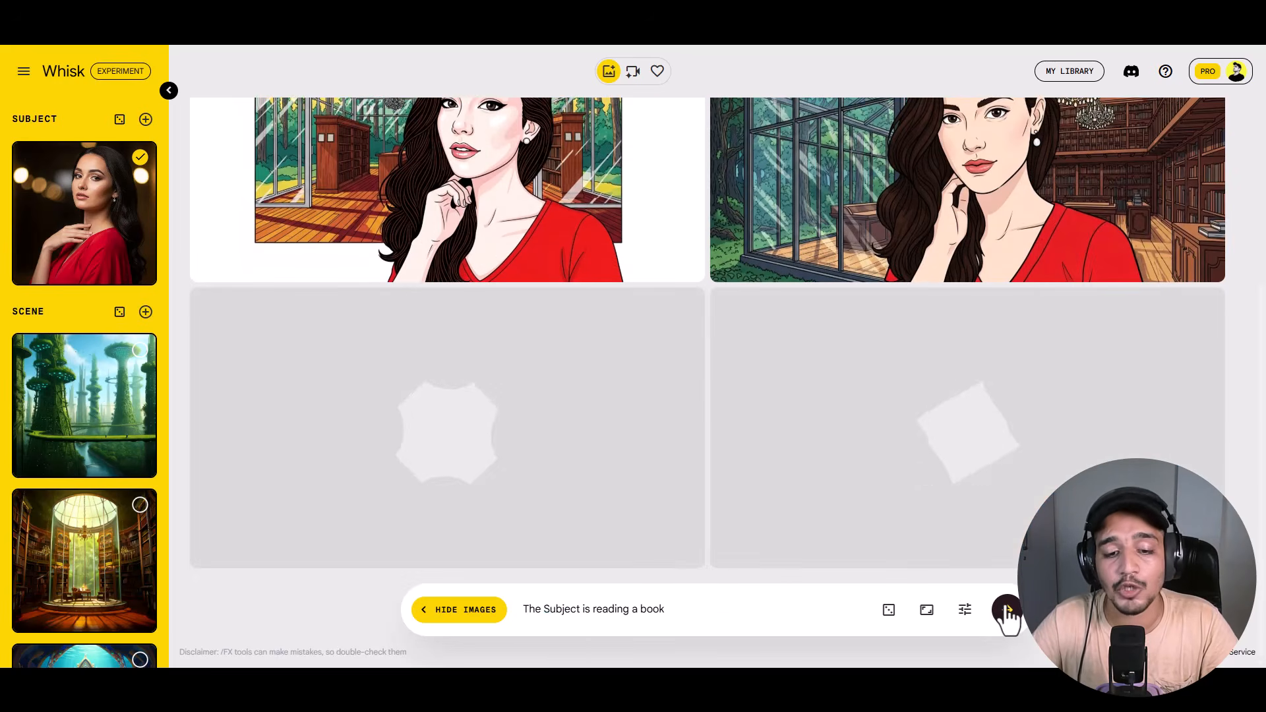
Compare the generated book-reading images with the selected subject, the source scene and style images, and the prompt text.
{"action": "mouse_move", "coordinate": [117, 213]}
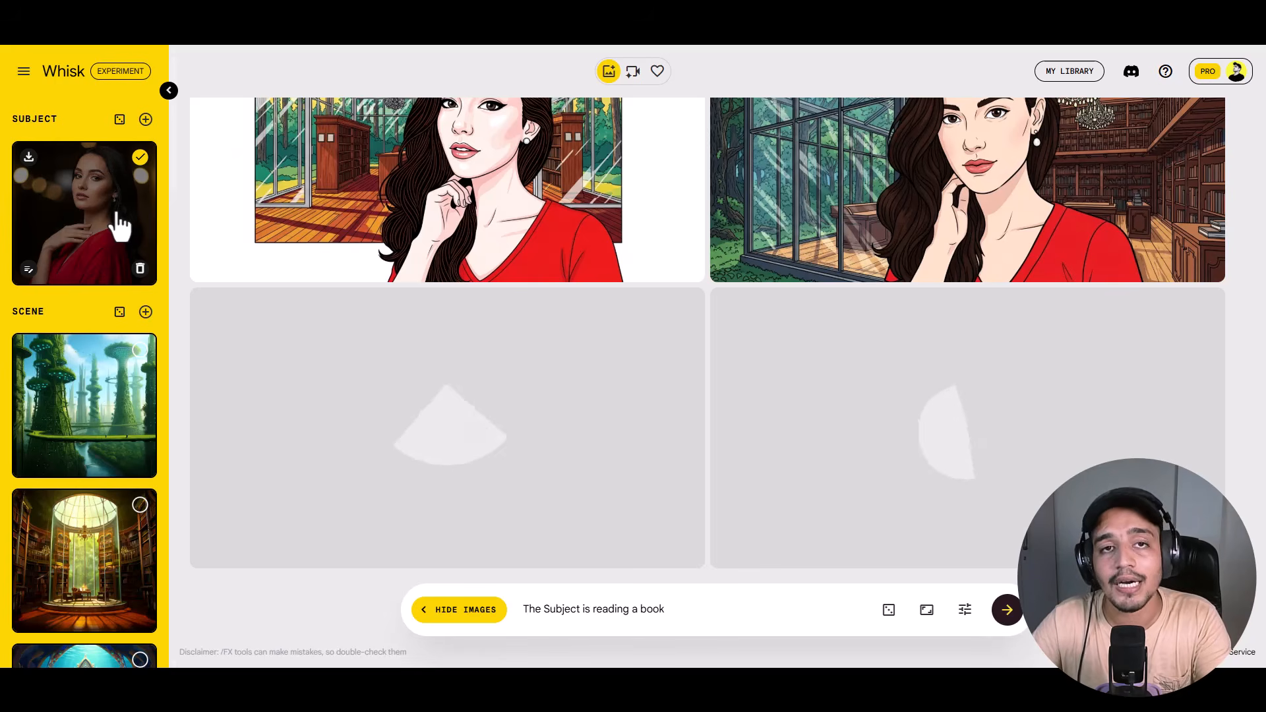
{"action": "scroll", "coordinate": [83, 330], "scroll_direction": "down", "scroll_amount": 10}
{"action": "mouse_move", "coordinate": [120, 471]}
{"action": "scroll", "coordinate": [120, 484], "scroll_direction": "down", "scroll_amount": 15}
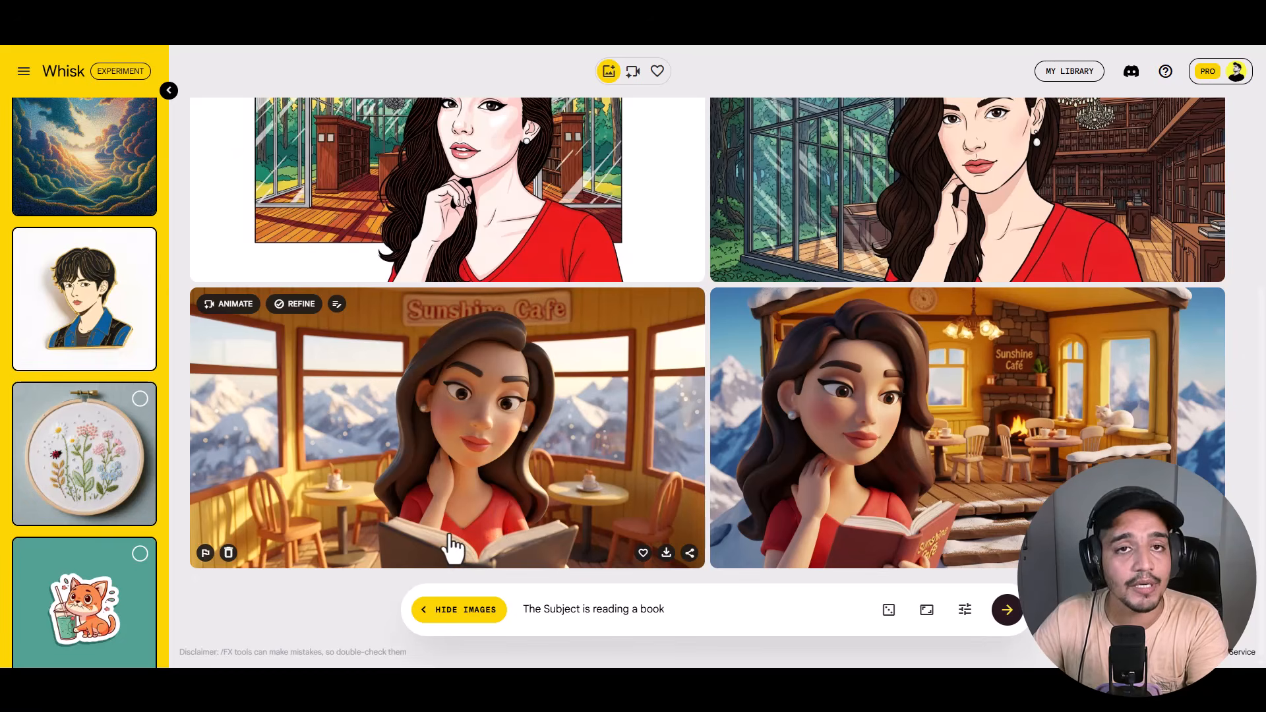
{"action": "left_click_drag", "start_coordinate": [607, 602], "coordinate": [667, 608]}
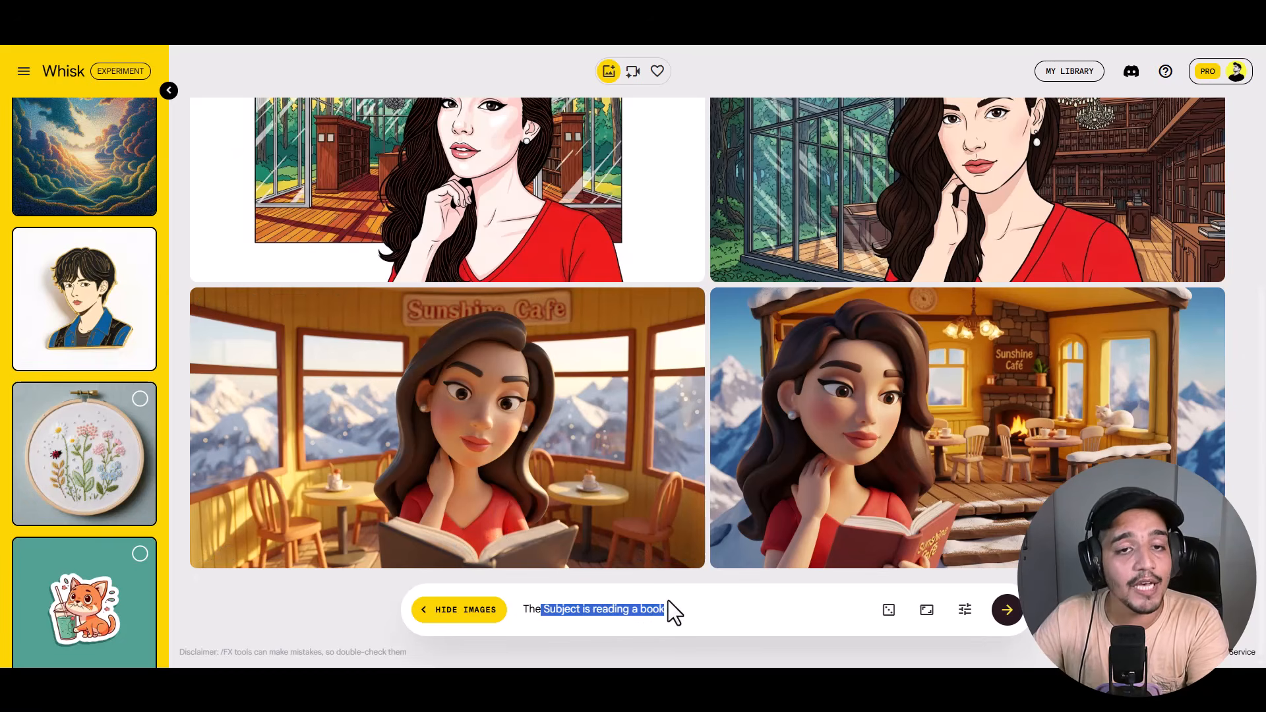
Review the description of the claymation creature style and close its details.
{"action": "scroll", "coordinate": [113, 551], "scroll_direction": "down", "scroll_amount": 6}
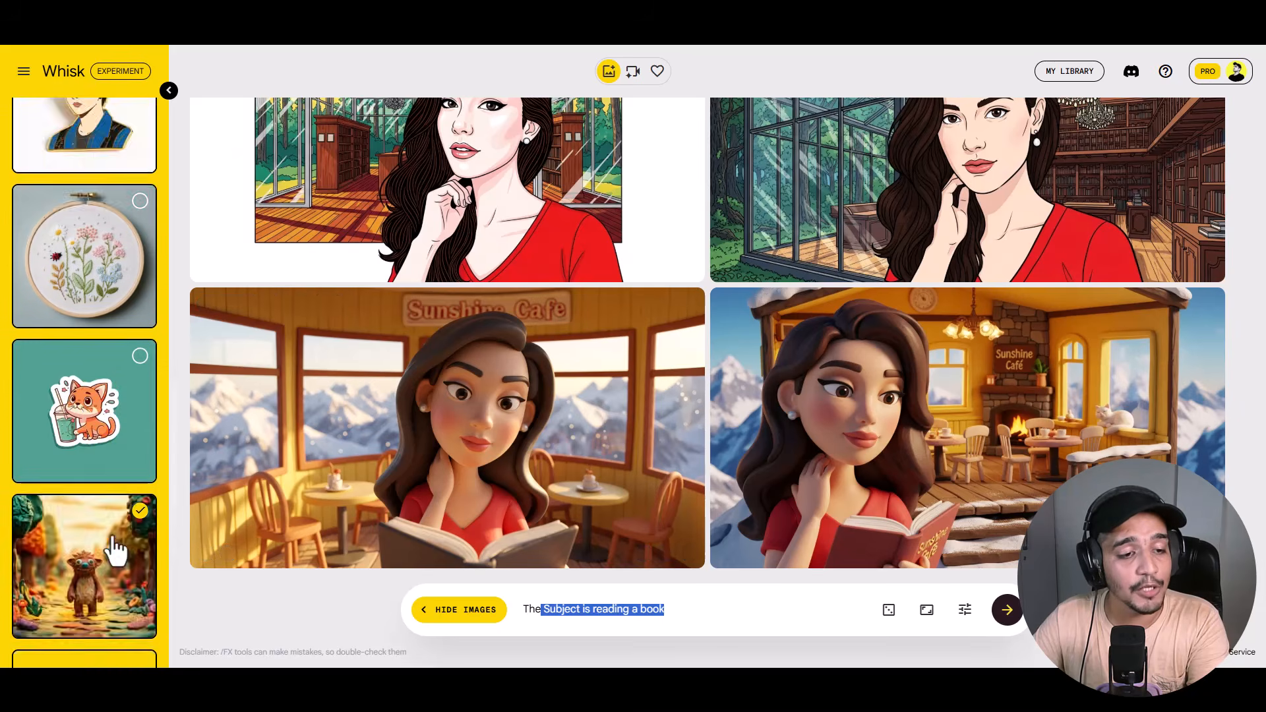
{"action": "left_click", "coordinate": [28, 428]}
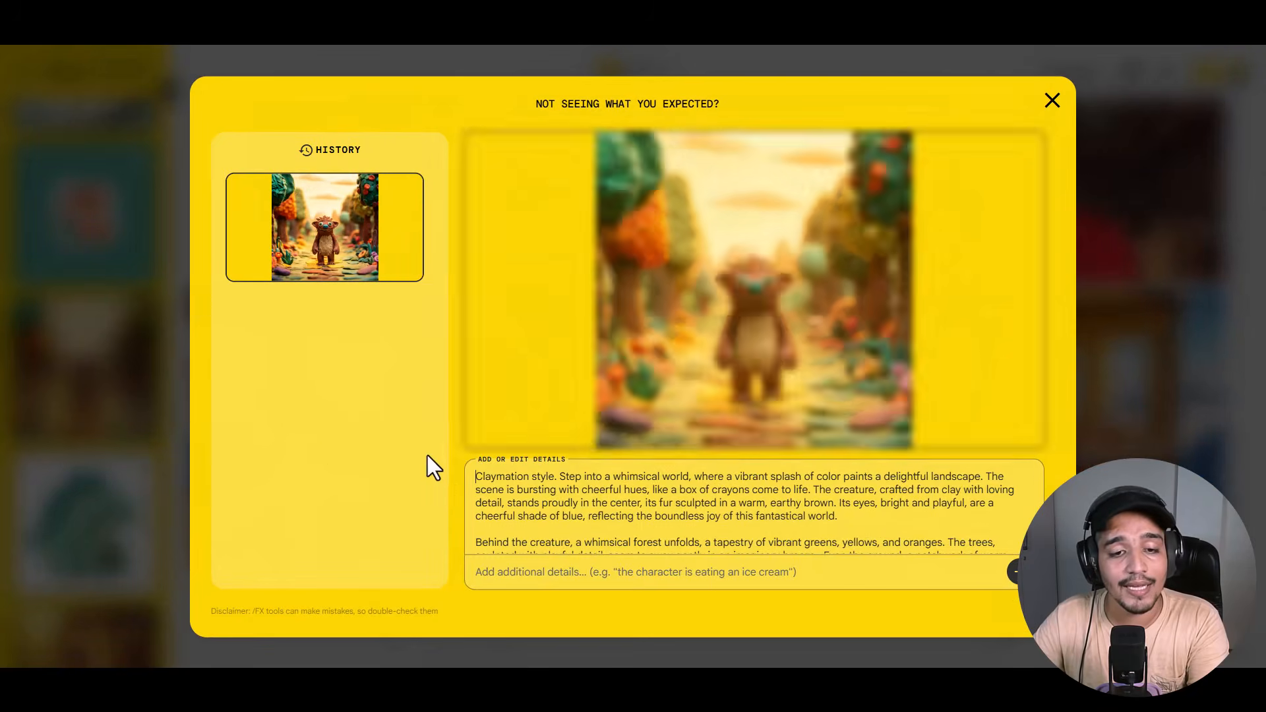
{"action": "left_click_drag", "start_coordinate": [480, 476], "coordinate": [571, 489]}
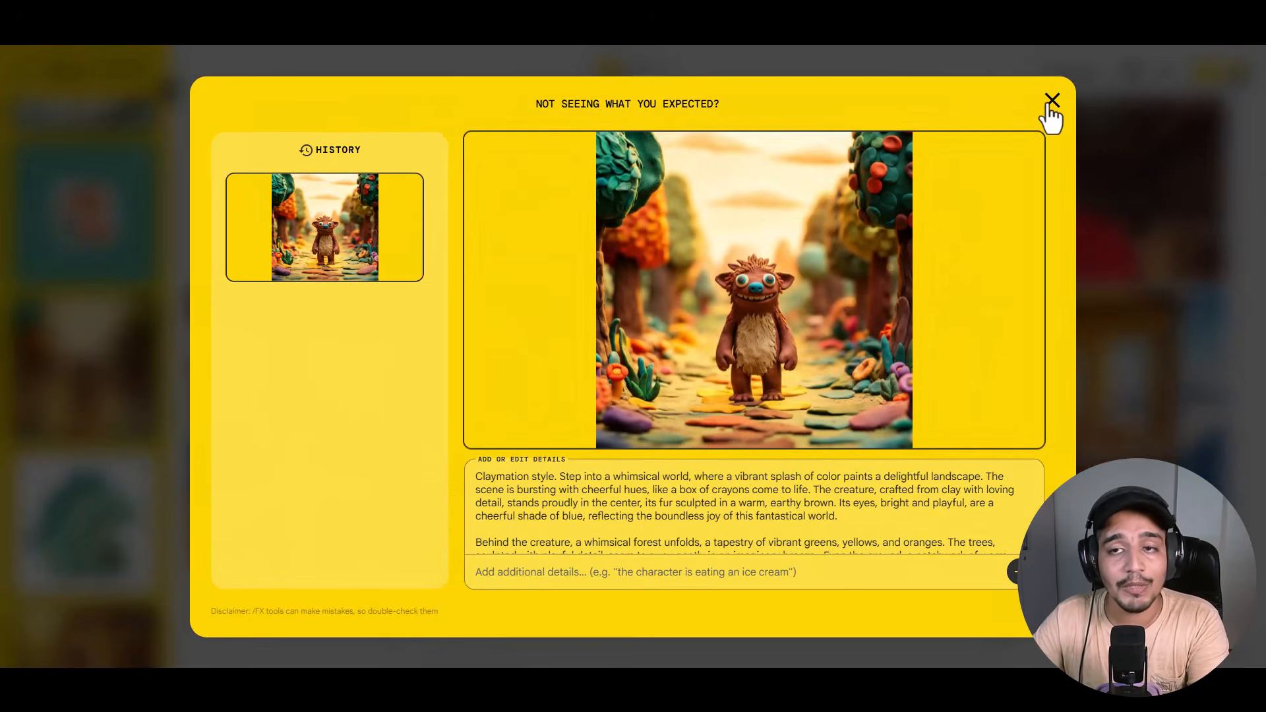
{"action": "left_click", "coordinate": [1051, 103]}
Review the snowy café scene's description, focusing on the sign wording "Sunshine Cafe", and close its details.
{"action": "scroll", "coordinate": [55, 445], "scroll_direction": "down", "scroll_amount": 5}
{"action": "scroll", "coordinate": [54, 437], "scroll_direction": "up", "scroll_amount": 10}
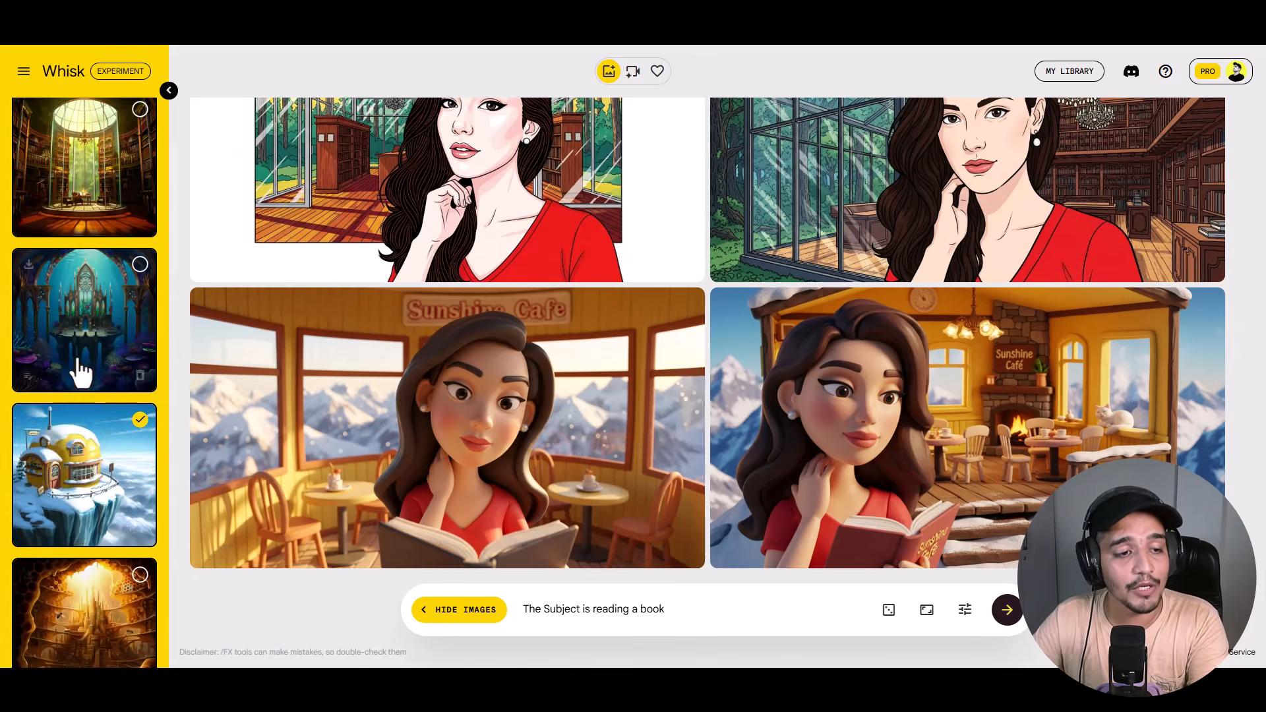
{"action": "left_click", "coordinate": [30, 534]}
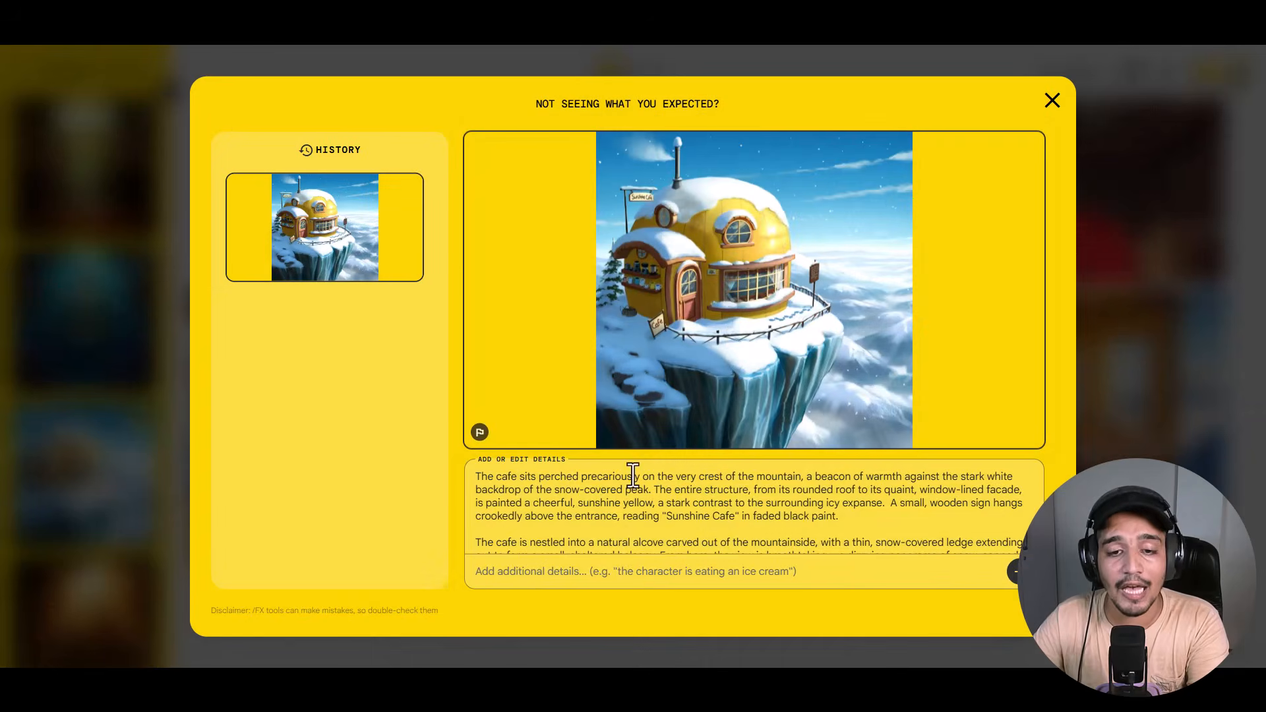
{"action": "double_click", "coordinate": [689, 516]}
{"action": "left_click", "coordinate": [1047, 102]}
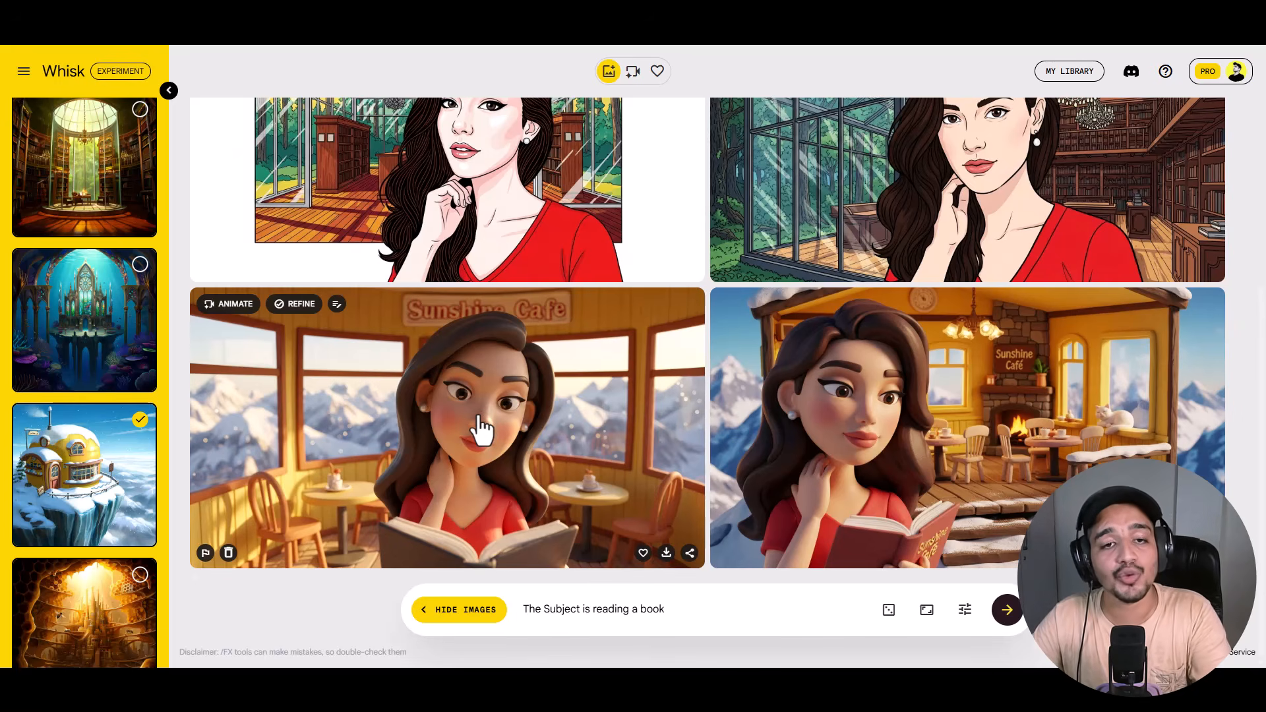
Delete all scene and style images so both sections are empty, and deselect the subject.
{"action": "scroll", "coordinate": [480, 429], "scroll_direction": "up", "scroll_amount": 5}
{"action": "scroll", "coordinate": [481, 430], "scroll_direction": "down", "scroll_amount": 5}
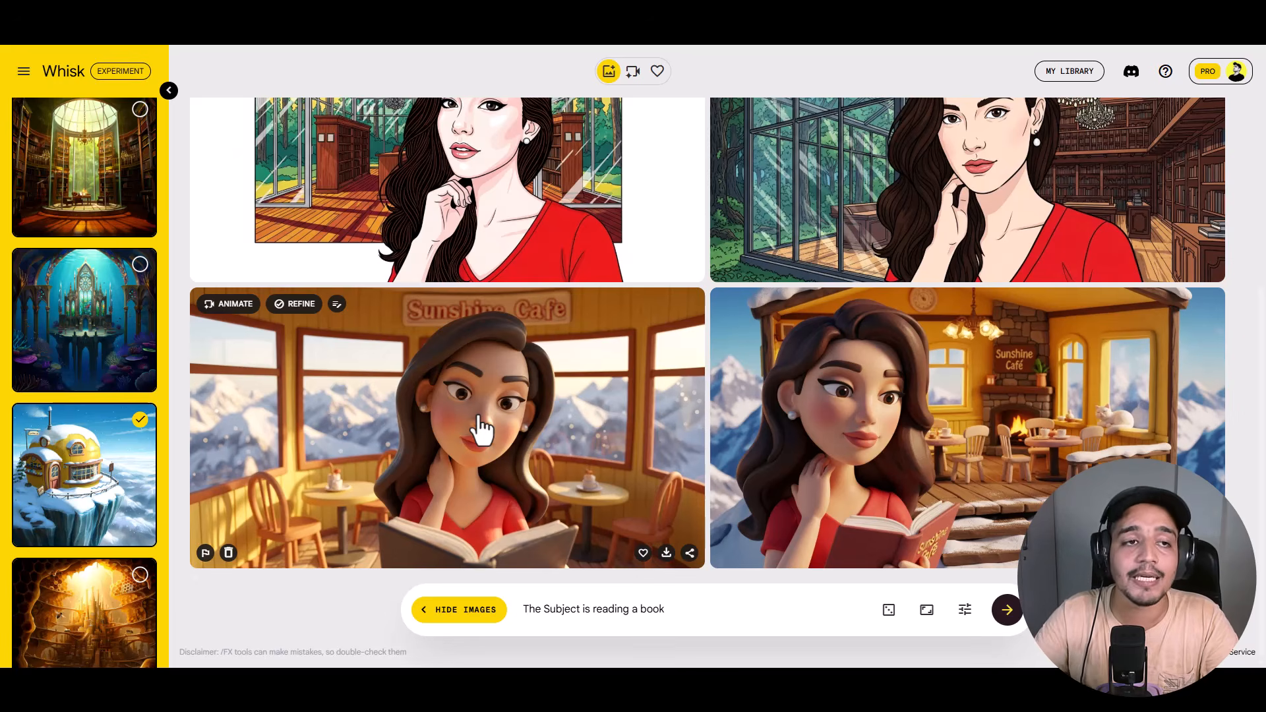
{"action": "scroll", "coordinate": [79, 484], "scroll_direction": "up", "scroll_amount": 6}
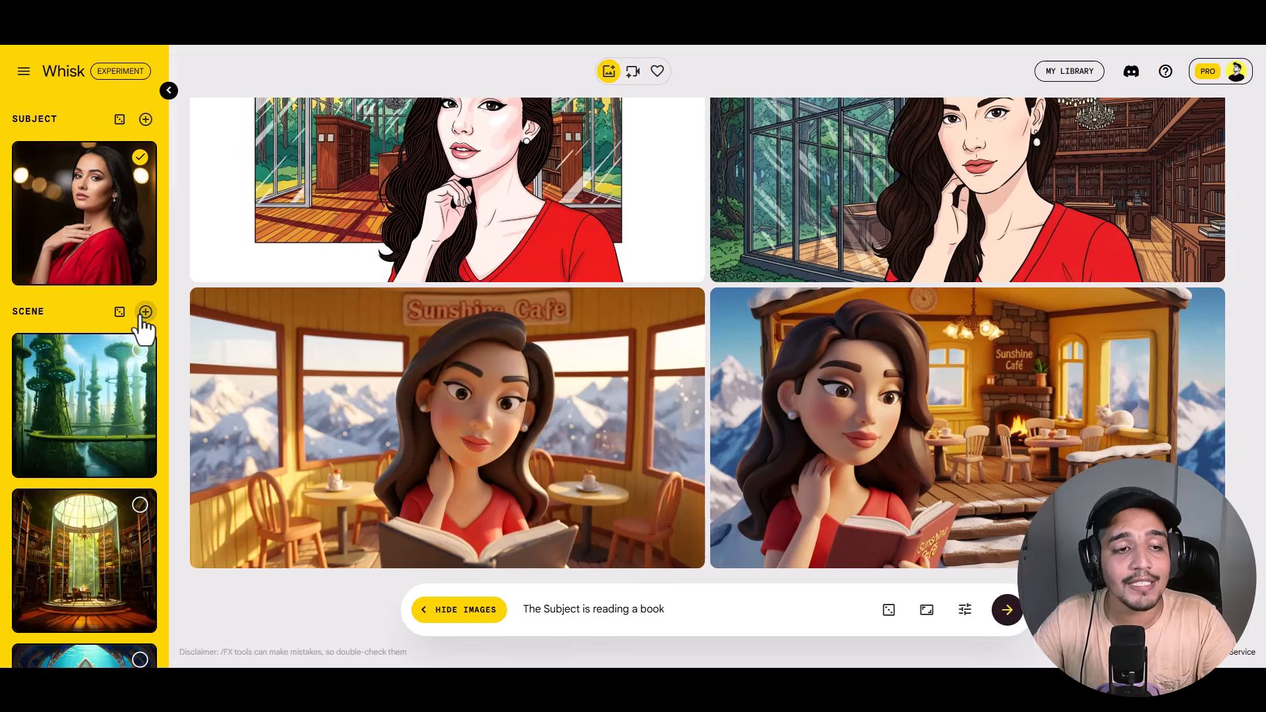
{"action": "left_click", "coordinate": [145, 312]}
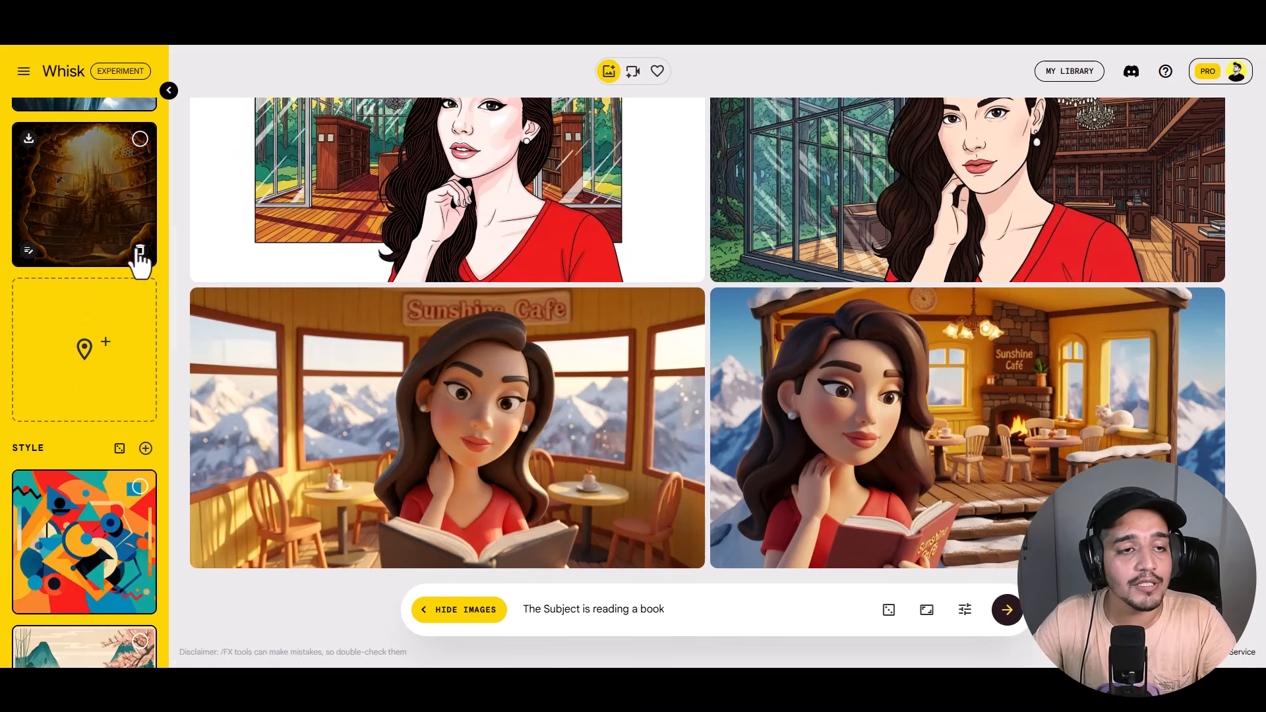
{"action": "left_click", "coordinate": [140, 253]}
{"action": "left_click", "coordinate": [140, 455]}
{"action": "left_click", "coordinate": [140, 455]}
{"action": "left_click", "coordinate": [140, 455]}
{"action": "left_click", "coordinate": [139, 644]}
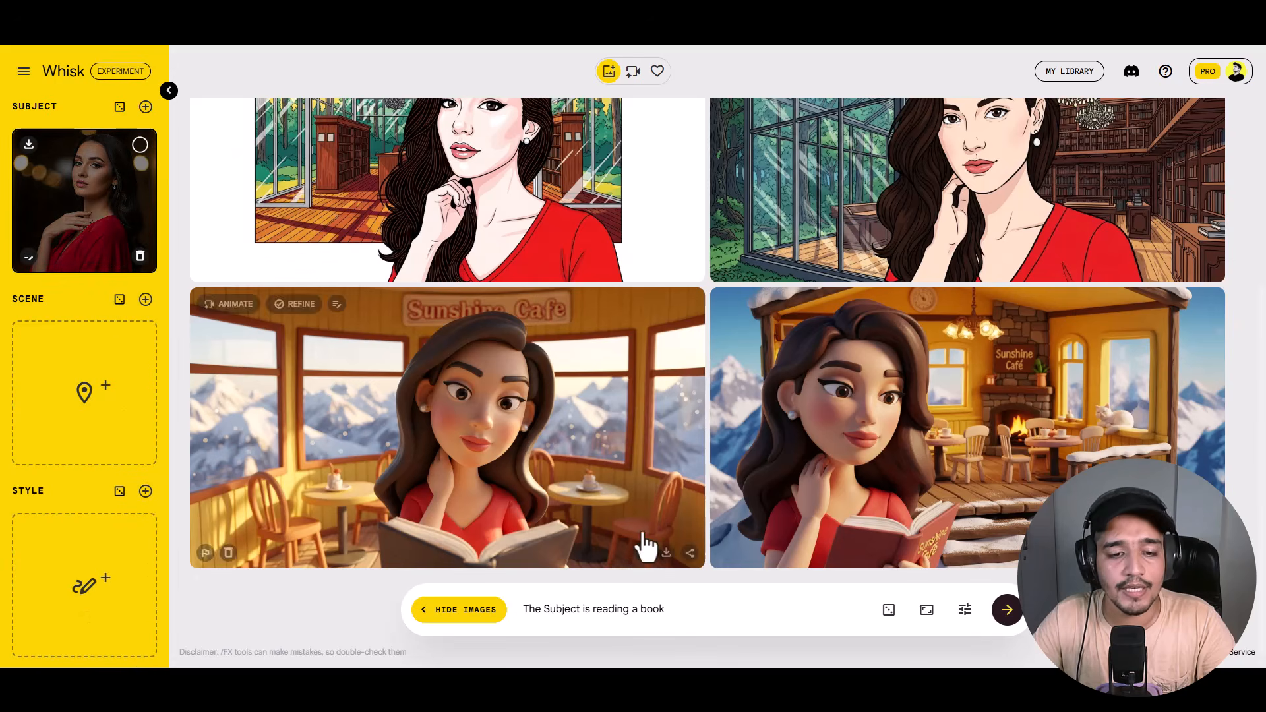
Replace the prompt with "90s style Indian multi-strip comic of a super hero" and generate images.
{"action": "triple_click", "coordinate": [661, 609]}
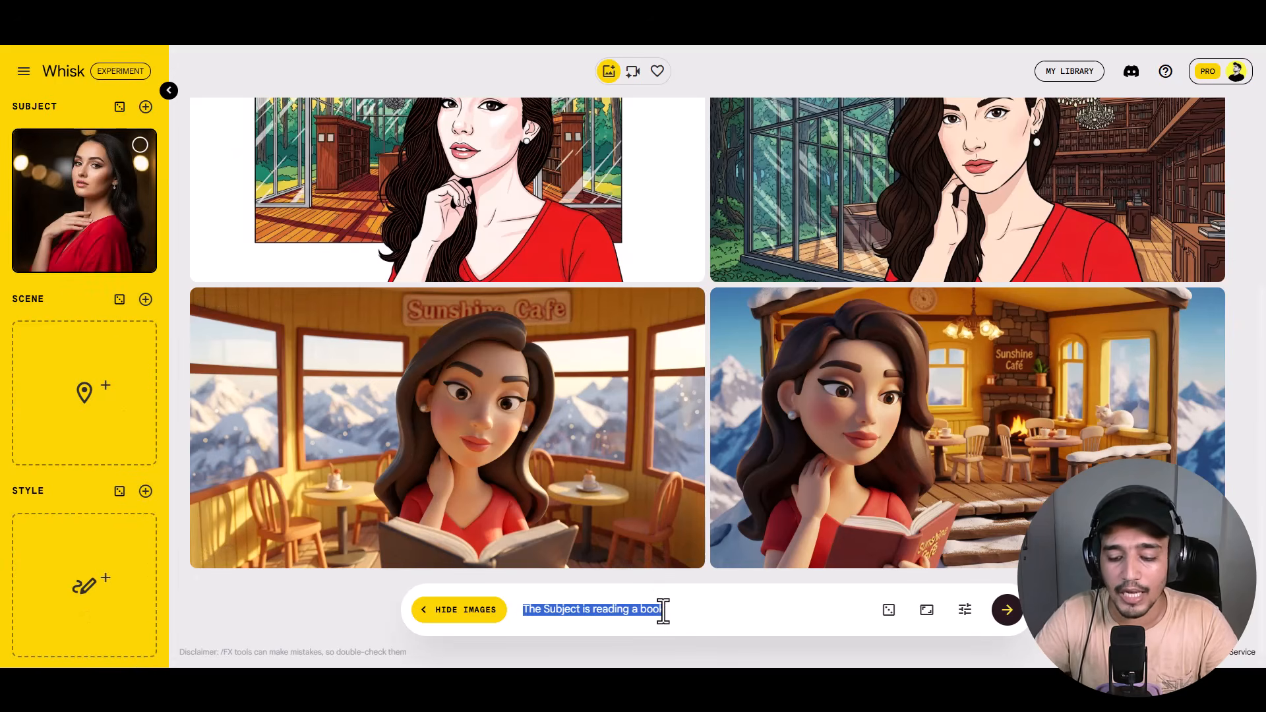
{"action": "key", "text": "BackSpace"}
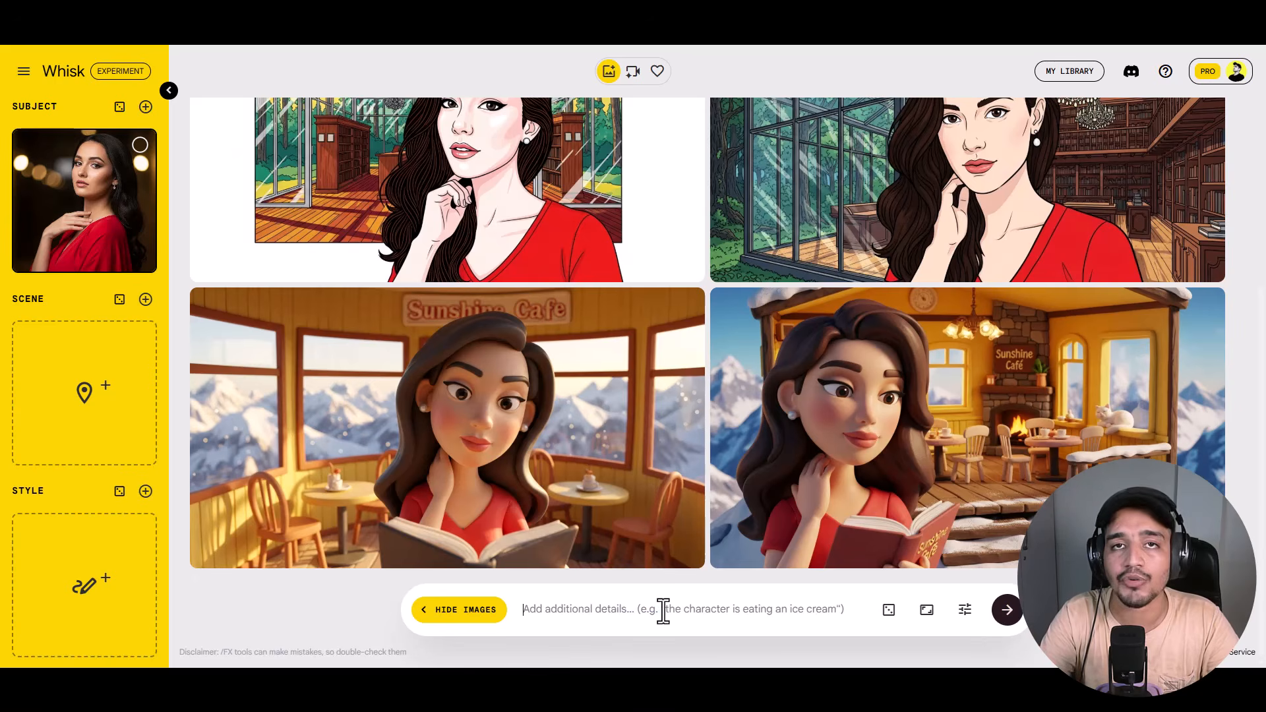
{"action": "type", "text": "90s style Indian multi-strip comic of a super hero"}
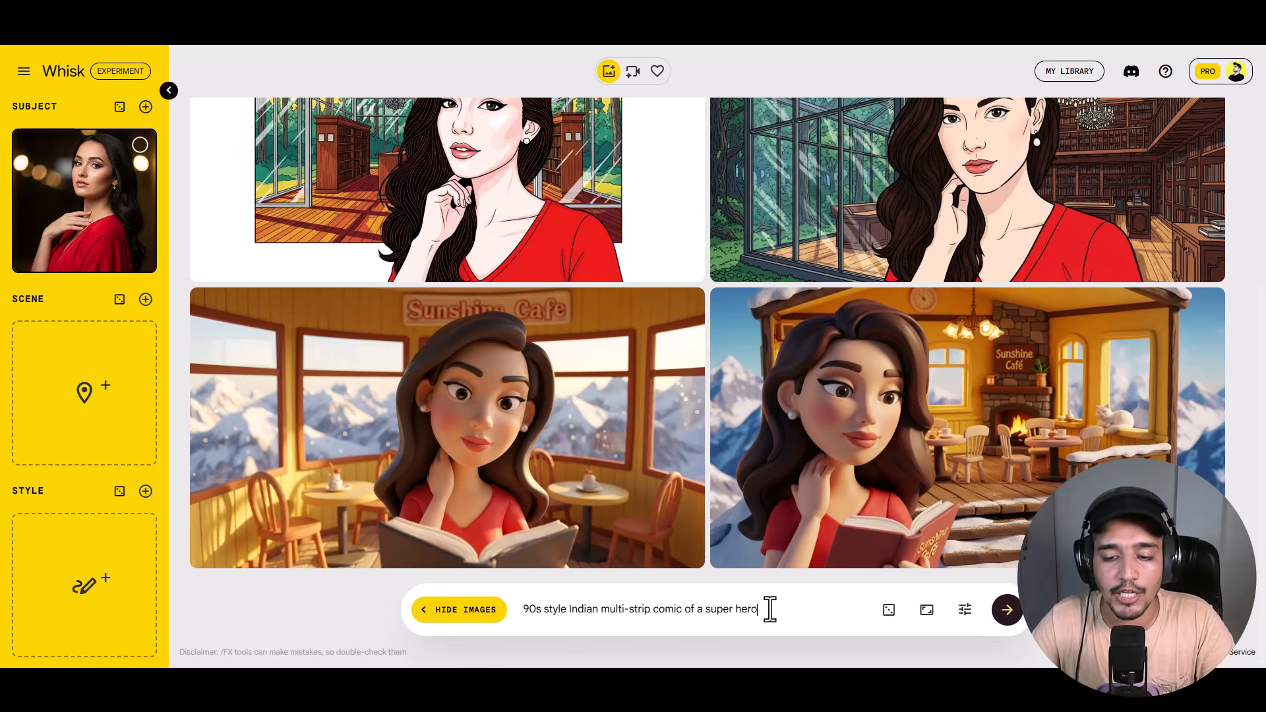
{"action": "left_click", "coordinate": [1007, 609]}
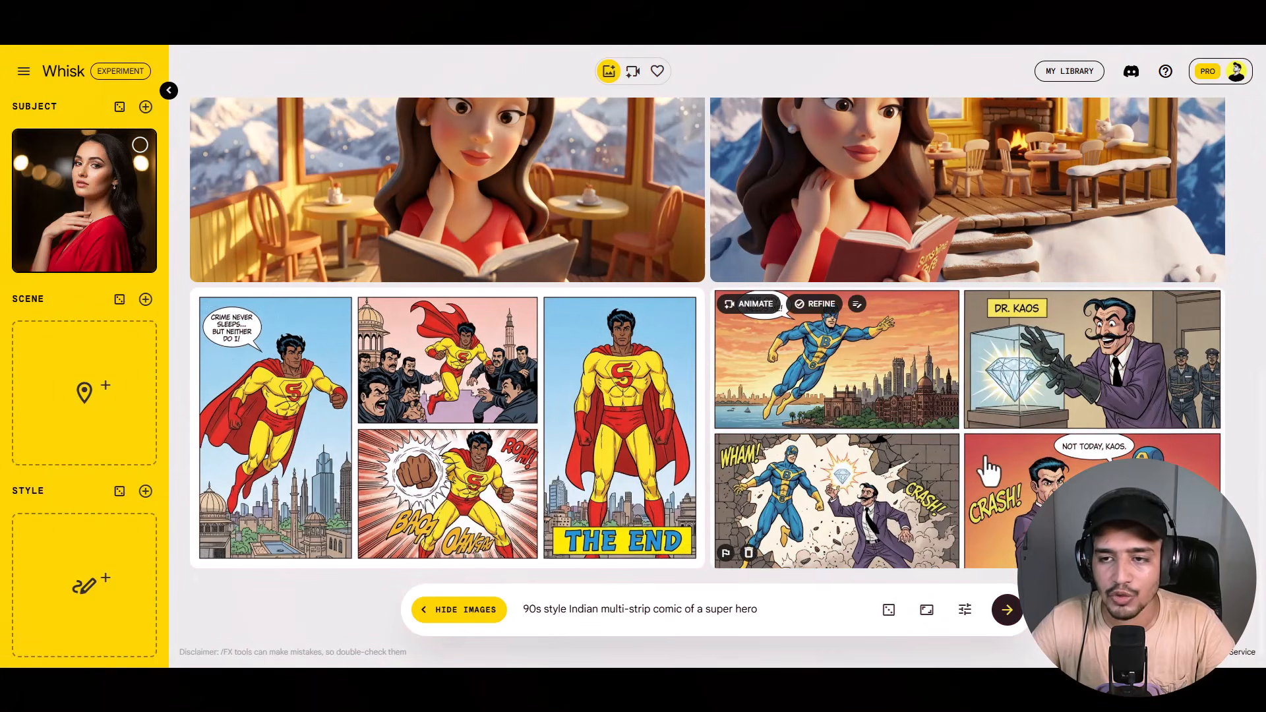
Use the Dr. Kaos comic as style, reselect the subject, and generate with the prompt "A single strip comic of the subject eating samosa".
{"action": "left_click_drag", "start_coordinate": [852, 470], "coordinate": [74, 589]}
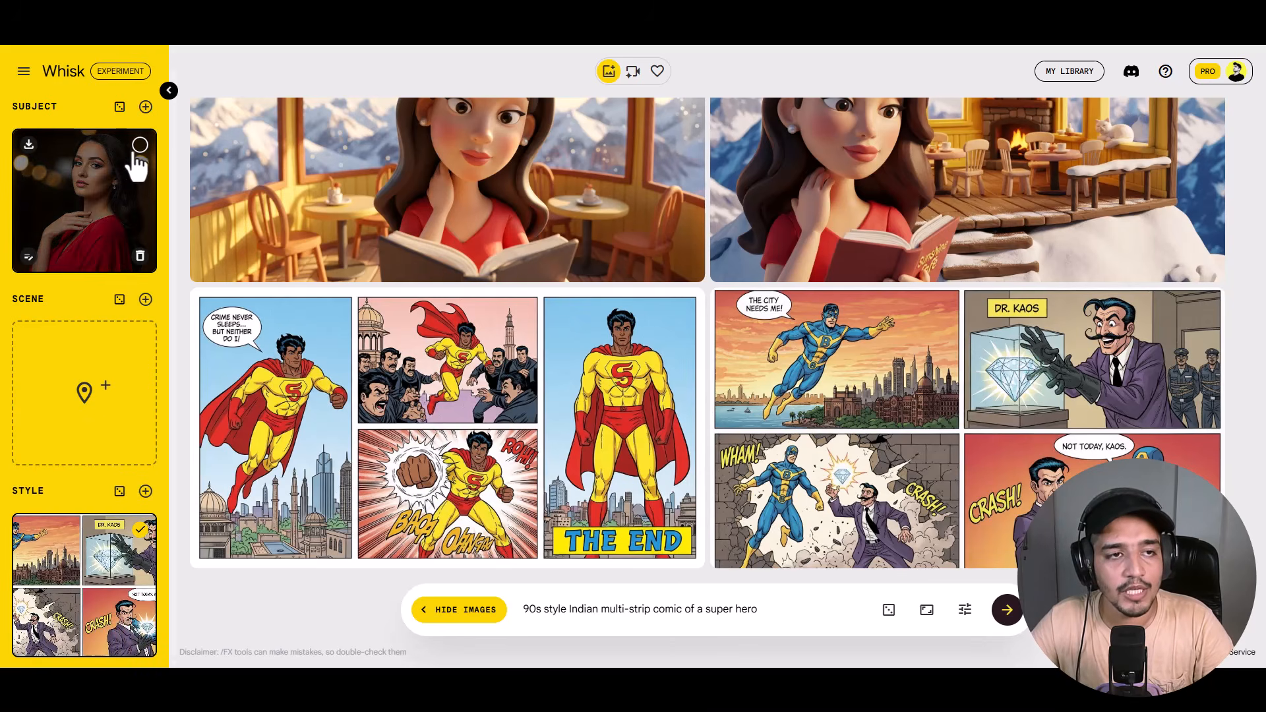
{"action": "triple_click", "coordinate": [644, 609]}
{"action": "type", "text": "A single strip comic of the subject eating samosa"}
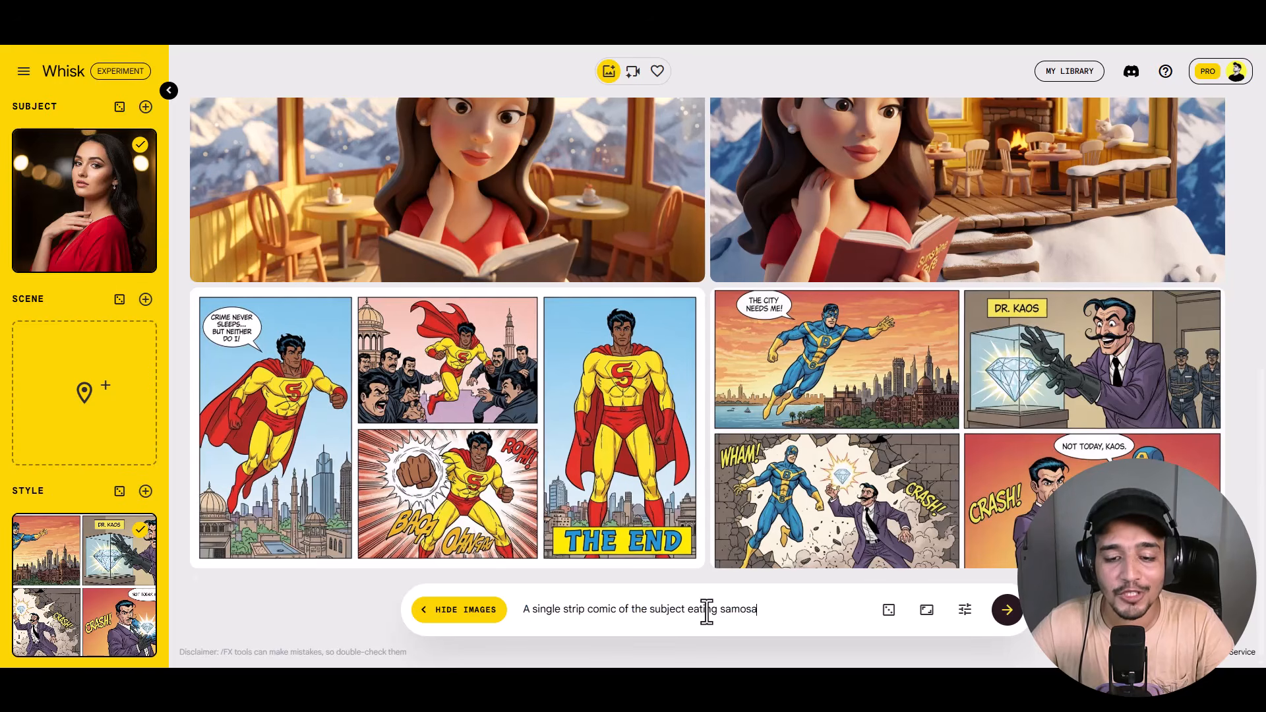
{"action": "left_click_drag", "start_coordinate": [706, 609], "coordinate": [765, 609]}
{"action": "left_click", "coordinate": [803, 610]}
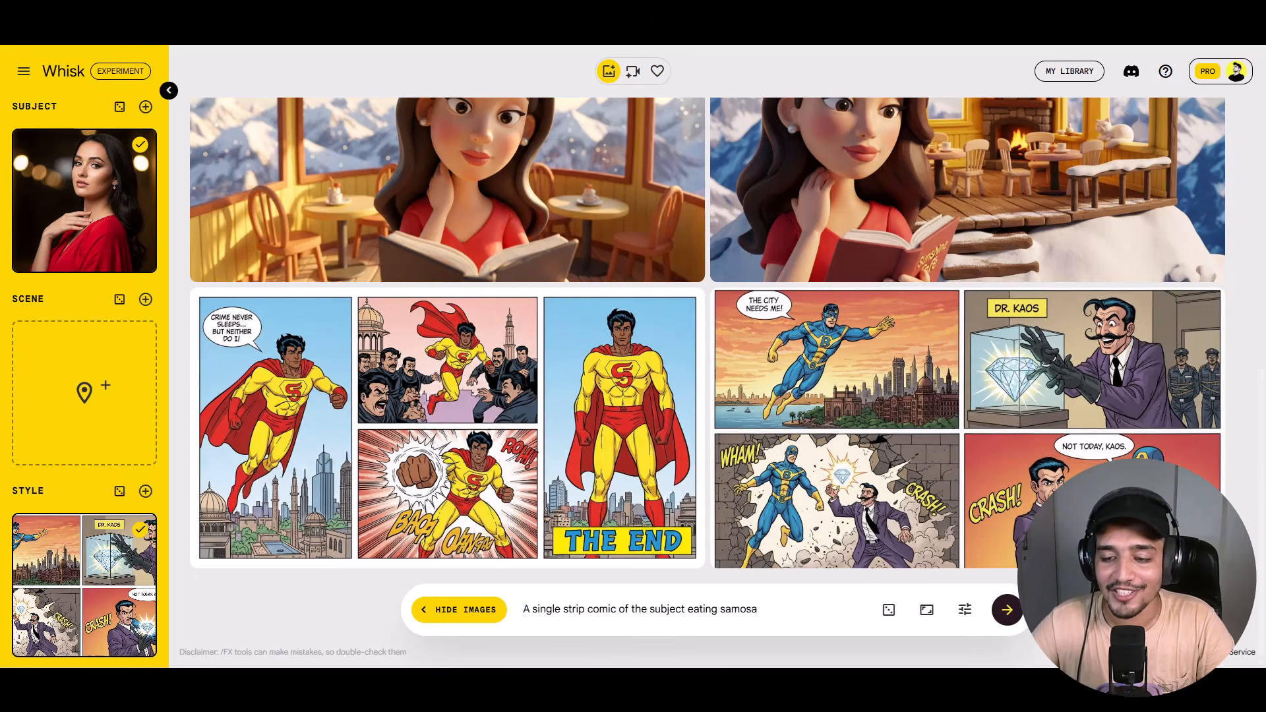
{"action": "left_click", "coordinate": [1009, 611]}
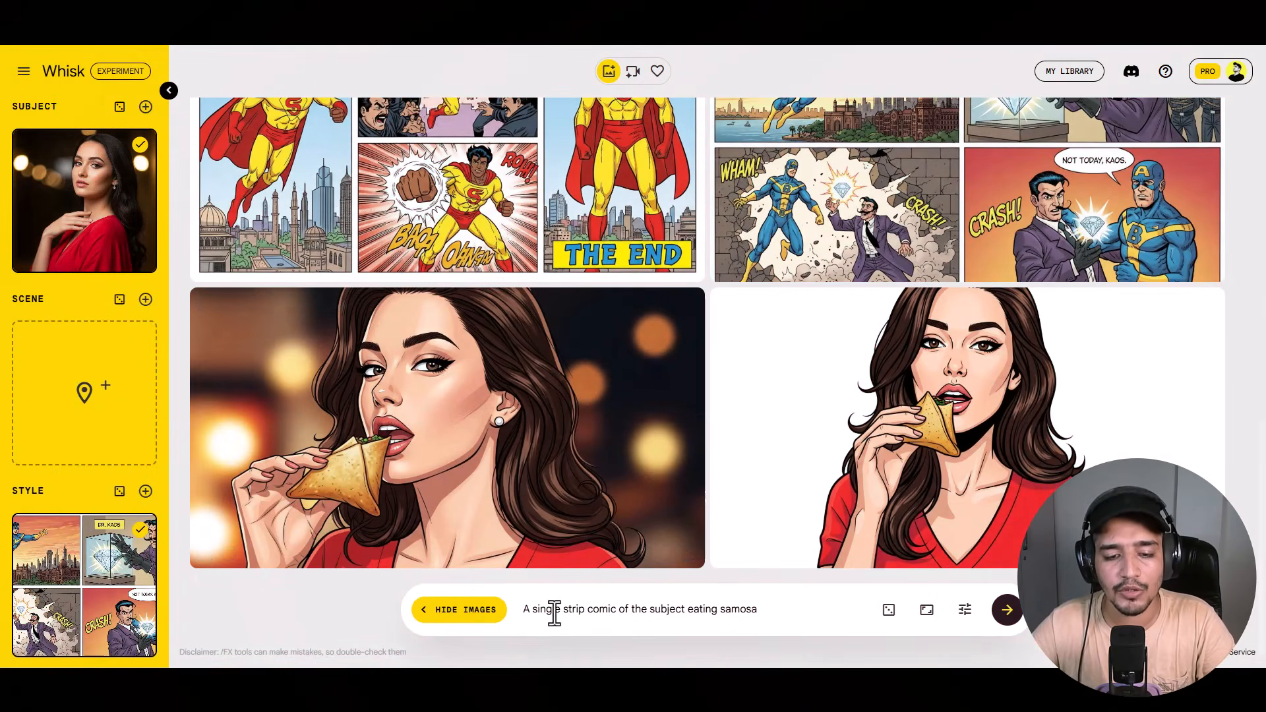
Change the prompt to "A multi-strip comic of the subject cooking and eating samosas with friends" and generate images.
{"action": "type", "text": "multi-"}
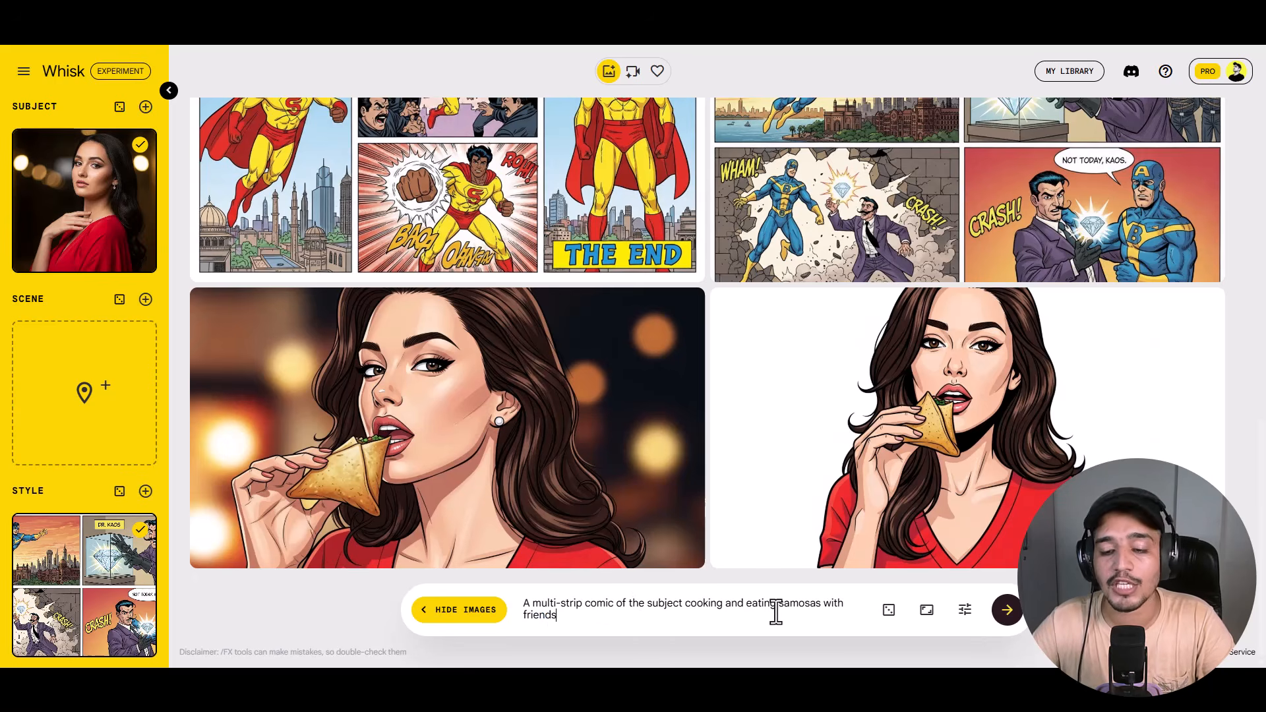
{"action": "left_click", "coordinate": [1006, 609]}
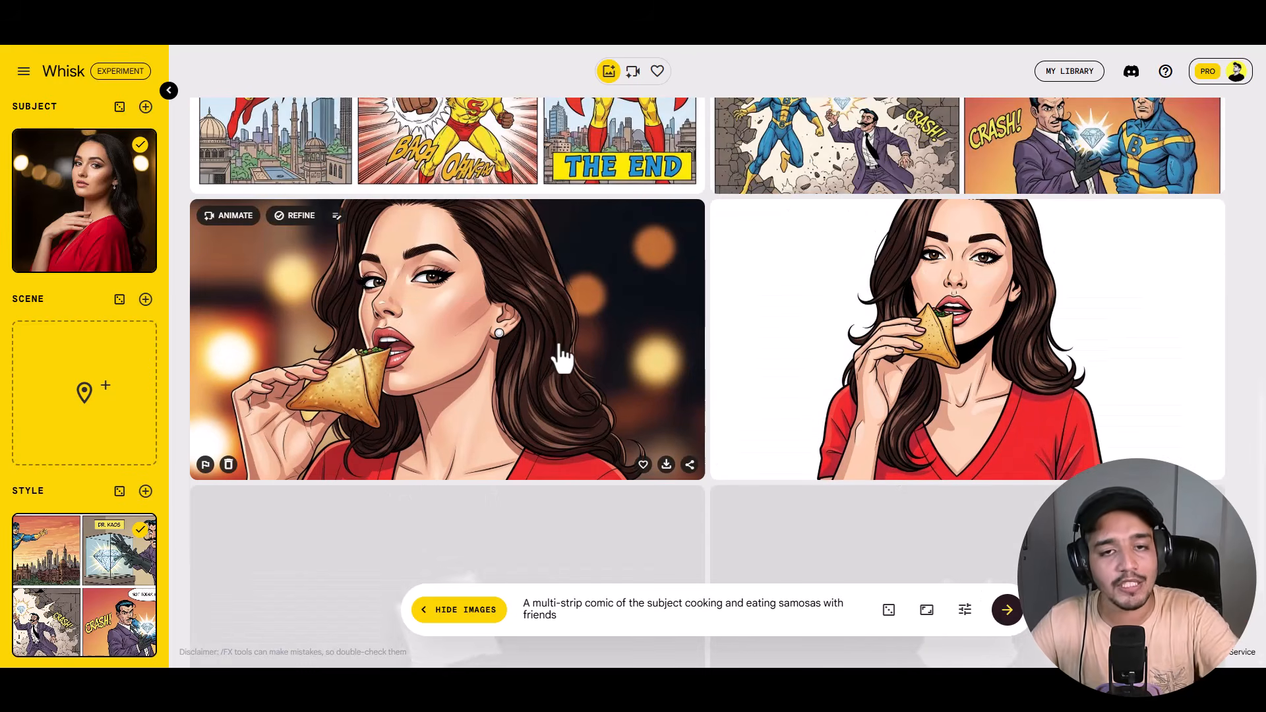
{"action": "scroll", "coordinate": [559, 349], "scroll_direction": "up", "scroll_amount": 3}
{"action": "scroll", "coordinate": [550, 428], "scroll_direction": "down", "scroll_amount": 3}
{"action": "scroll", "coordinate": [552, 438], "scroll_direction": "down", "scroll_amount": 1}
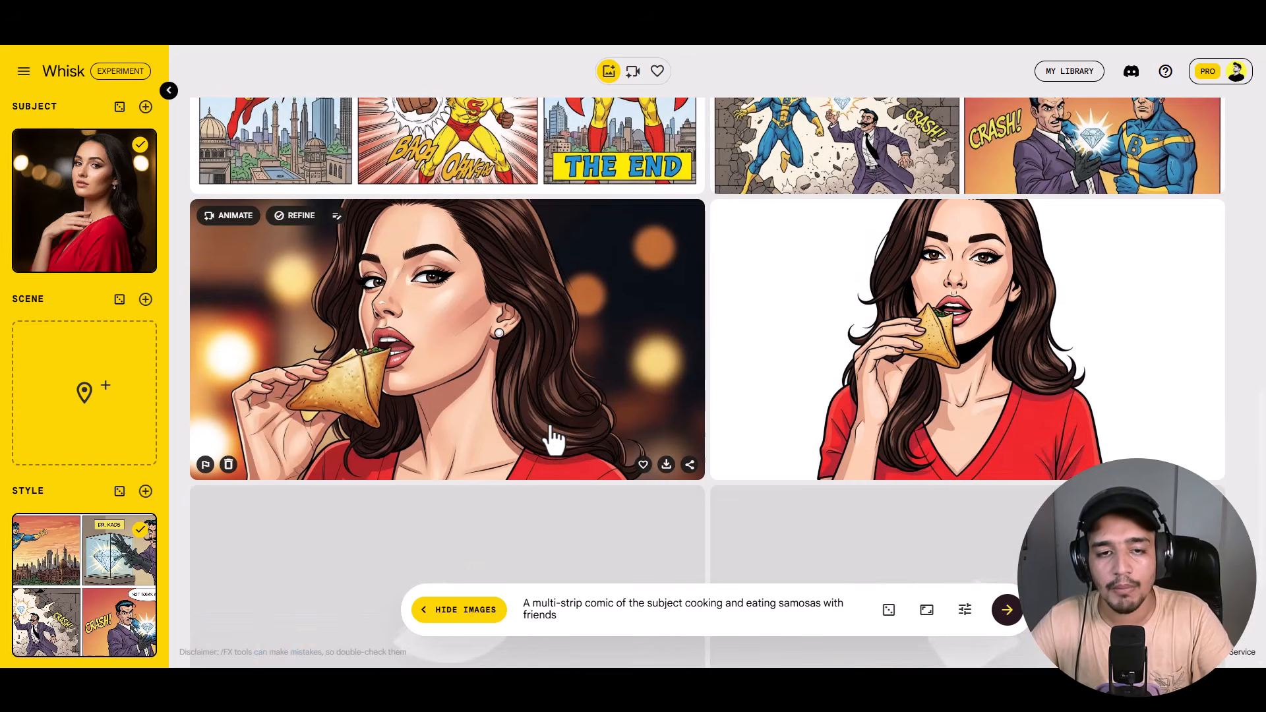
Examine the two samosa comic strips by opening each one enlarged with its description, and close them again.
{"action": "scroll", "coordinate": [553, 438], "scroll_direction": "down", "scroll_amount": 3}
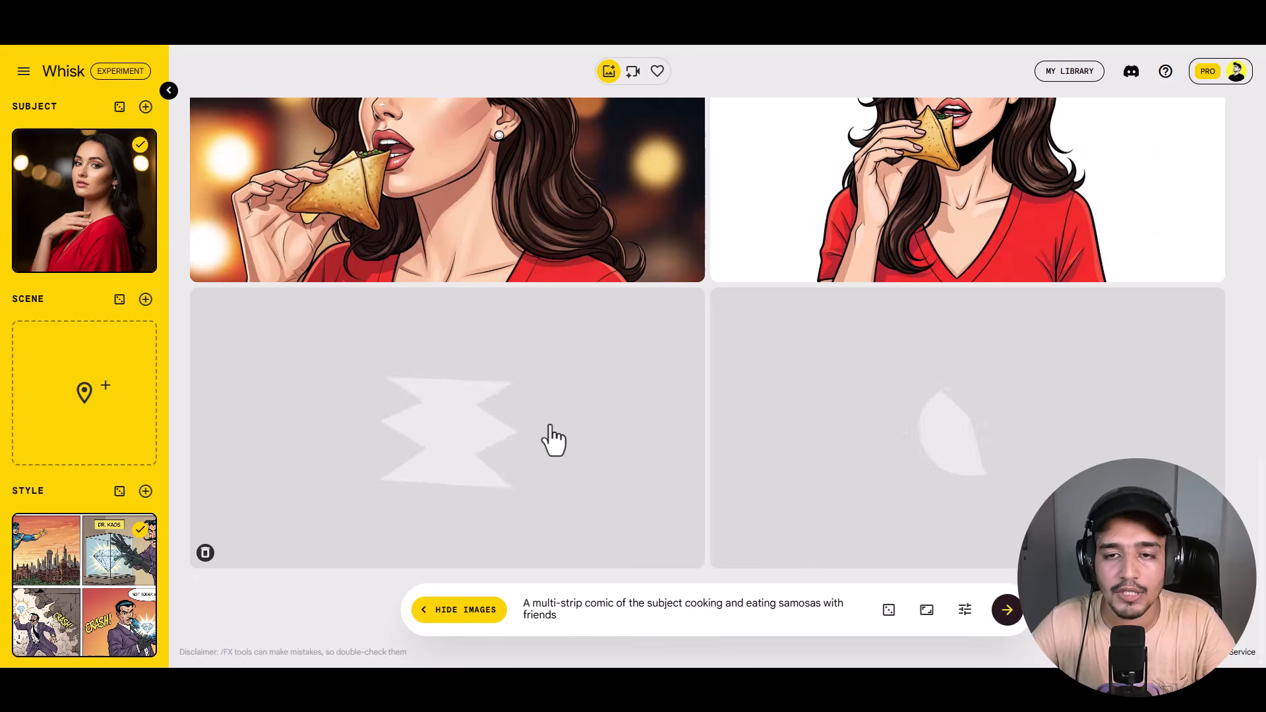
{"action": "scroll", "coordinate": [550, 425], "scroll_direction": "up", "scroll_amount": 6}
{"action": "scroll", "coordinate": [552, 432], "scroll_direction": "down", "scroll_amount": 3}
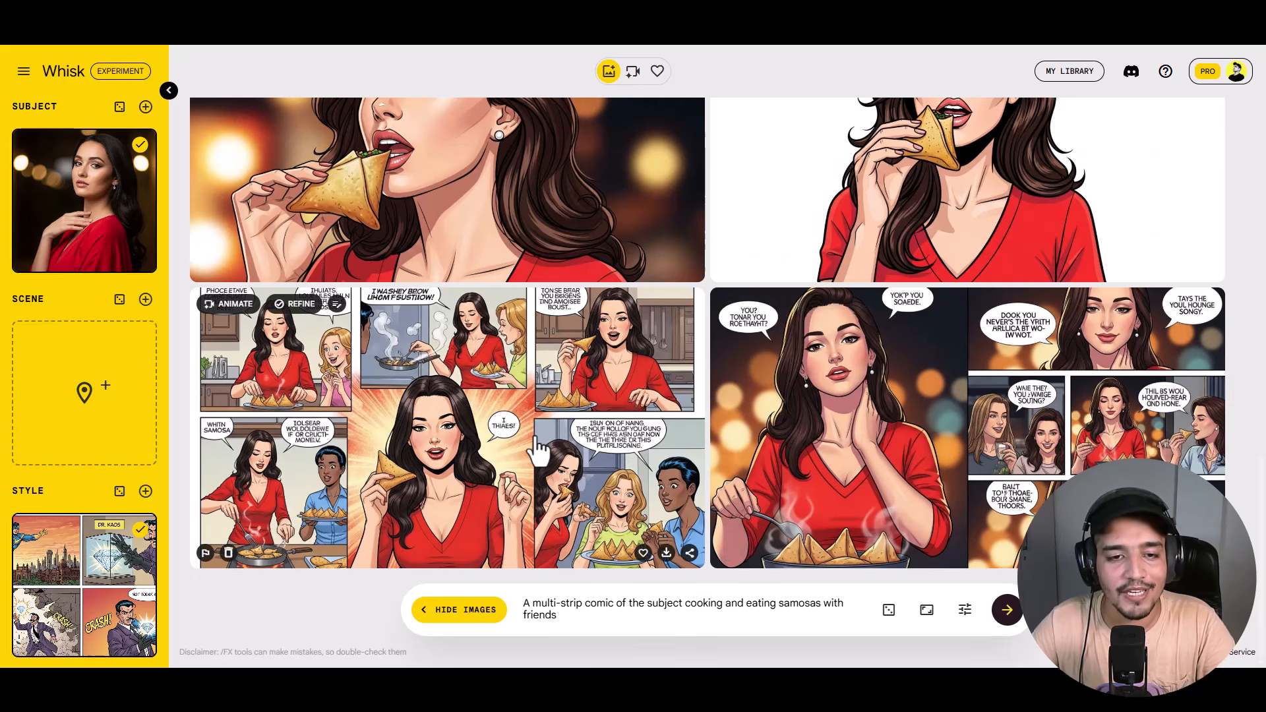
{"action": "left_click", "coordinate": [295, 303]}
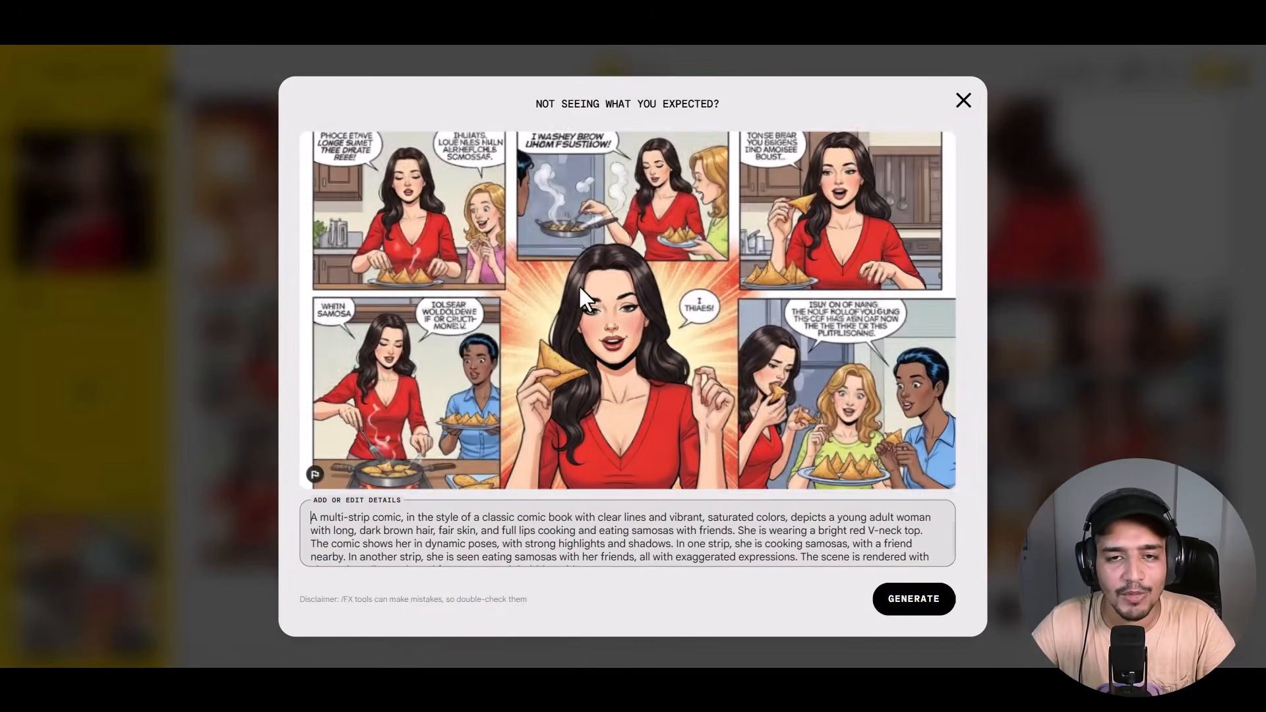
{"action": "left_click", "coordinate": [965, 101]}
{"action": "left_click", "coordinate": [986, 424]}
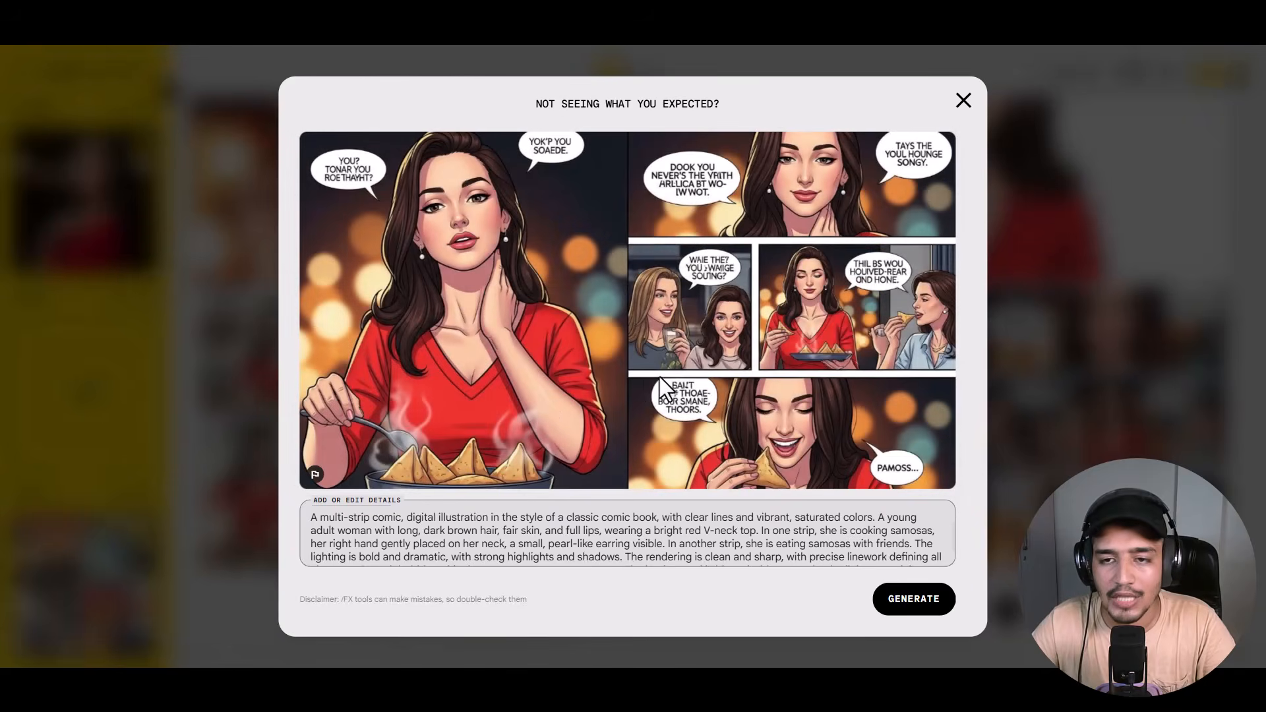
{"action": "left_click", "coordinate": [964, 102]}
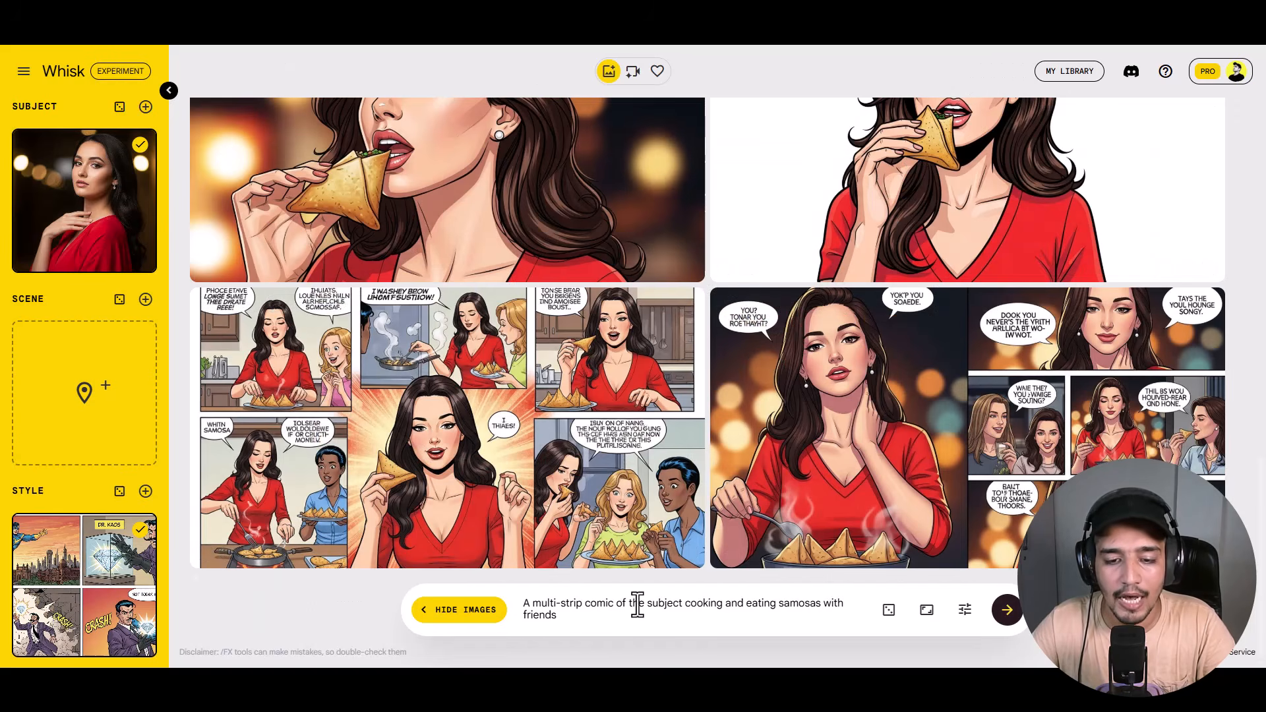
Shorten the prompt to "the subject cooking and eating samosas with friends" and generate images.
{"action": "left_click_drag", "start_coordinate": [629, 606], "coordinate": [520, 598]}
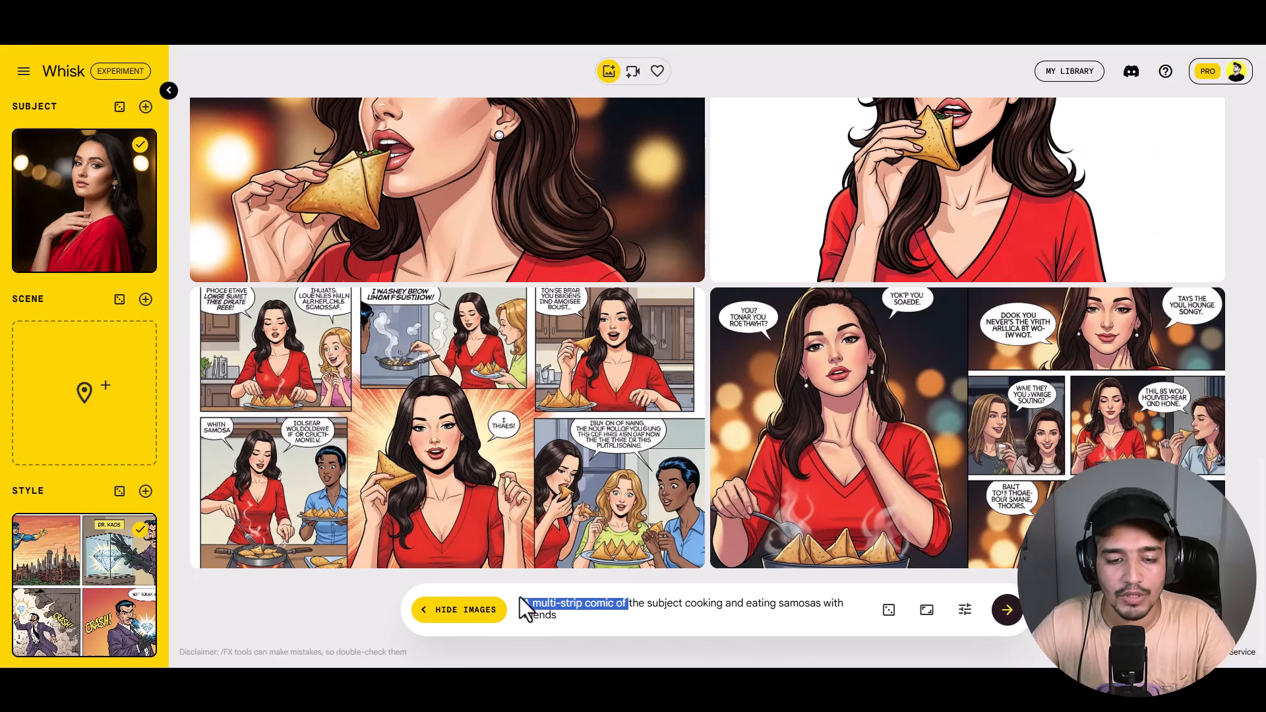
{"action": "key", "text": "BackSpace"}
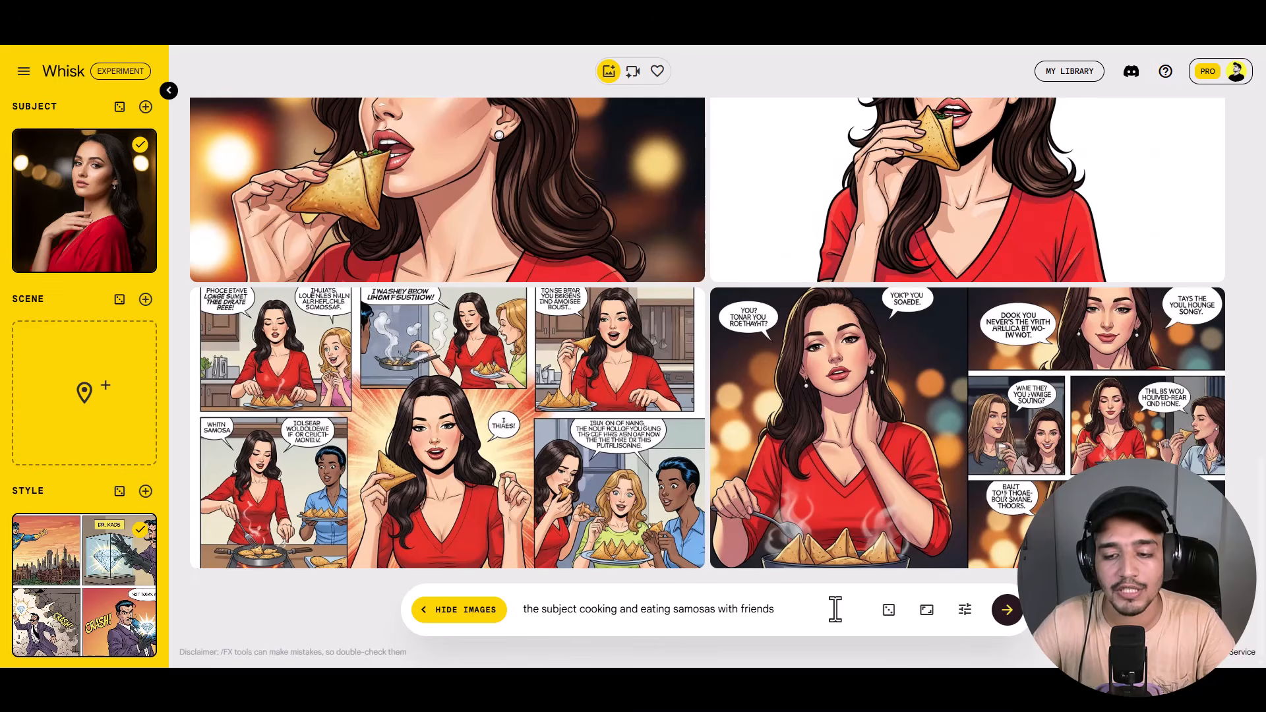
{"action": "left_click", "coordinate": [1007, 613]}
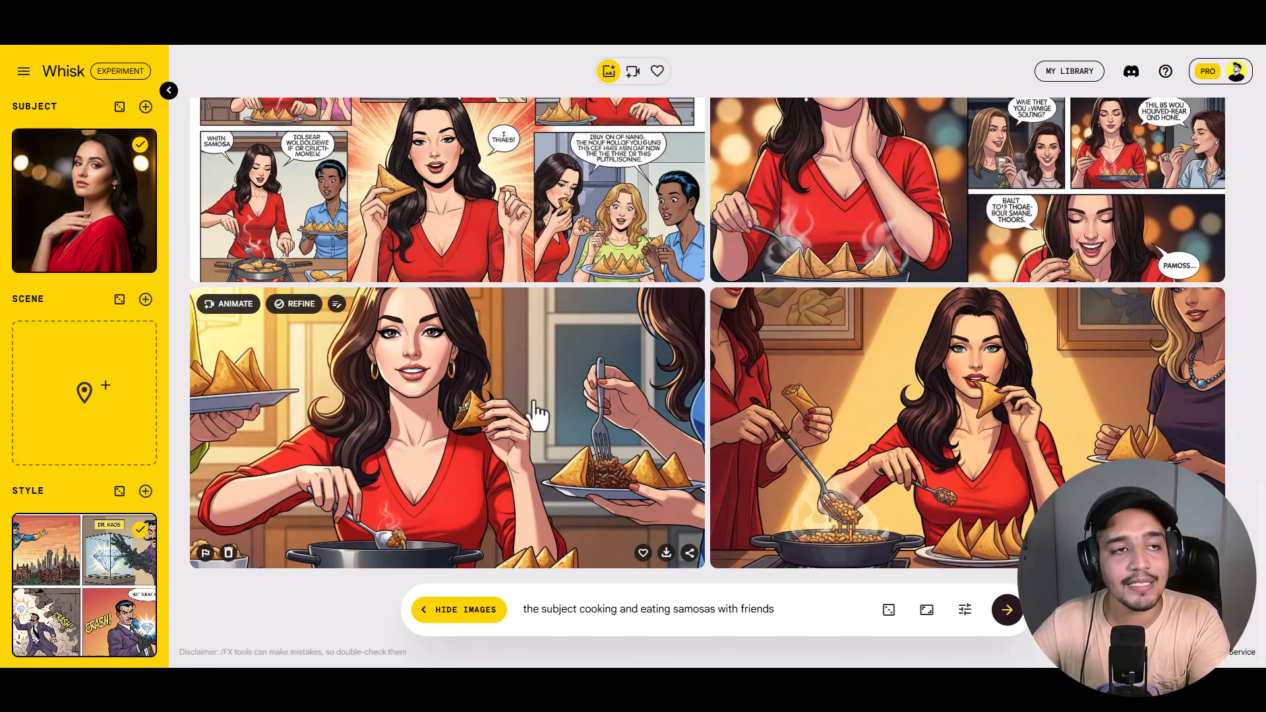
Fill the empty scene with a randomly generated one and generate images with the same prompt.
{"action": "mouse_move", "coordinate": [99, 343]}
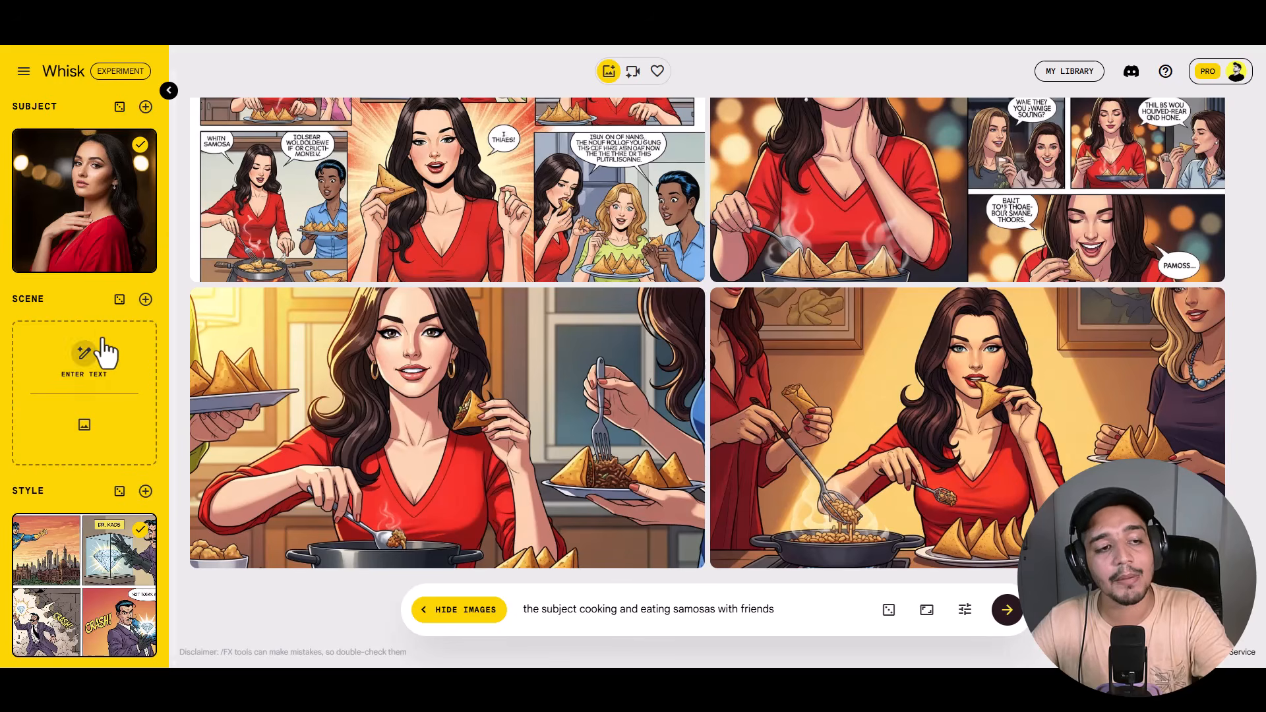
{"action": "left_click", "coordinate": [119, 300]}
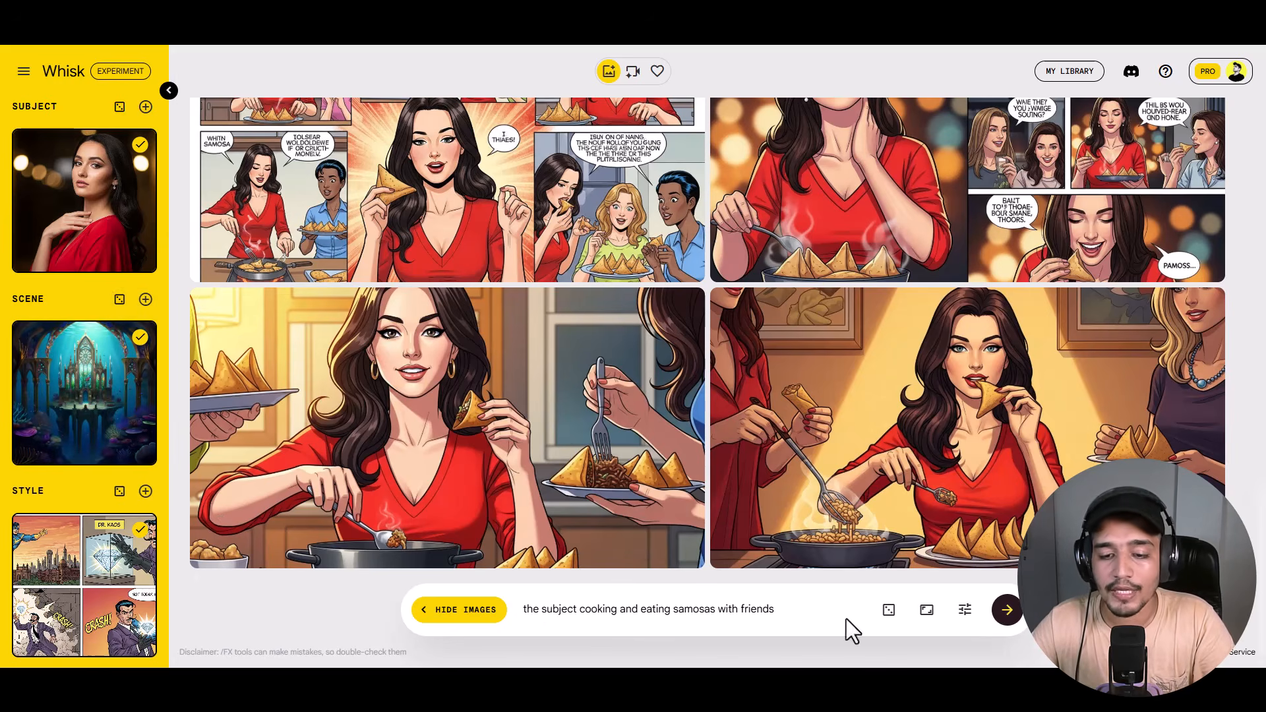
{"action": "left_click", "coordinate": [1008, 613]}
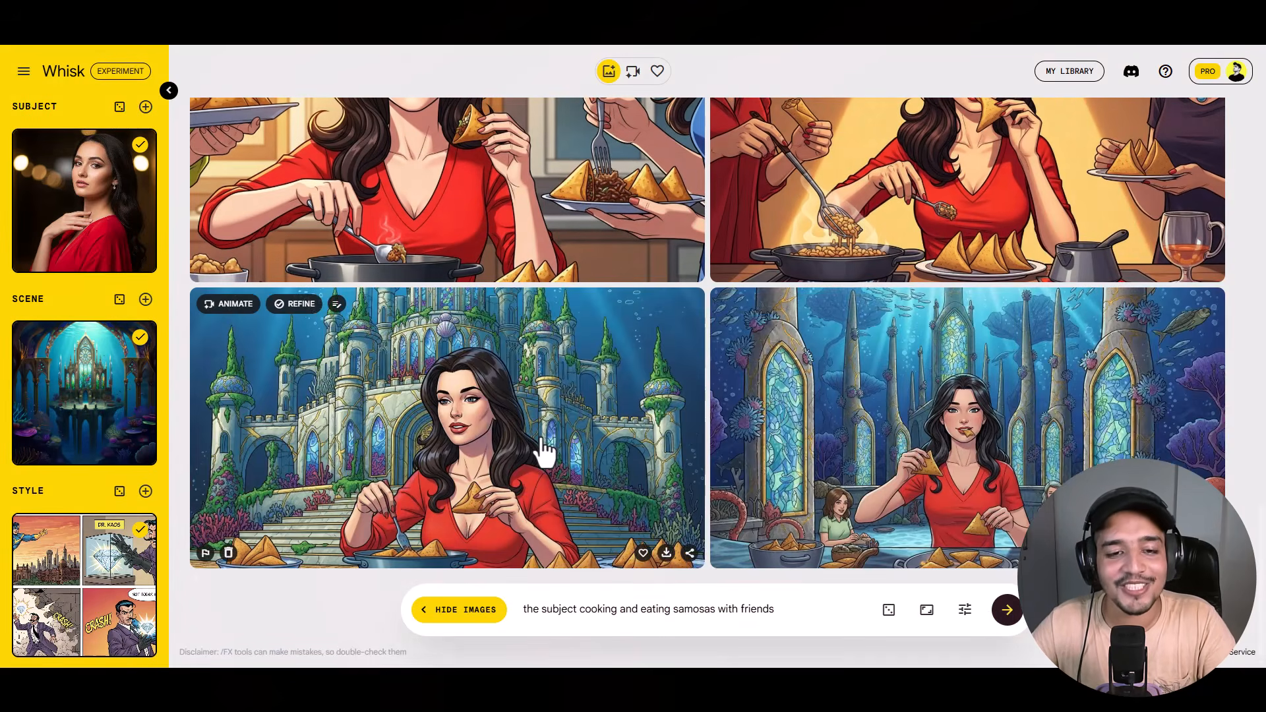
Examine the generated underwater castle image and the random scene, comparing their enlarged views and description texts.
{"action": "left_click", "coordinate": [544, 454]}
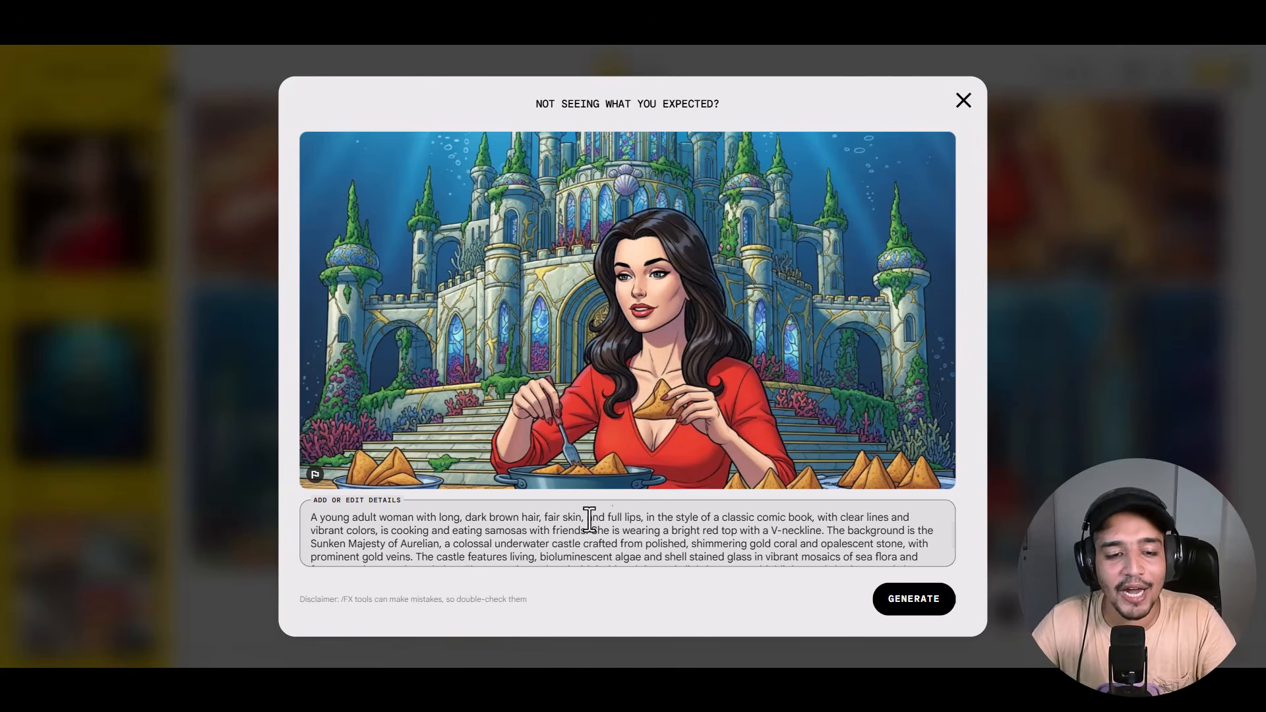
{"action": "scroll", "coordinate": [616, 517], "scroll_direction": "down", "scroll_amount": 2}
{"action": "left_click", "coordinate": [963, 102]}
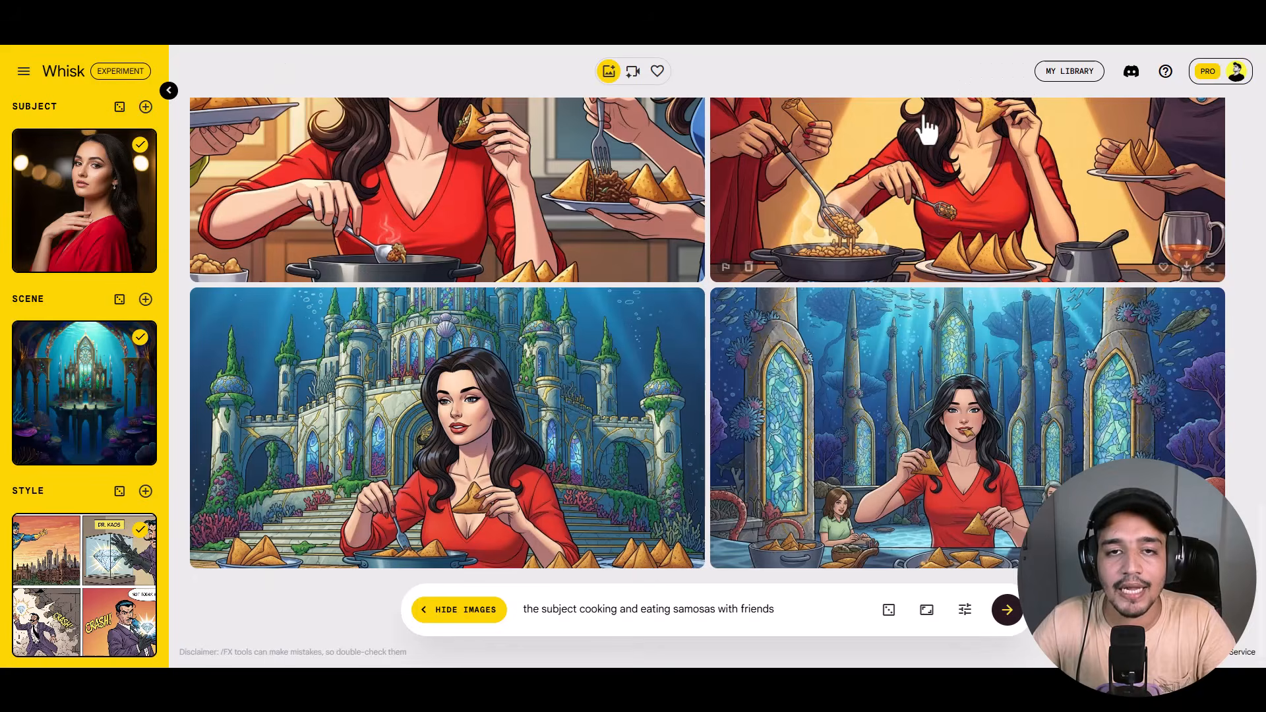
{"action": "left_click", "coordinate": [27, 450]}
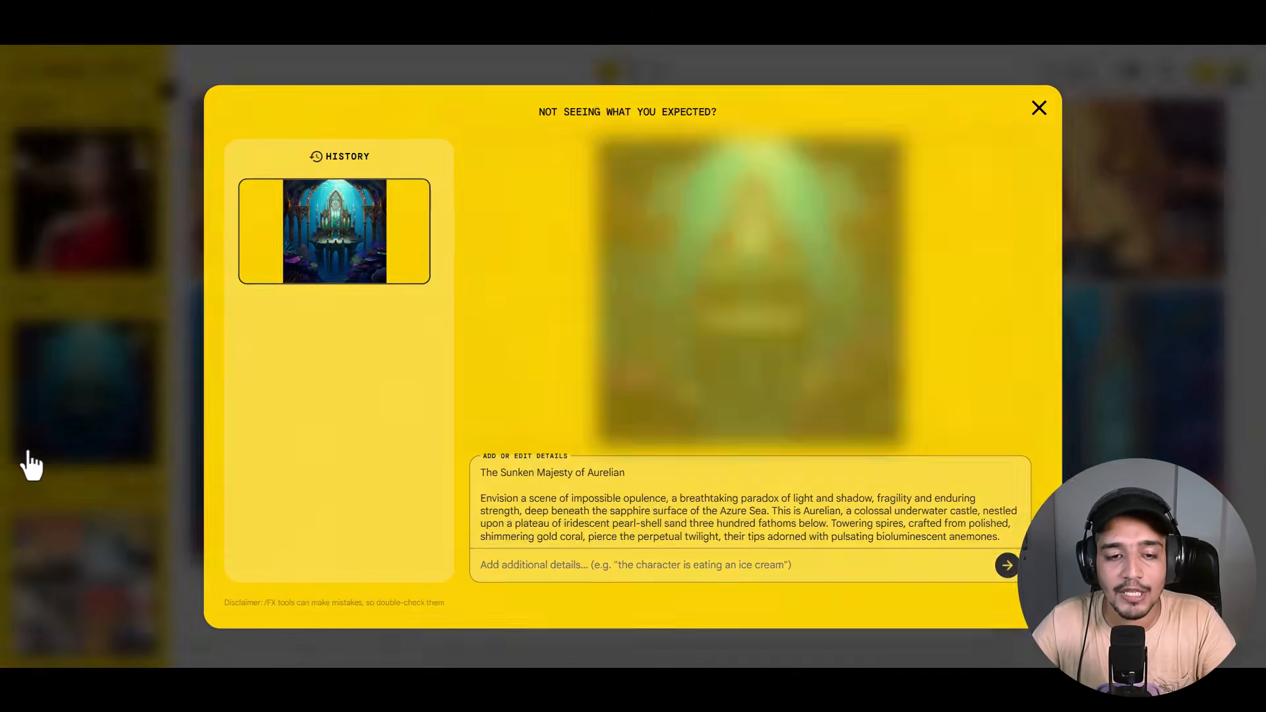
{"action": "left_click_drag", "start_coordinate": [498, 476], "coordinate": [633, 476]}
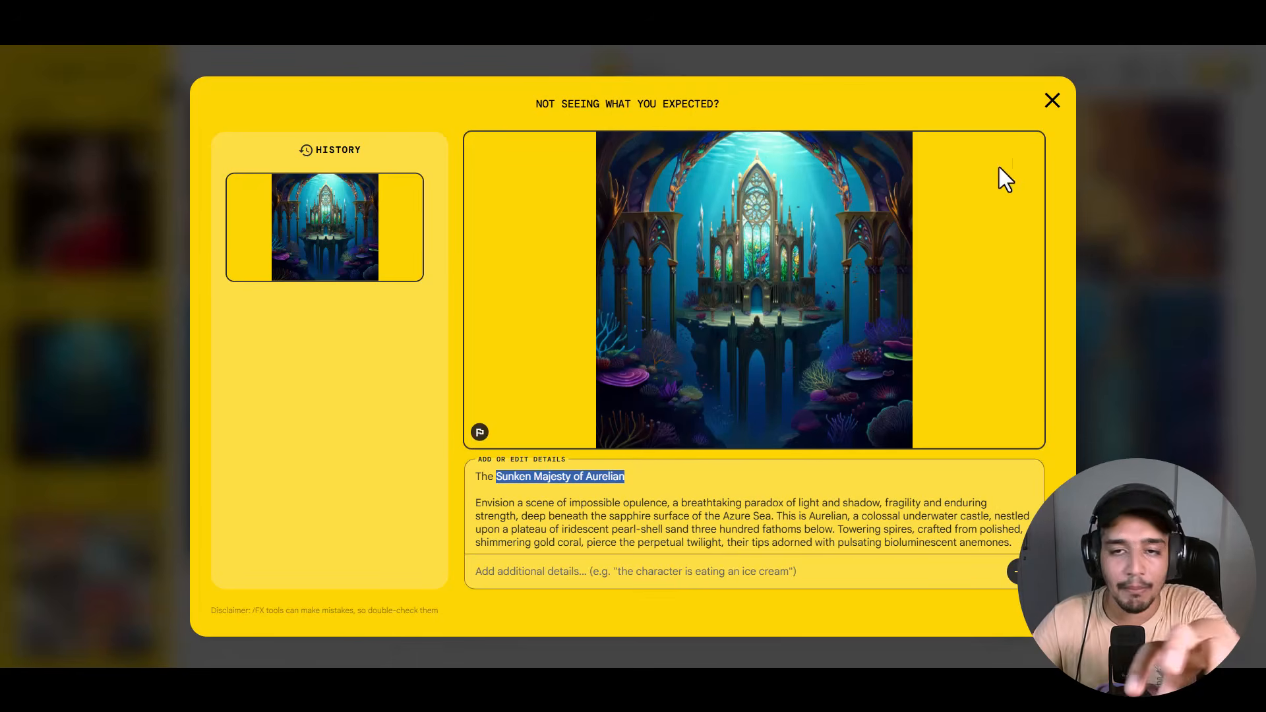
{"action": "left_click", "coordinate": [1051, 102]}
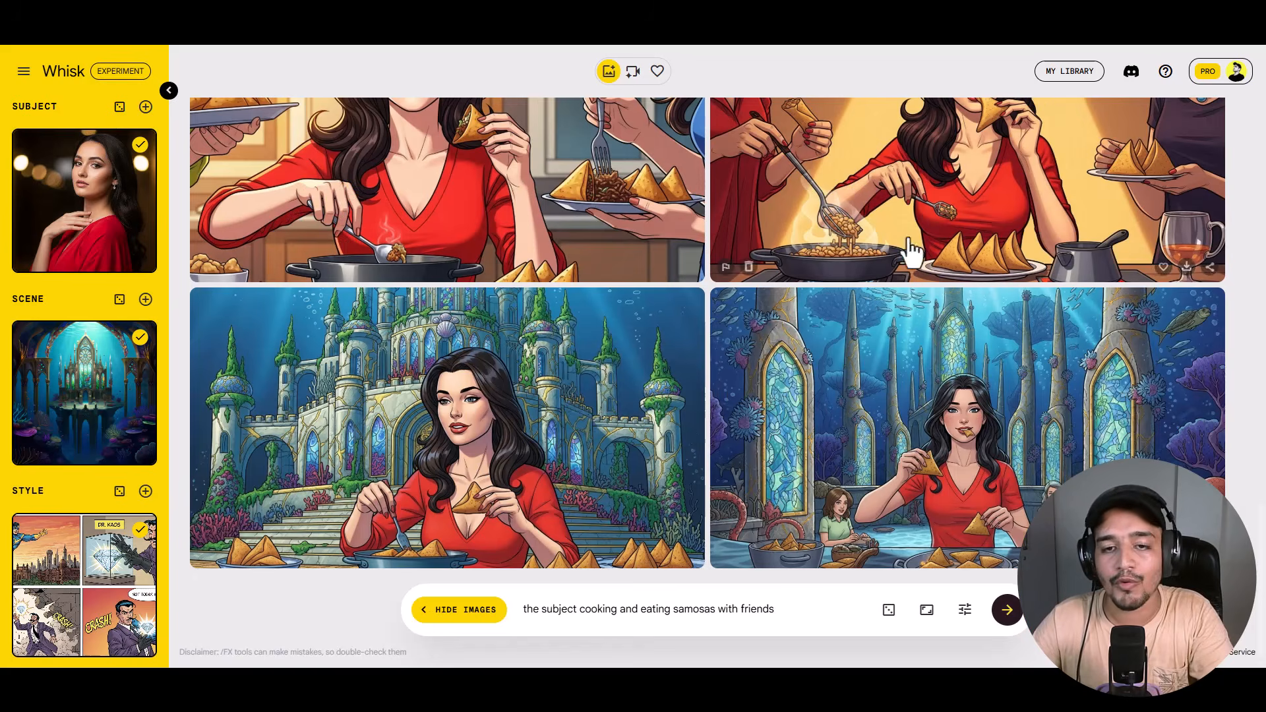
{"action": "left_click", "coordinate": [524, 432]}
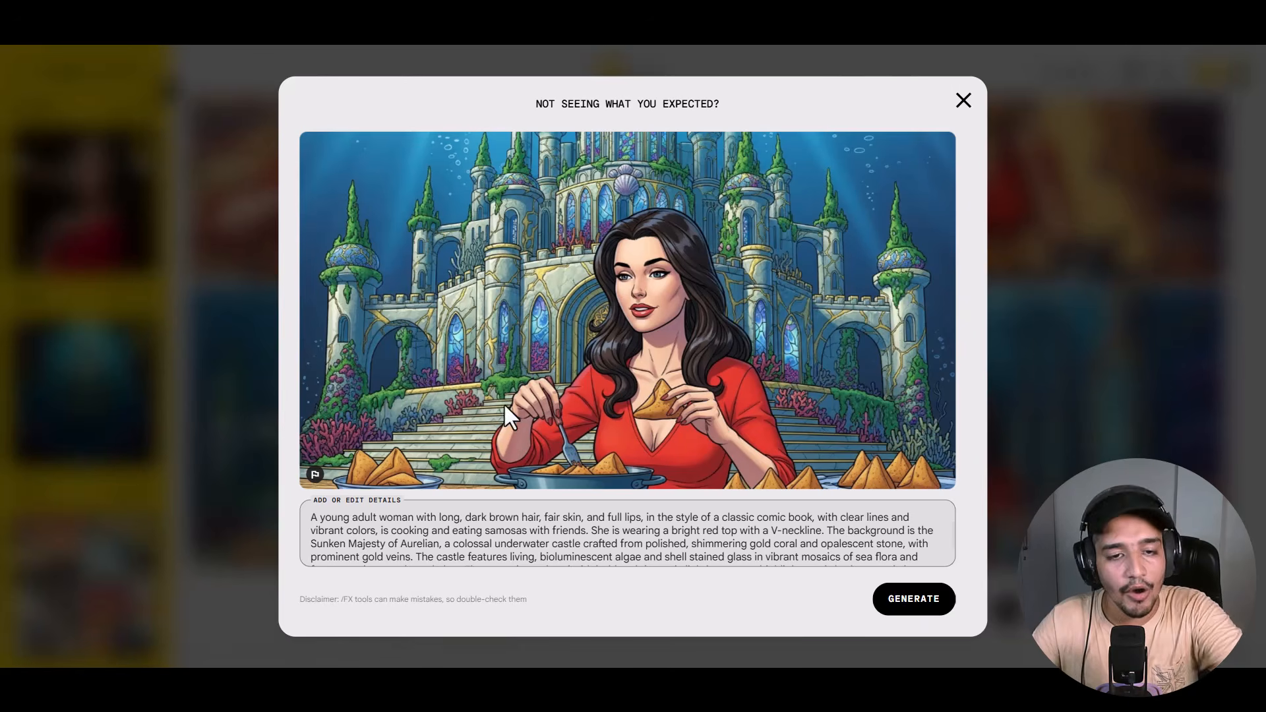
{"action": "left_click", "coordinate": [963, 101]}
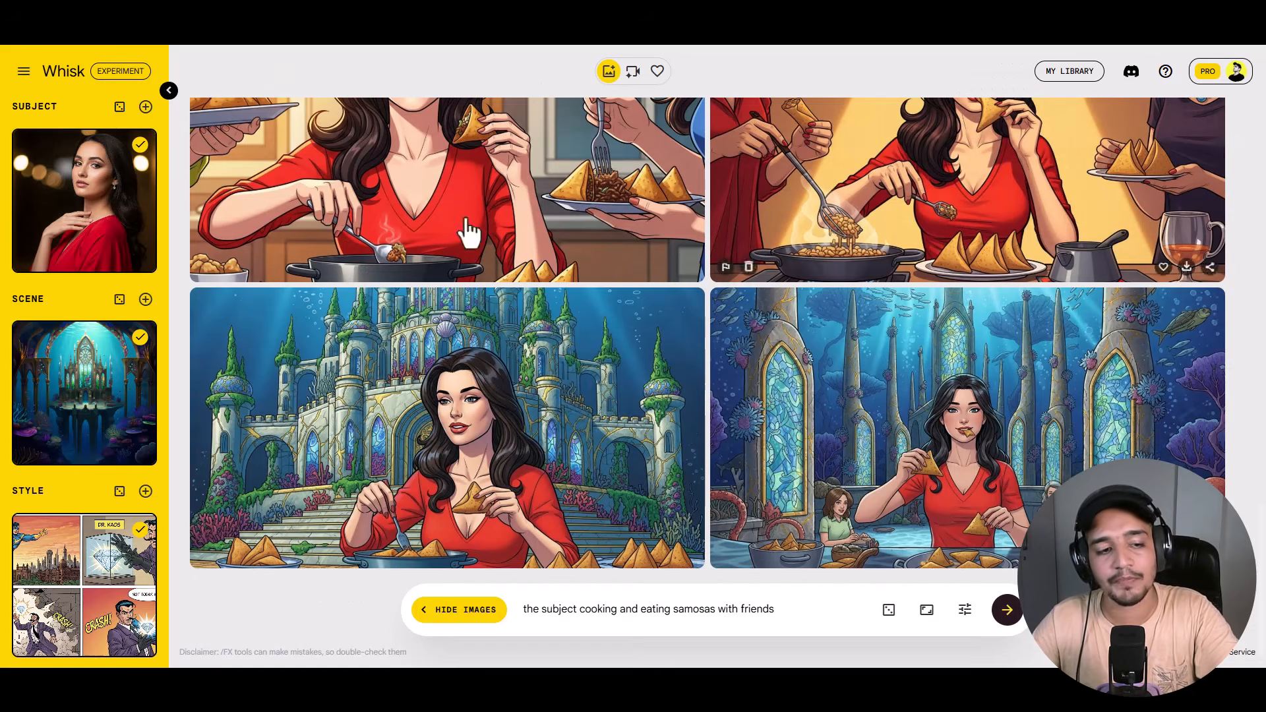
{"action": "left_click_drag", "start_coordinate": [525, 609], "coordinate": [795, 608]}
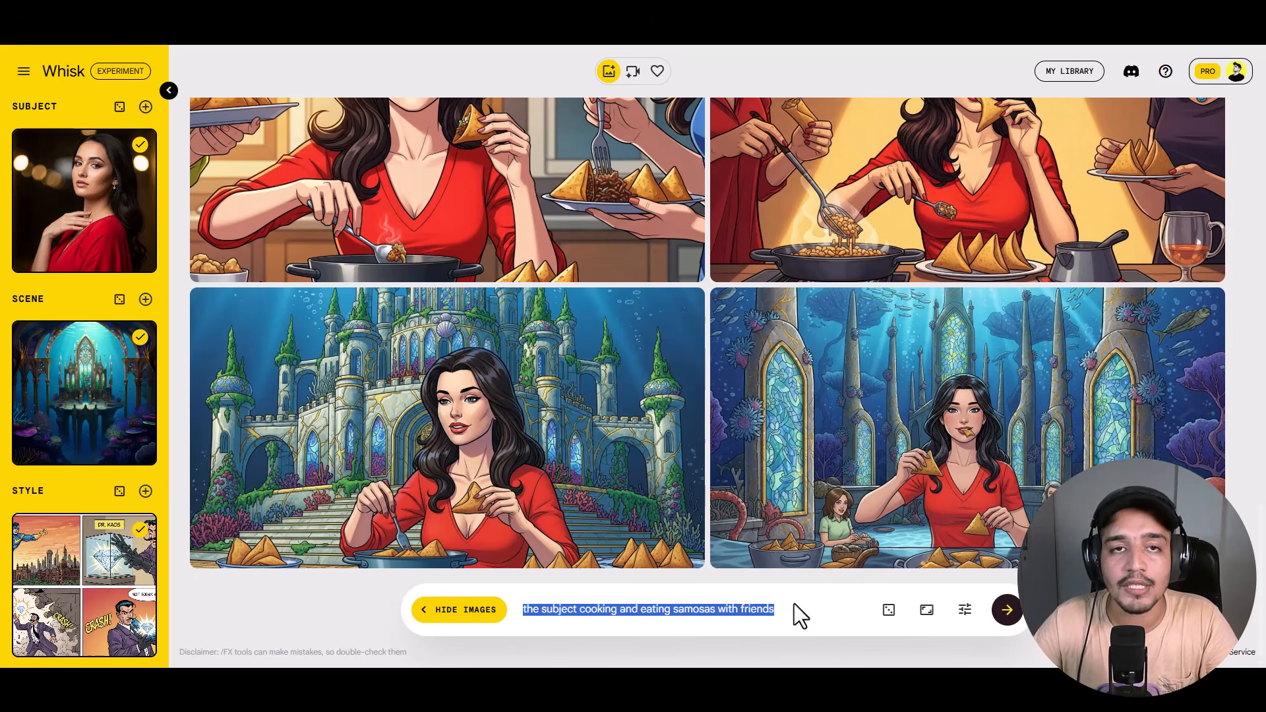
{"action": "left_click", "coordinate": [794, 603]}
{"action": "left_click_drag", "start_coordinate": [785, 606], "coordinate": [536, 609]}
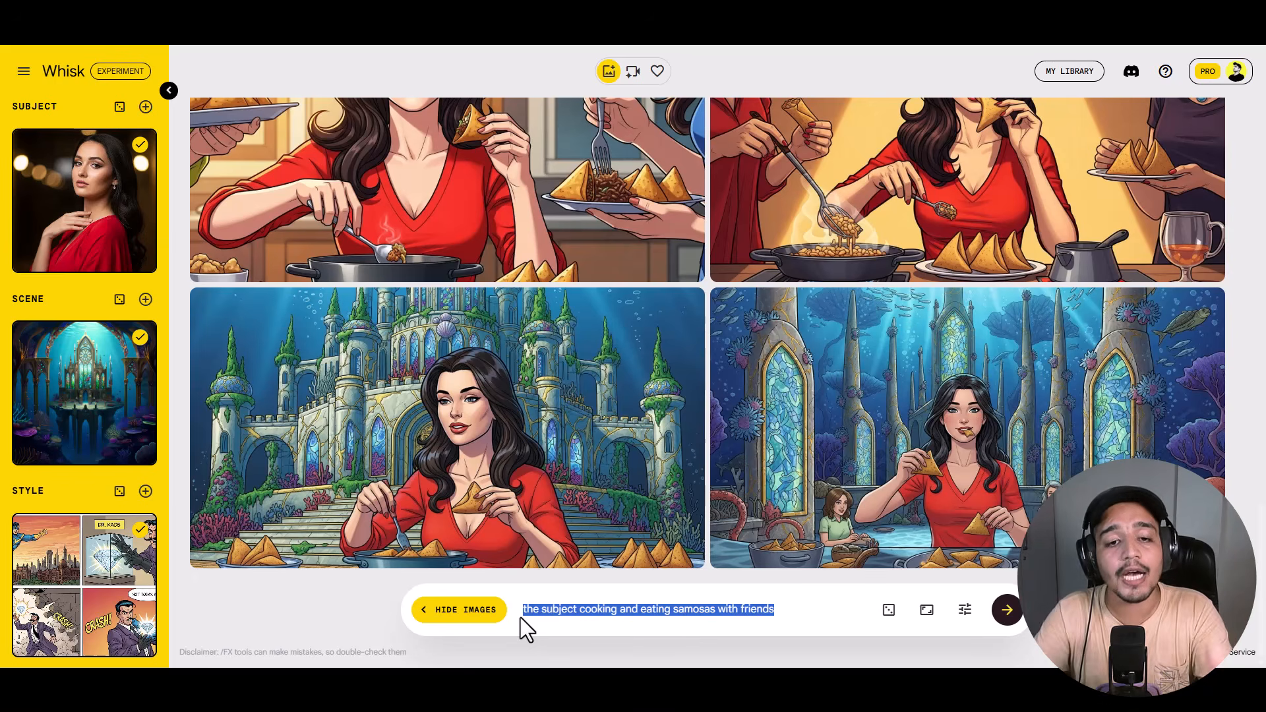
Animate the snowy-porch Sunshine Café image with the prompt: The girls says "hey, do you read books? I love books".
{"action": "scroll", "coordinate": [638, 488], "scroll_direction": "up", "scroll_amount": 8}
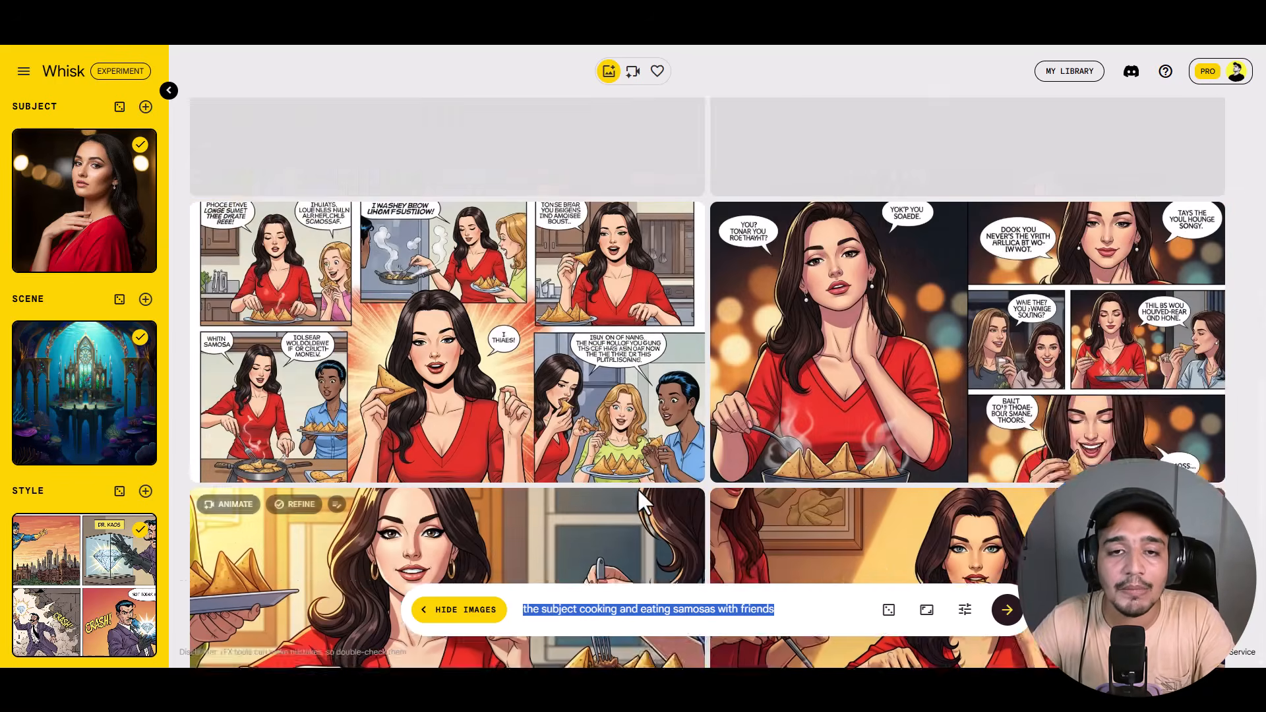
{"action": "scroll", "coordinate": [641, 502], "scroll_direction": "up", "scroll_amount": 10}
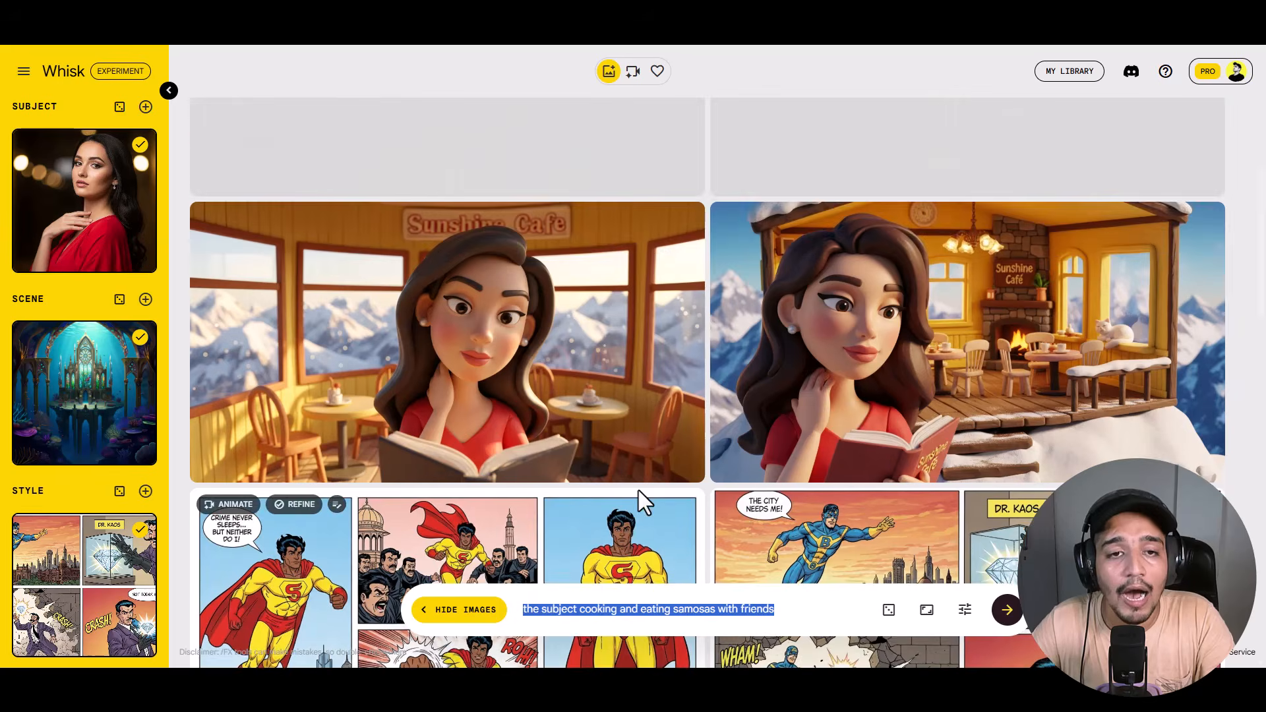
{"action": "scroll", "coordinate": [637, 491], "scroll_direction": "up", "scroll_amount": 2}
{"action": "scroll", "coordinate": [636, 501], "scroll_direction": "down", "scroll_amount": 3}
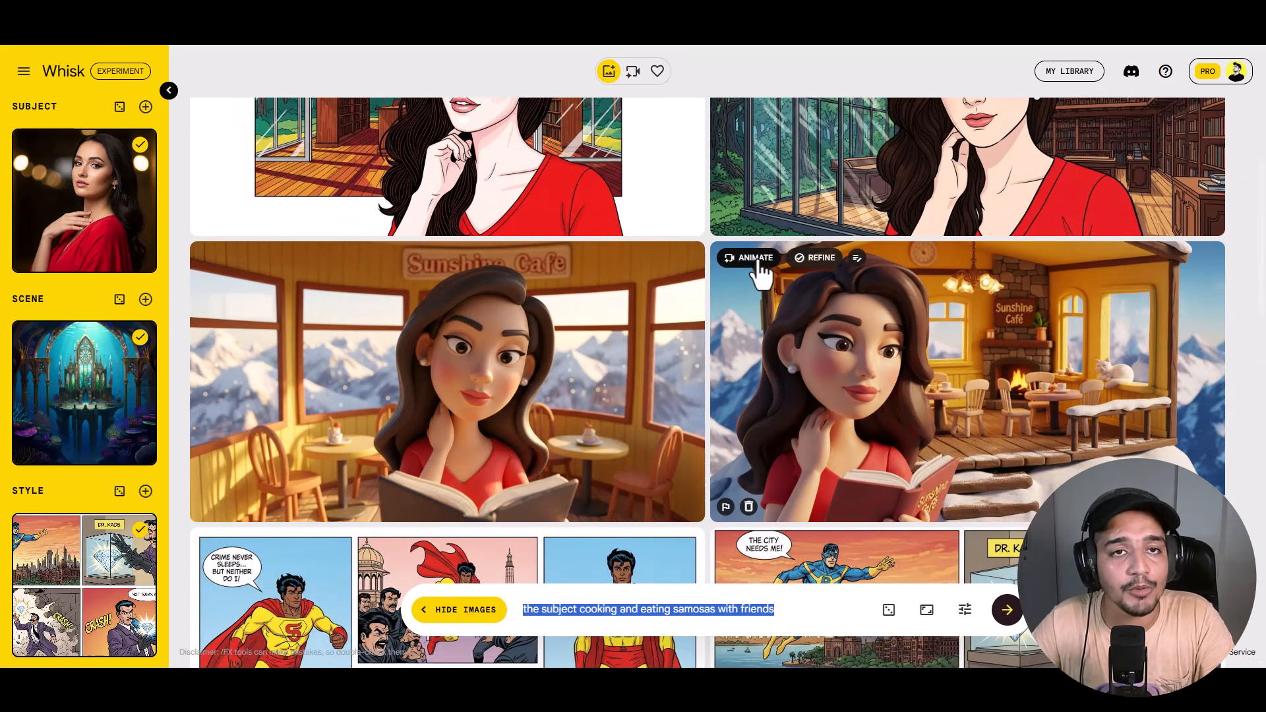
{"action": "left_click", "coordinate": [756, 260]}
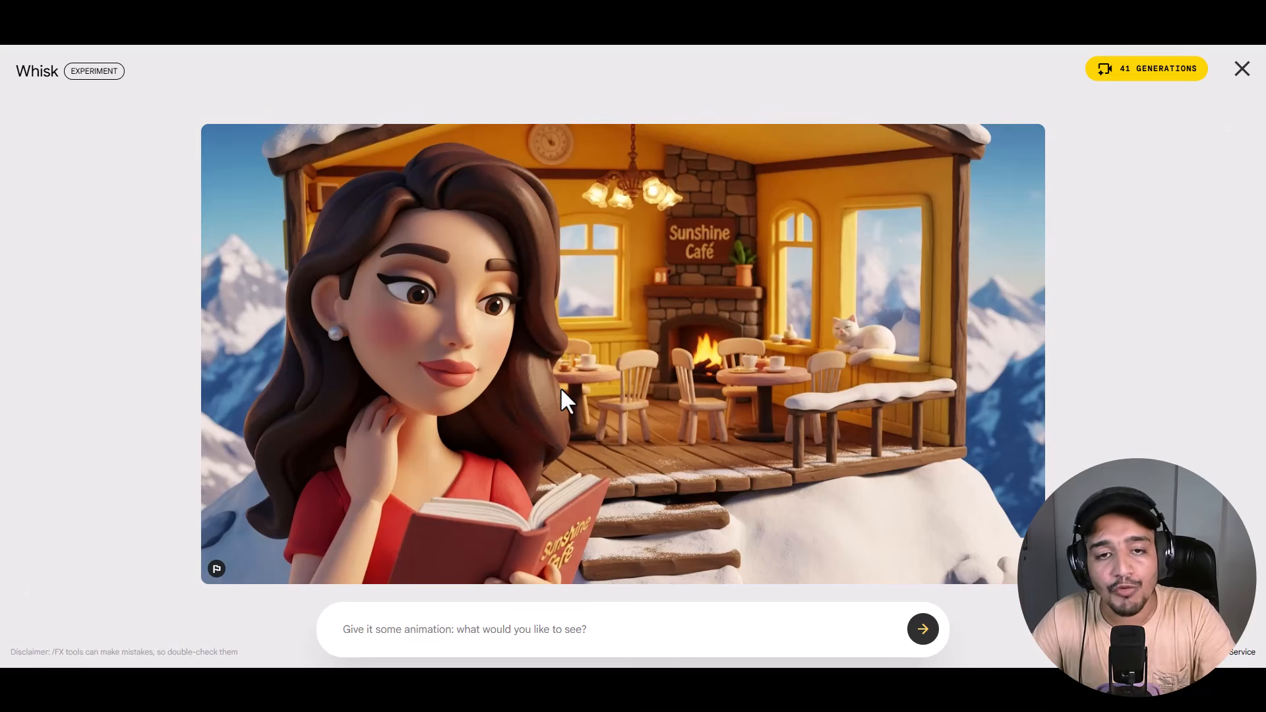
{"action": "left_click", "coordinate": [601, 630]}
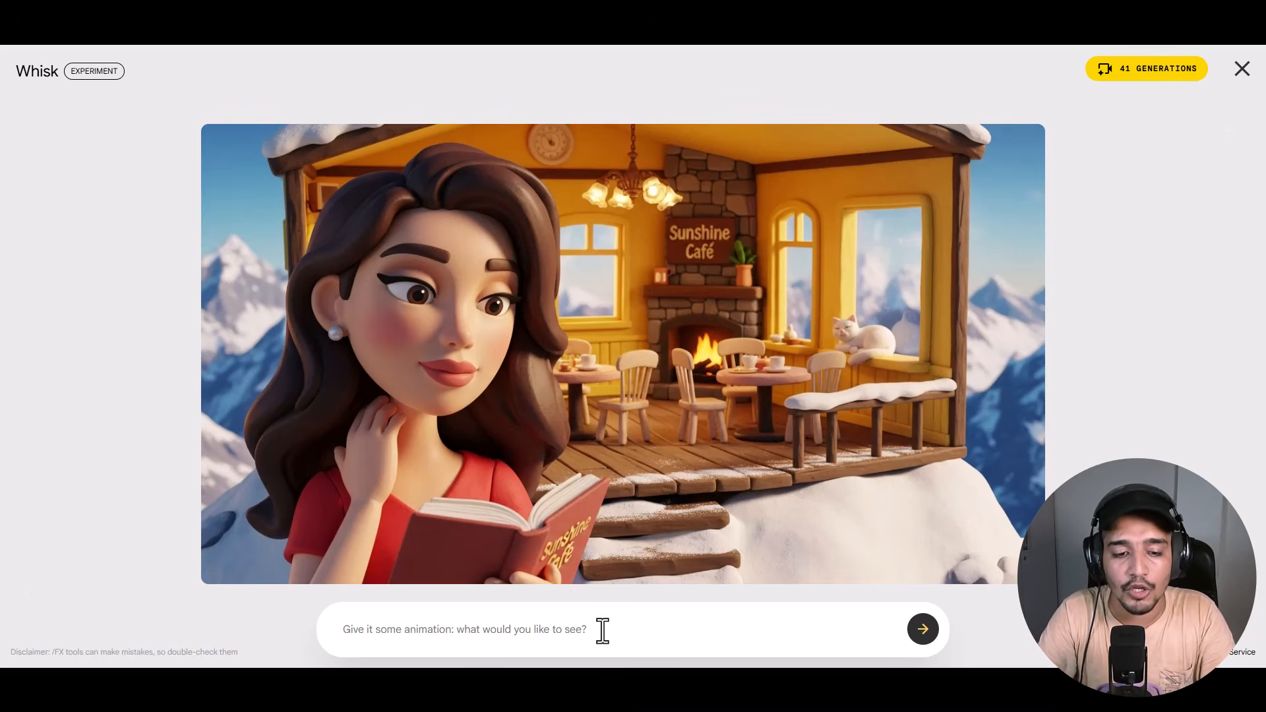
{"action": "type", "text": "The girls says \"hey, do you read books? I love books\""}
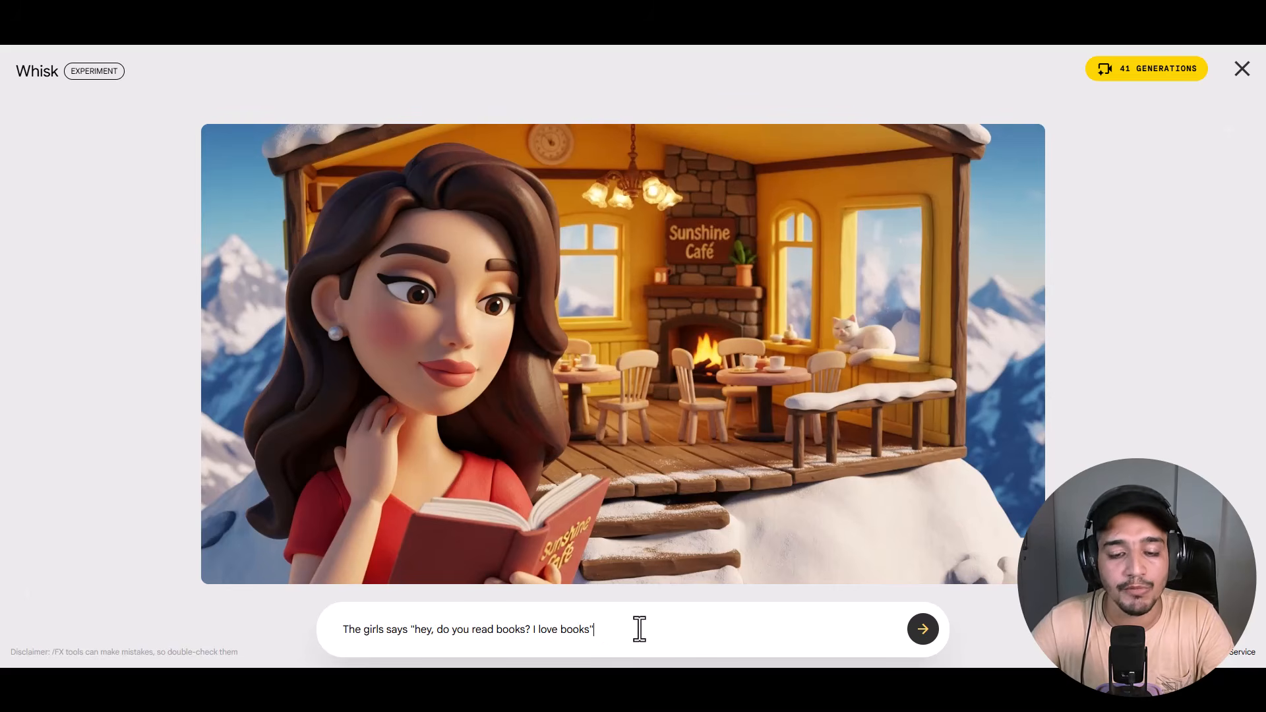
{"action": "left_click", "coordinate": [923, 631]}
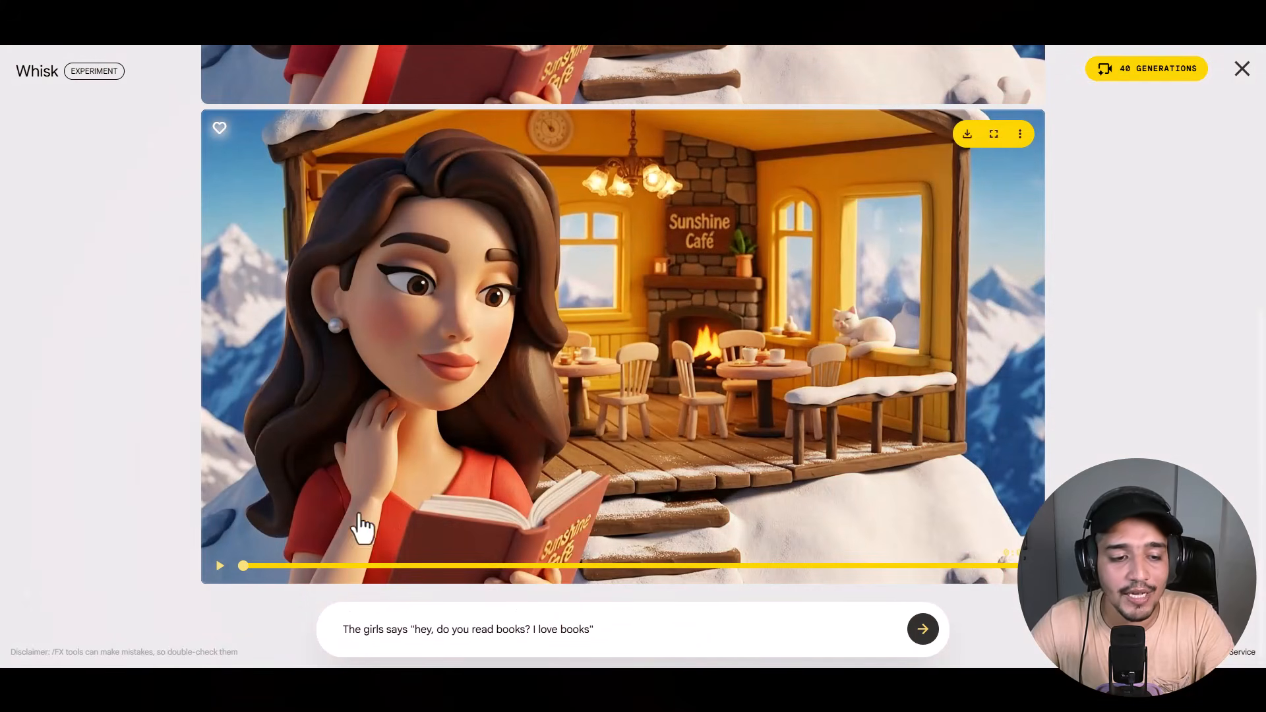
Play the generated Sunshine Café video and close the animation view.
{"action": "left_click", "coordinate": [220, 567]}
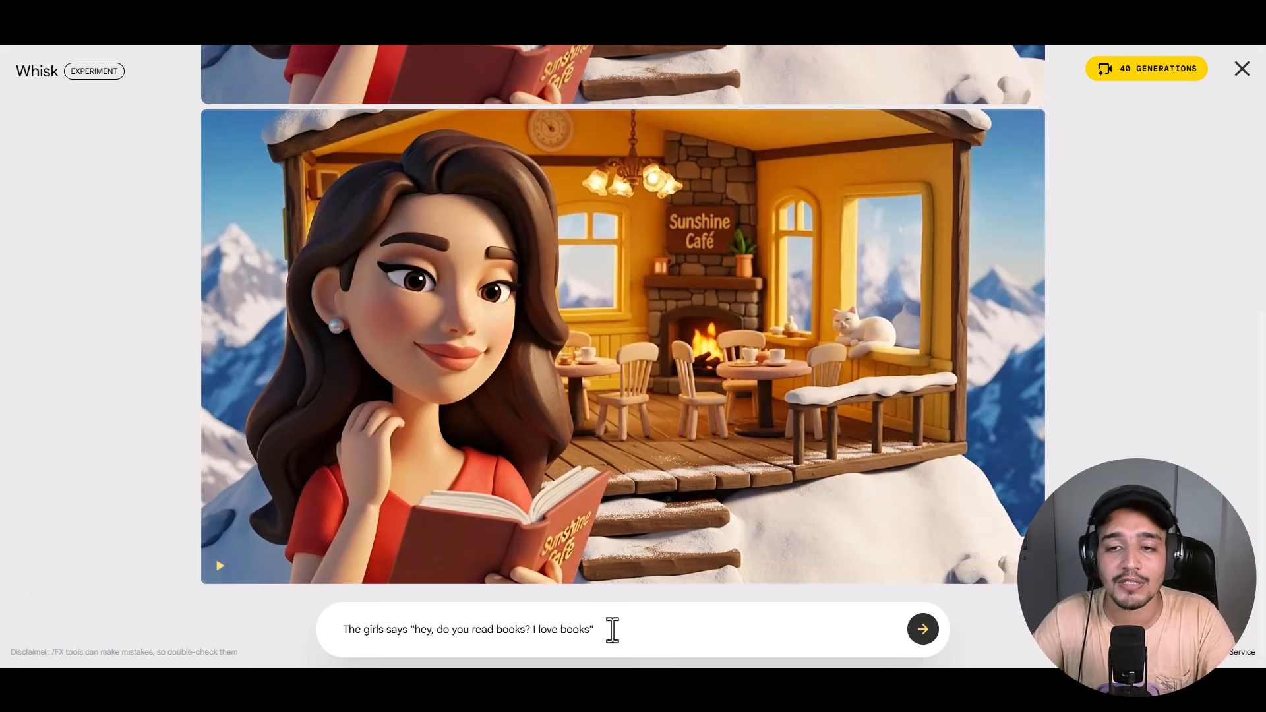
{"action": "mouse_move", "coordinate": [837, 373]}
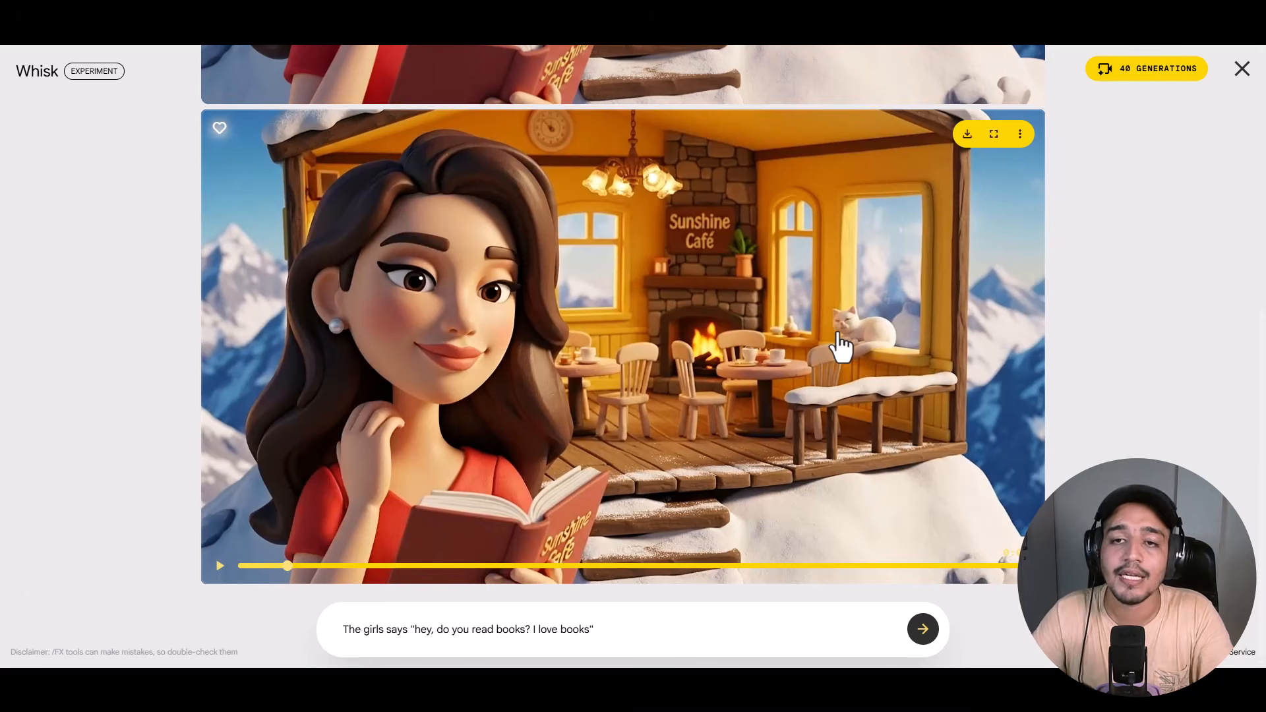
{"action": "left_click", "coordinate": [1242, 69]}
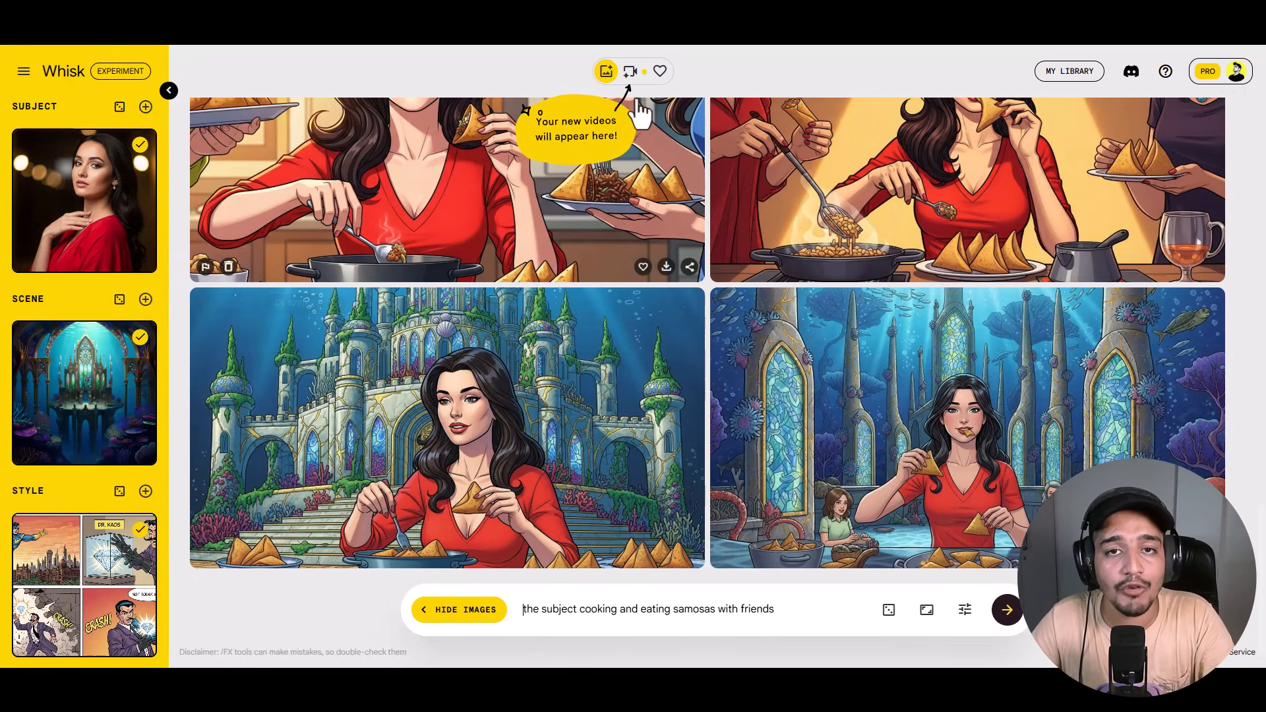
Look through the project's generated videos and its favorites.
{"action": "left_click", "coordinate": [630, 73]}
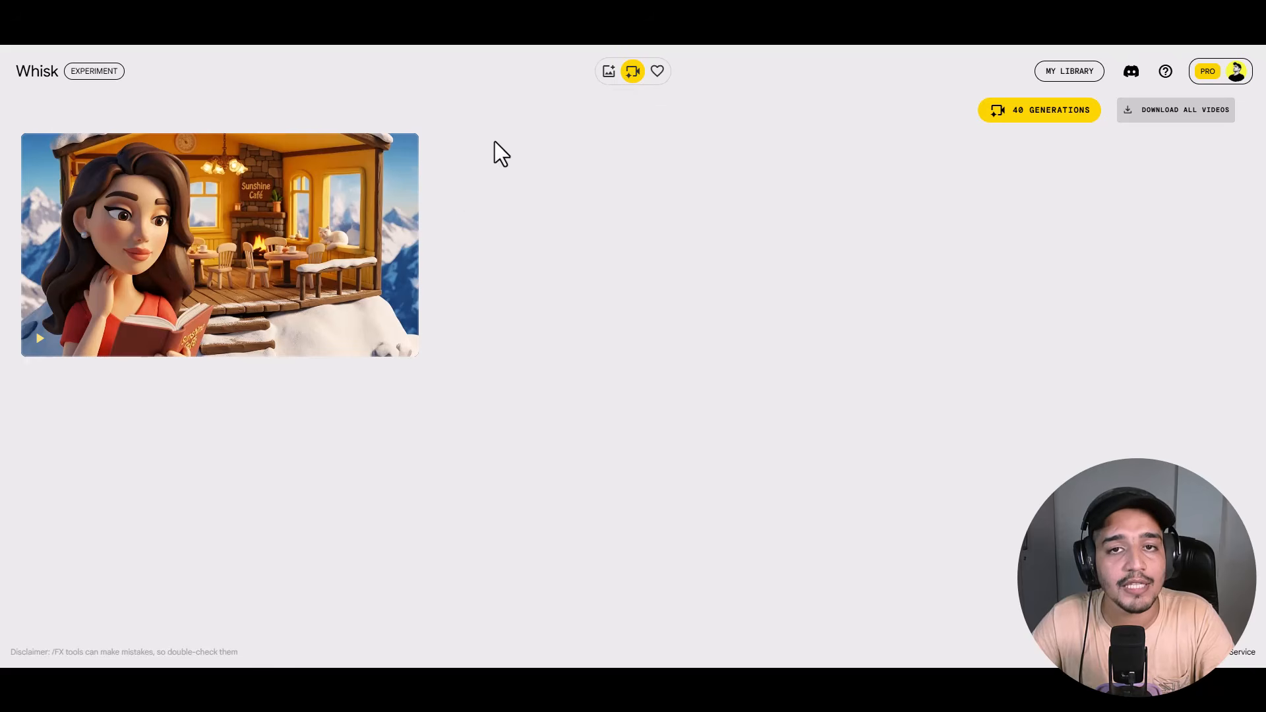
{"action": "mouse_move", "coordinate": [199, 246]}
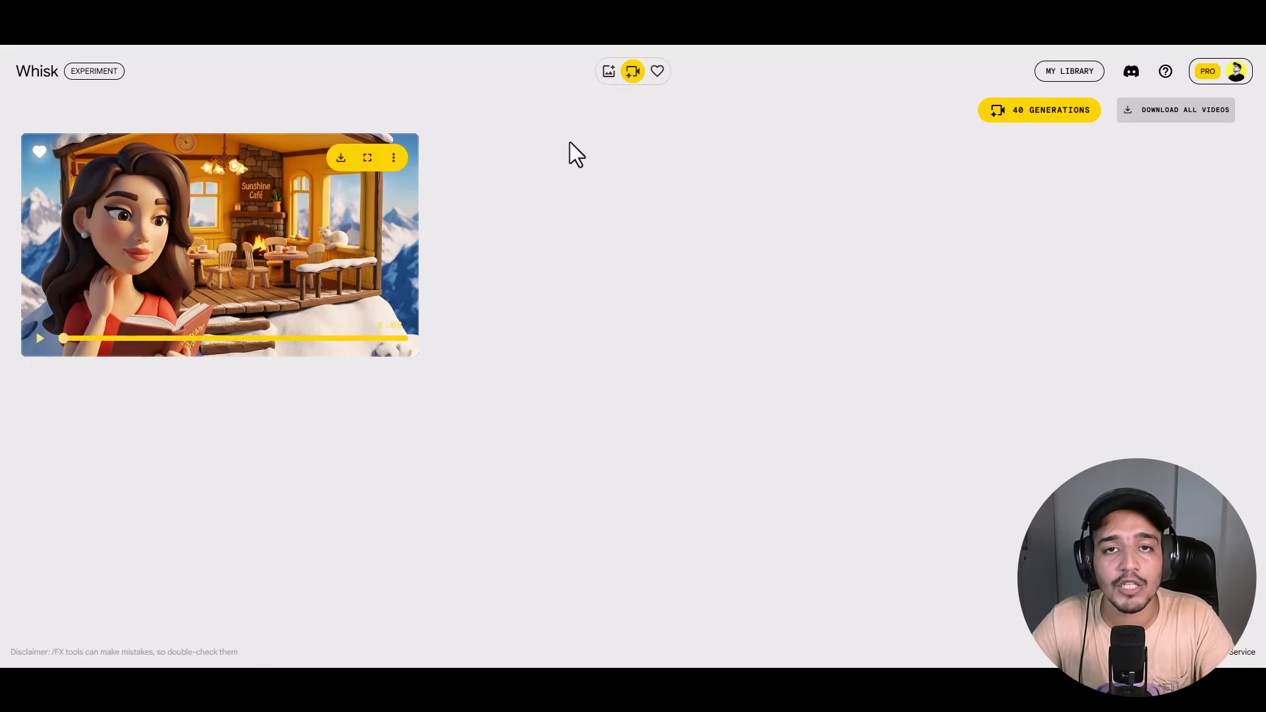
{"action": "left_click", "coordinate": [658, 72]}
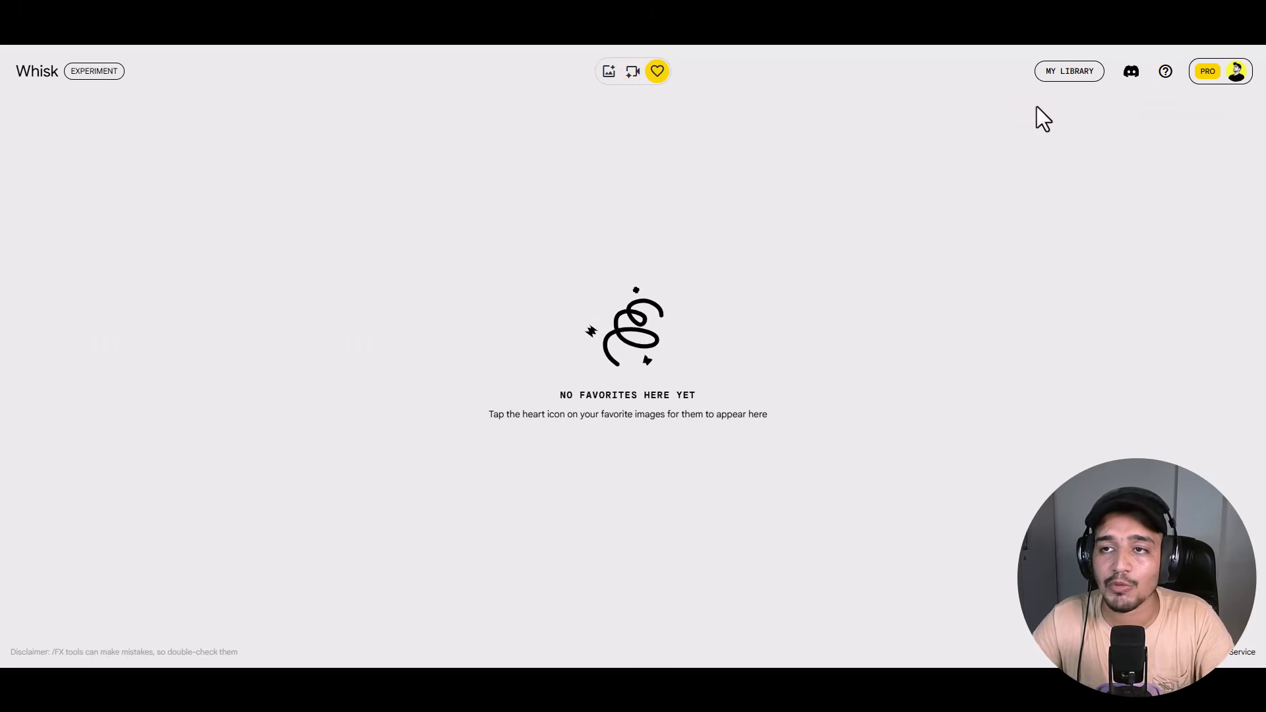
Open the personal library and show its saved images.
{"action": "left_click", "coordinate": [1068, 73]}
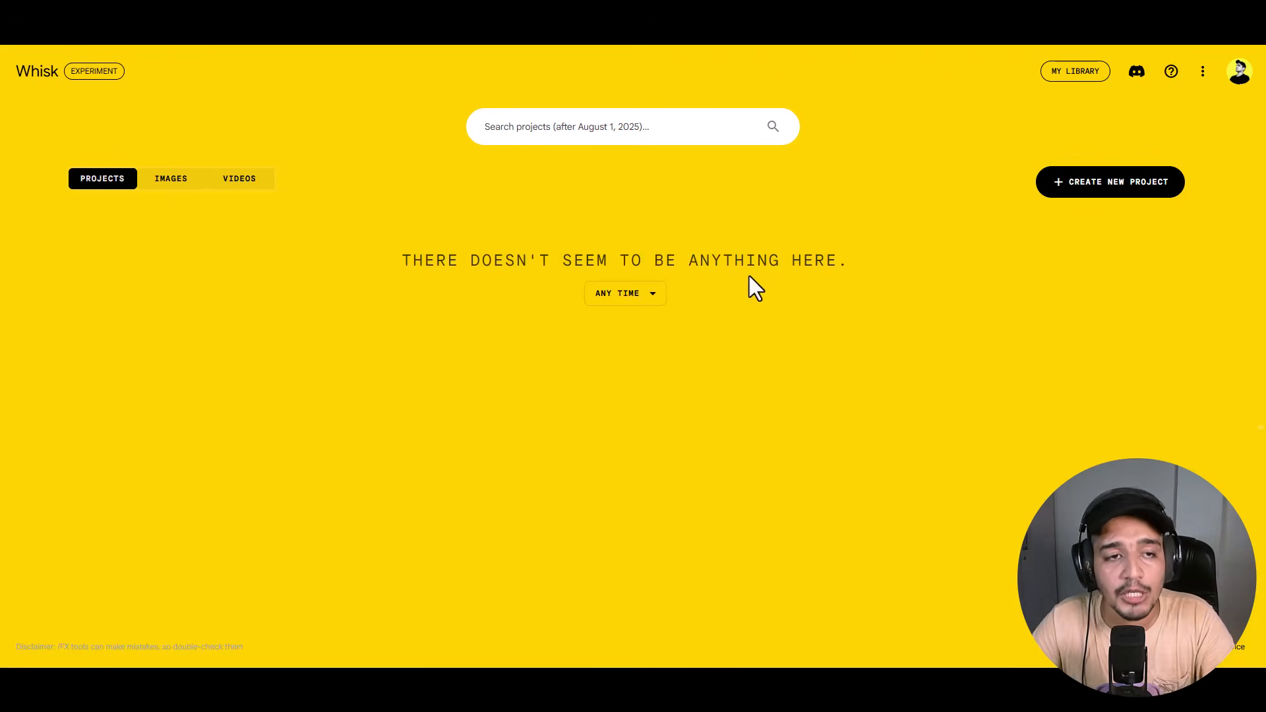
{"action": "left_click", "coordinate": [175, 185]}
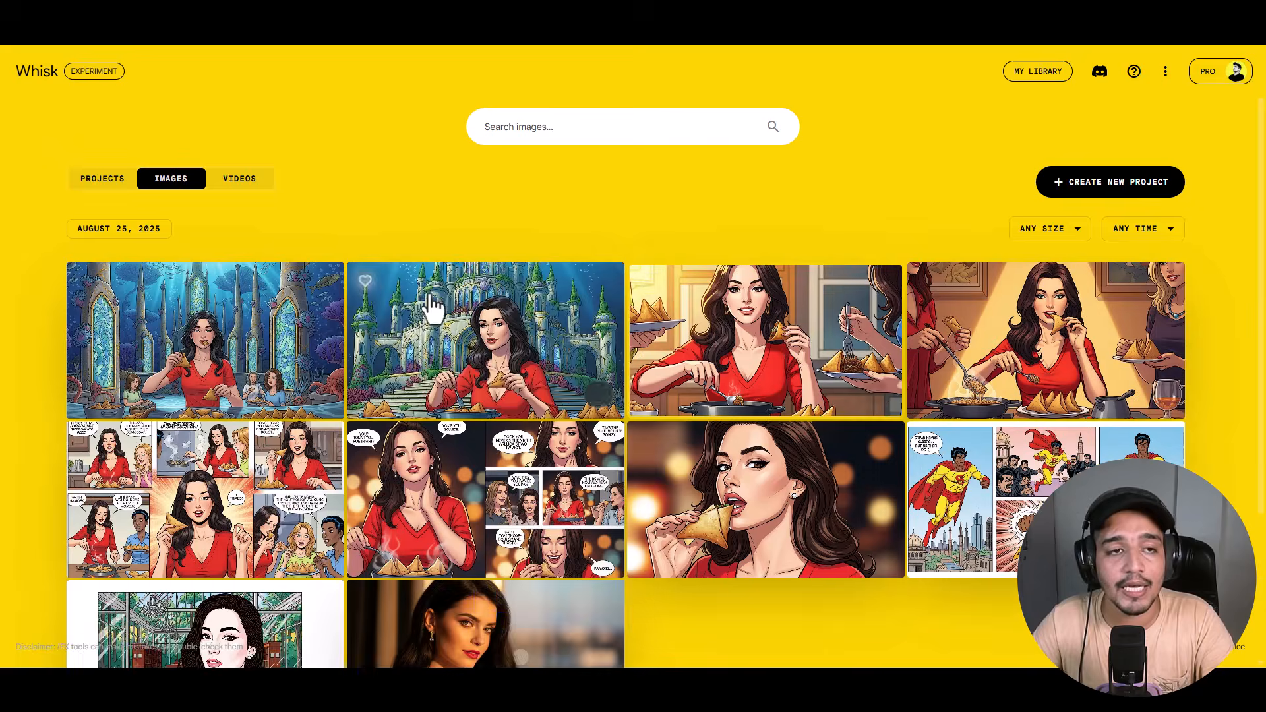
Look through the library's saved videos and go back to its images.
{"action": "left_click", "coordinate": [238, 180]}
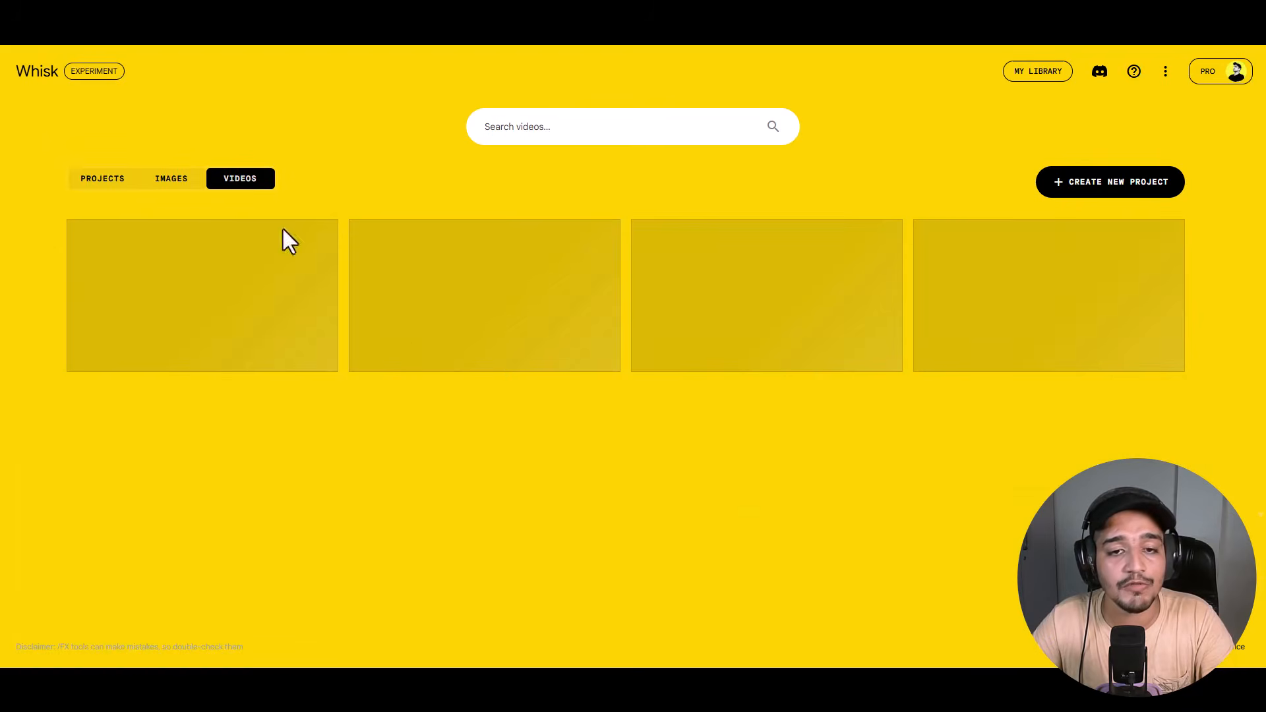
{"action": "scroll", "coordinate": [500, 374], "scroll_direction": "down", "scroll_amount": 2}
{"action": "scroll", "coordinate": [226, 252], "scroll_direction": "up", "scroll_amount": 2}
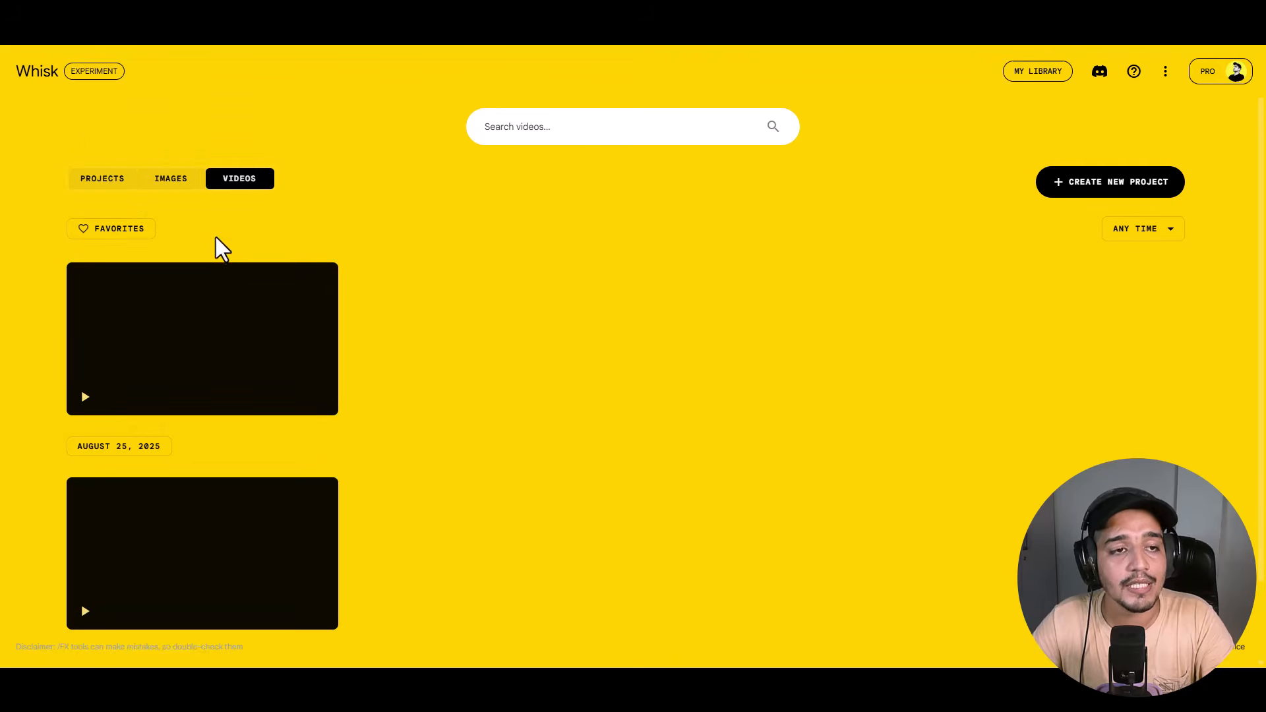
{"action": "left_click", "coordinate": [172, 185]}
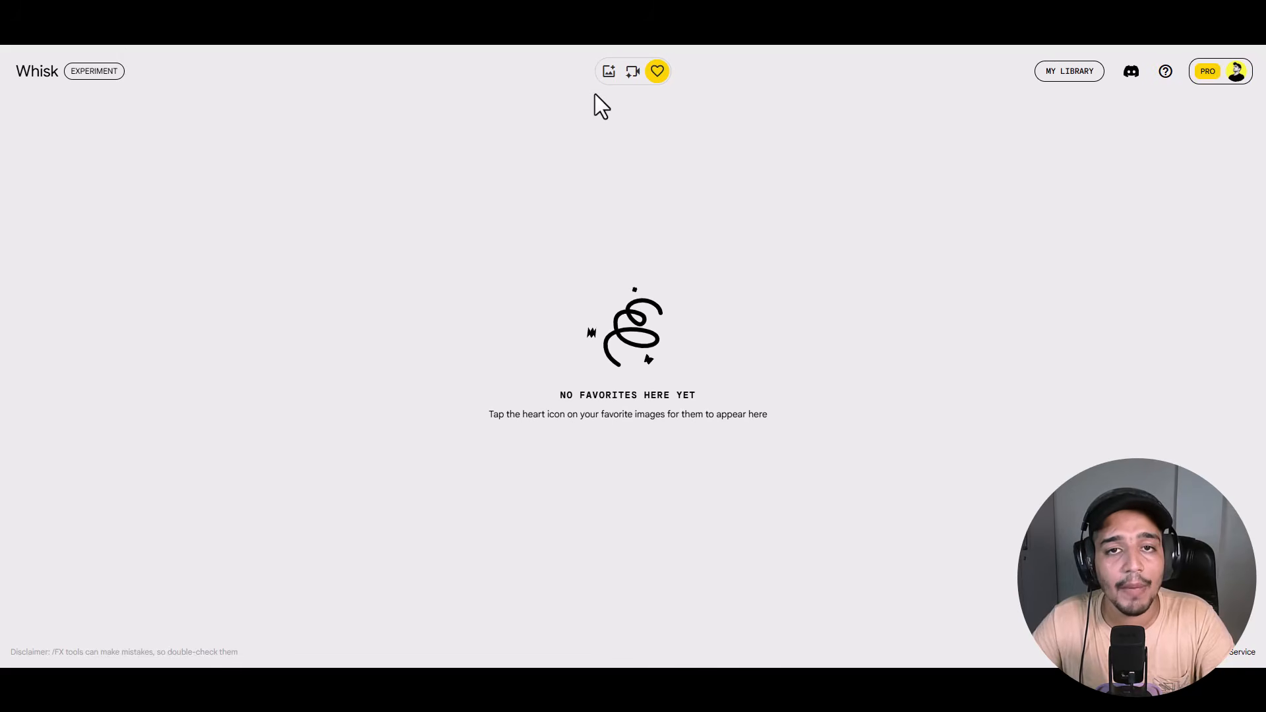
Return to the project's generated images, load the Capsule toy template and delete the comic-panel style image.
{"action": "left_click", "coordinate": [608, 72]}
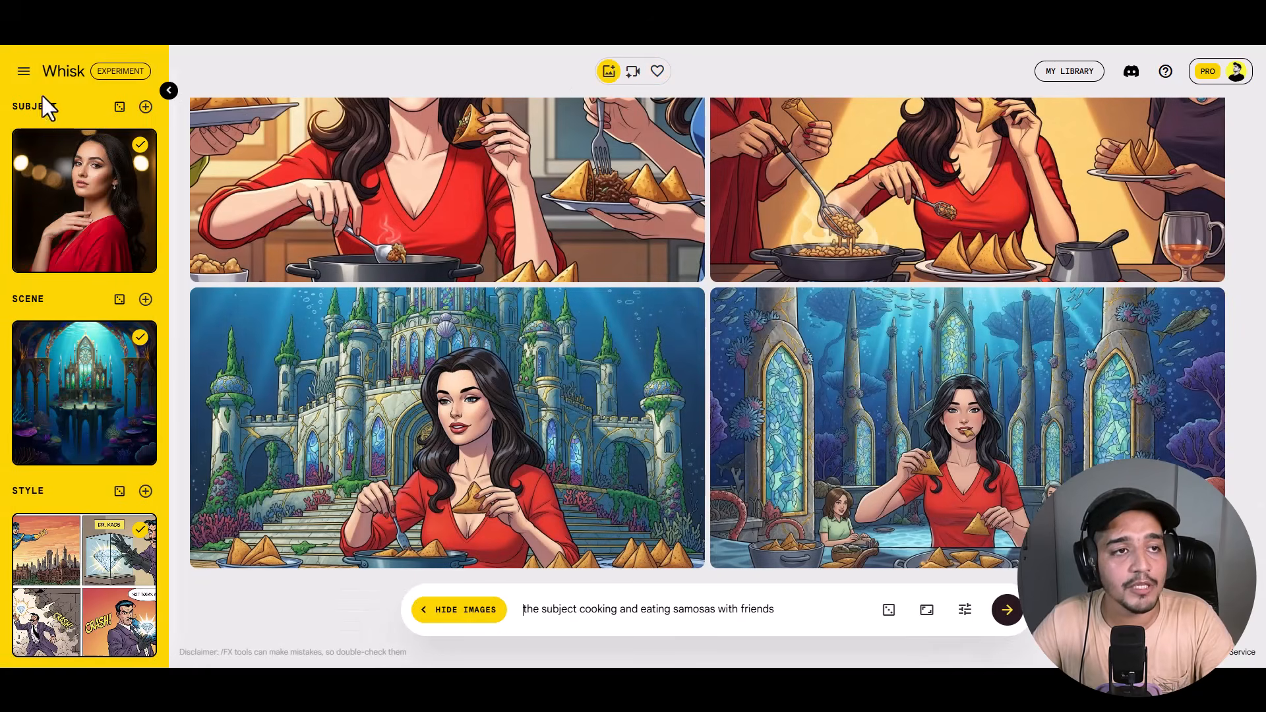
{"action": "left_click", "coordinate": [24, 70]}
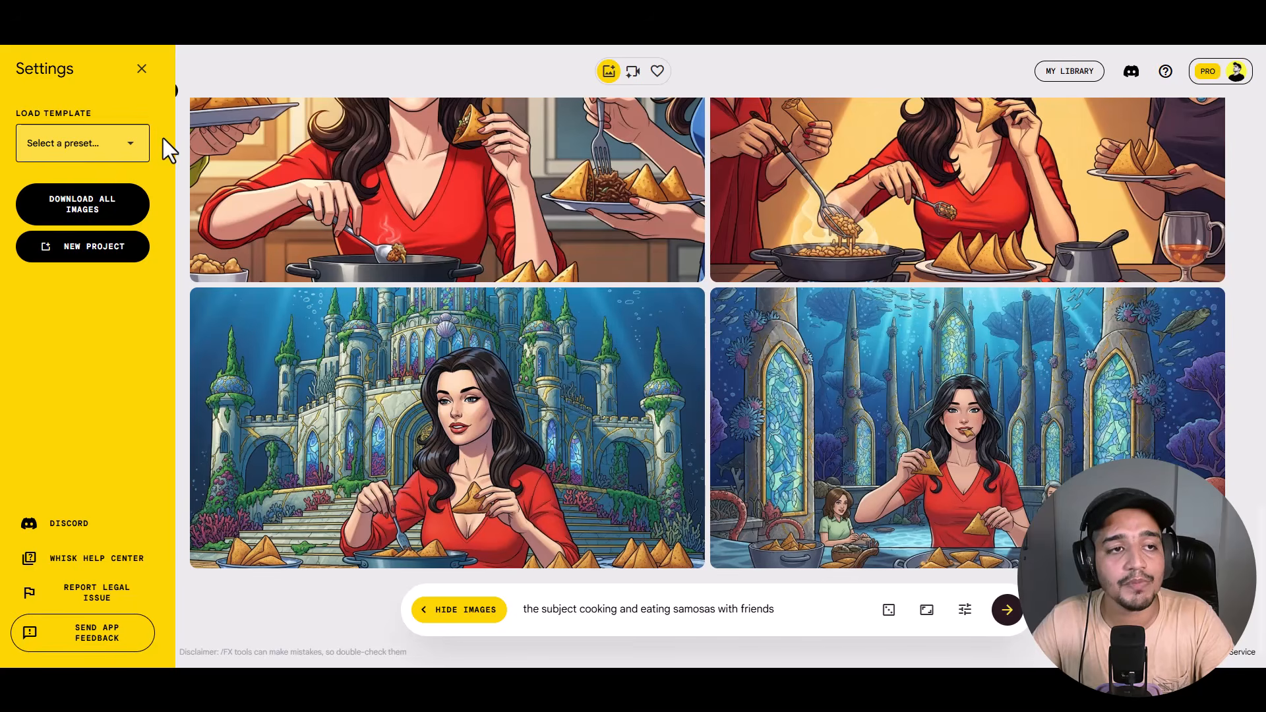
{"action": "left_click", "coordinate": [127, 151]}
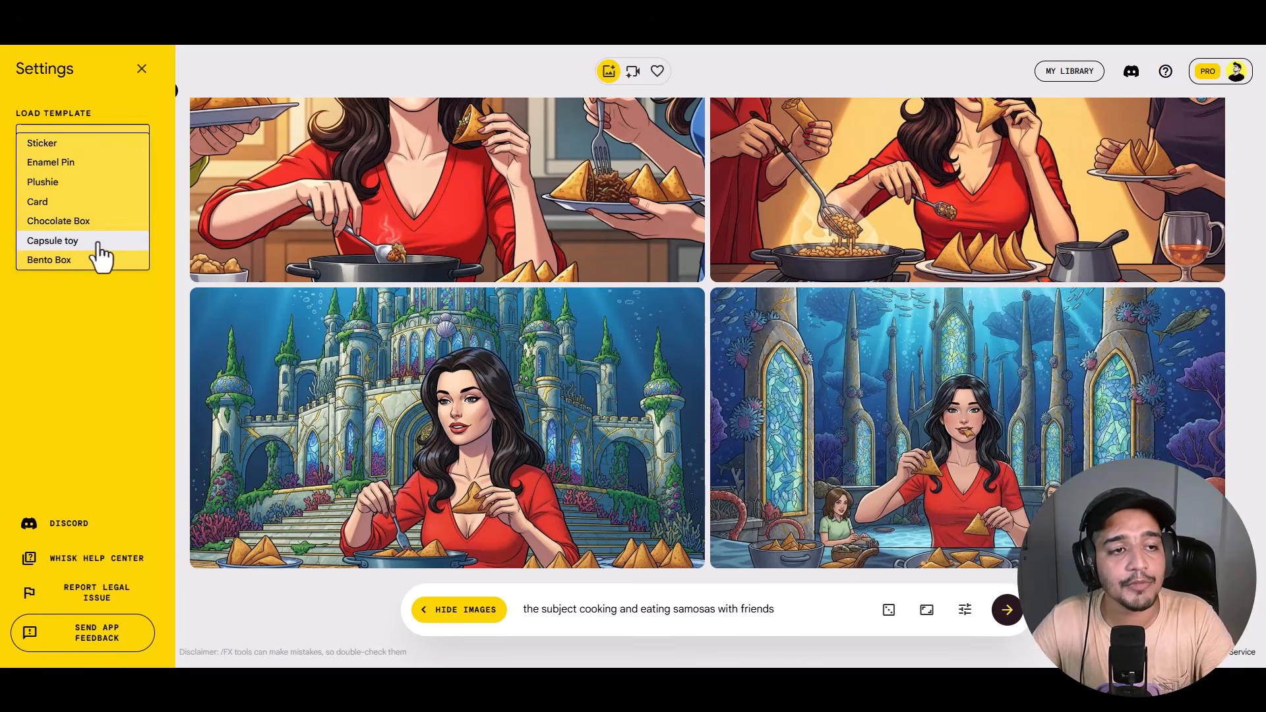
{"action": "left_click", "coordinate": [52, 240]}
{"action": "scroll", "coordinate": [115, 422], "scroll_direction": "down", "scroll_amount": 3}
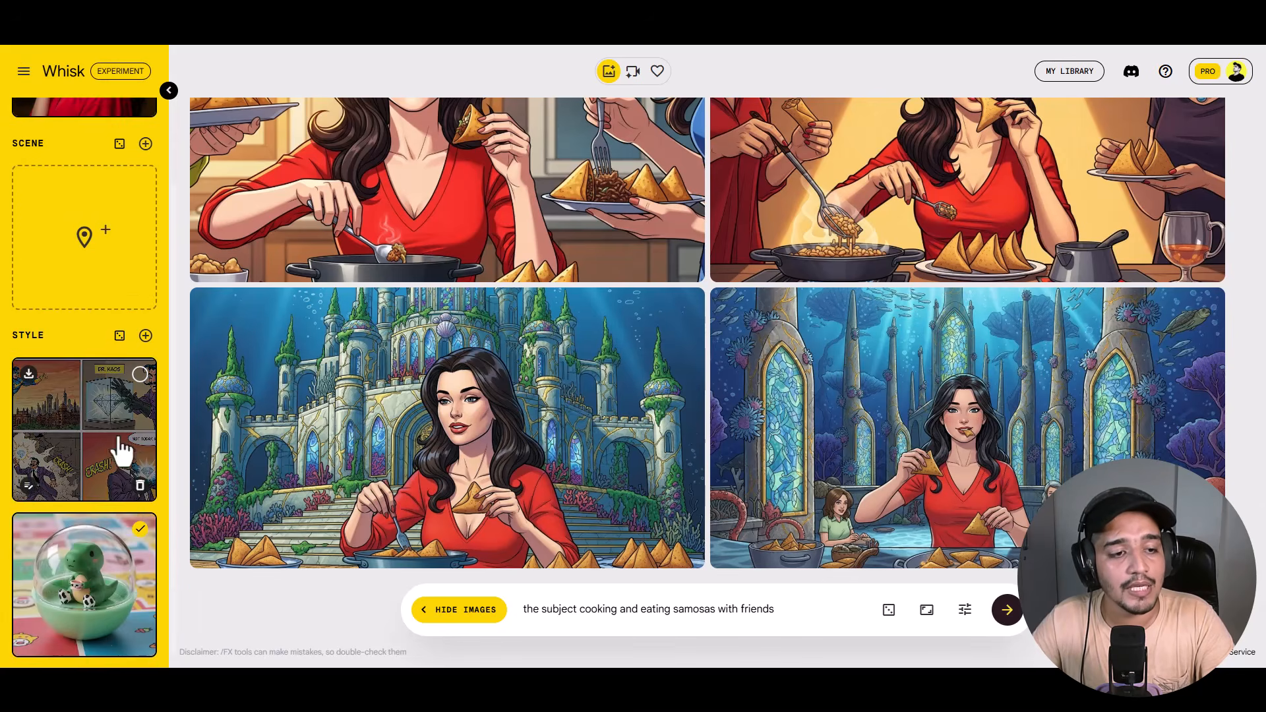
{"action": "left_click", "coordinate": [139, 484]}
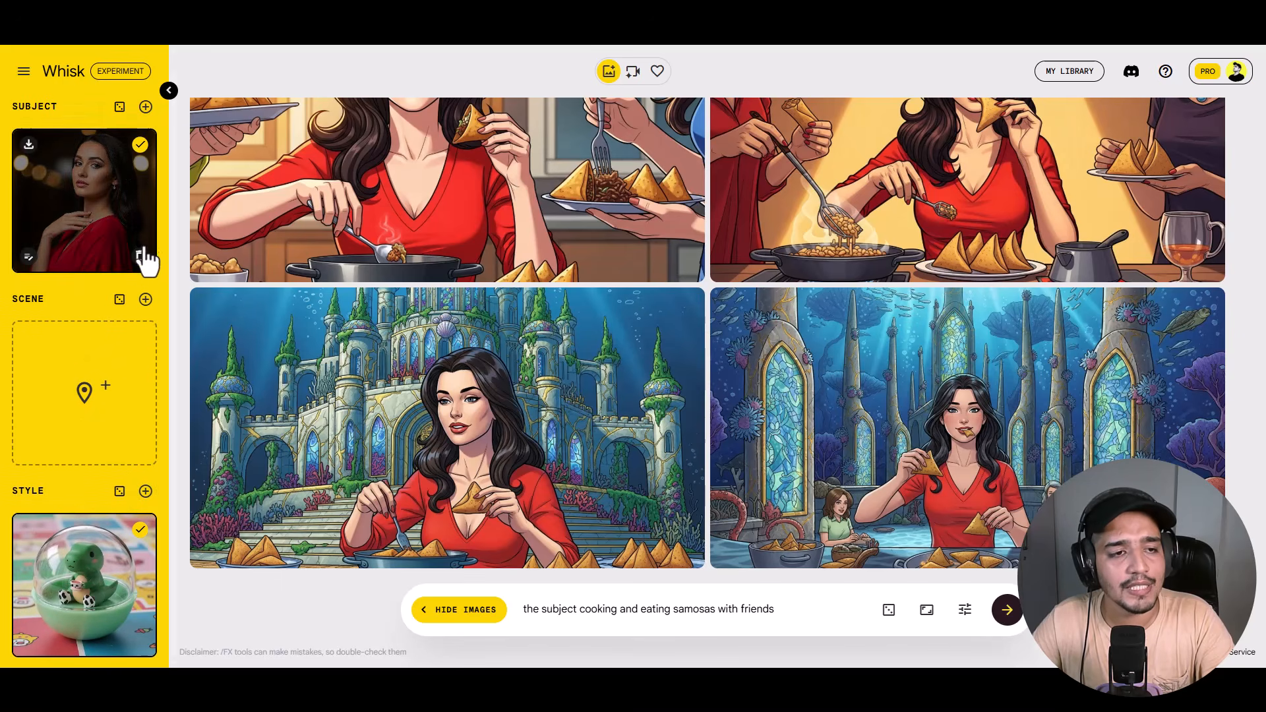
Delete the subject image of the woman in red and add three random subjects in its place.
{"action": "left_click", "coordinate": [140, 257]}
{"action": "left_click", "coordinate": [120, 107]}
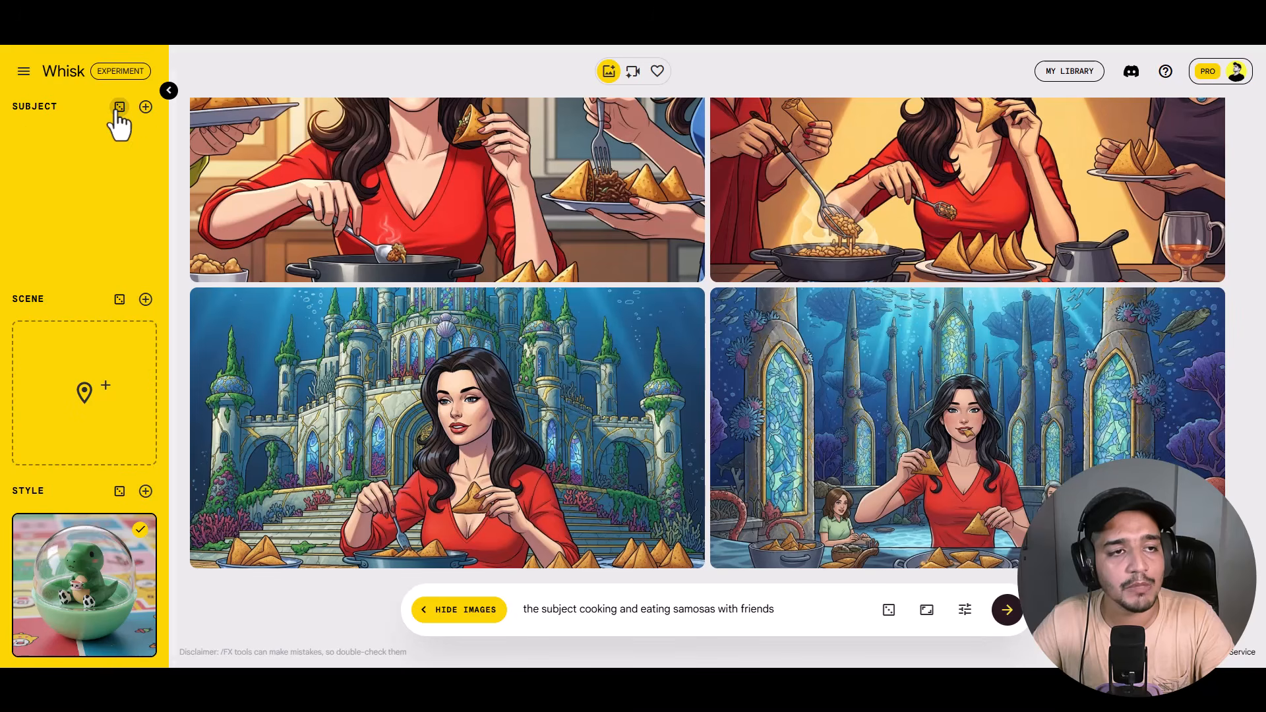
{"action": "left_click", "coordinate": [119, 107]}
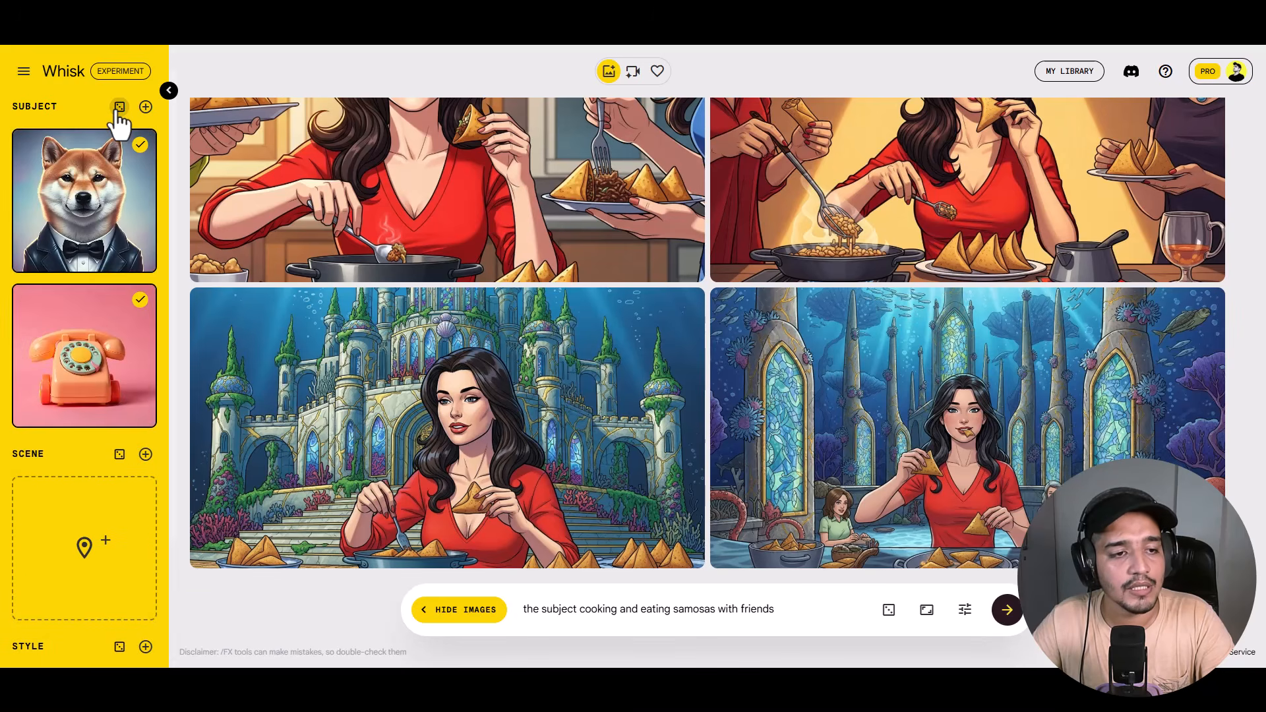
{"action": "left_click", "coordinate": [120, 107]}
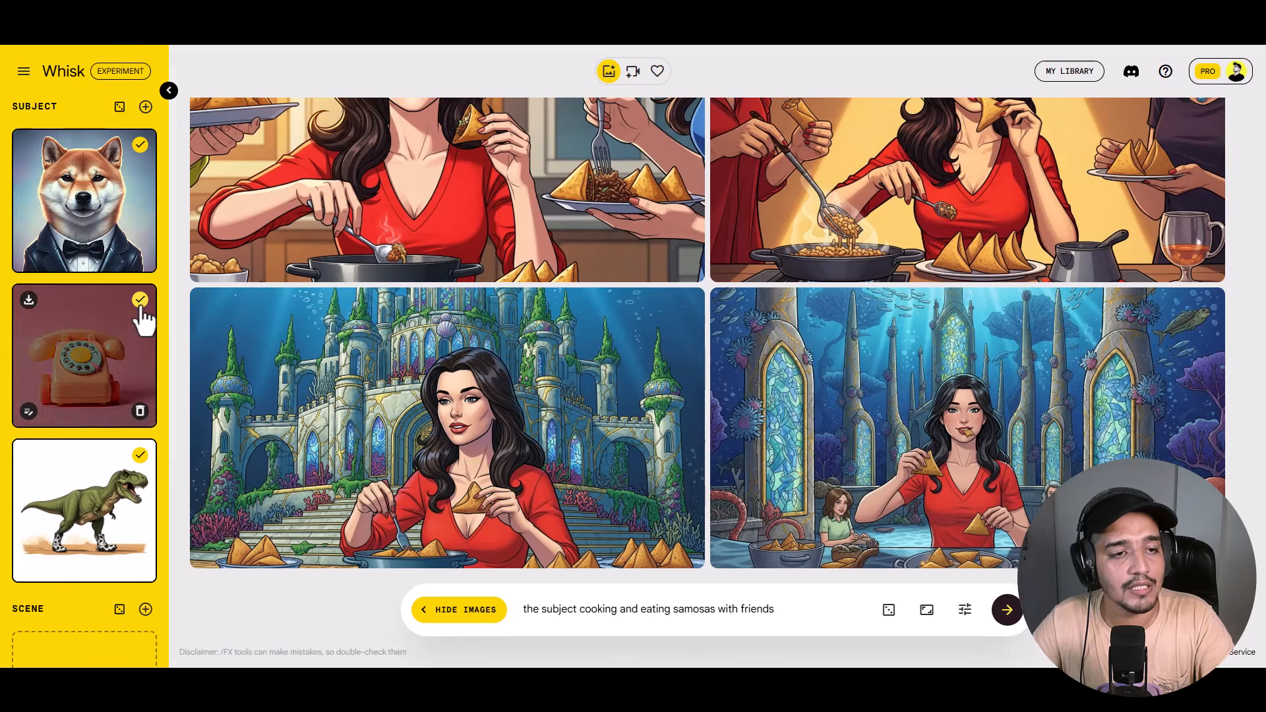
Clear the samosa prompt and generate capsule toy images from the three subjects without additional details.
{"action": "scroll", "coordinate": [106, 438], "scroll_direction": "down", "scroll_amount": 5}
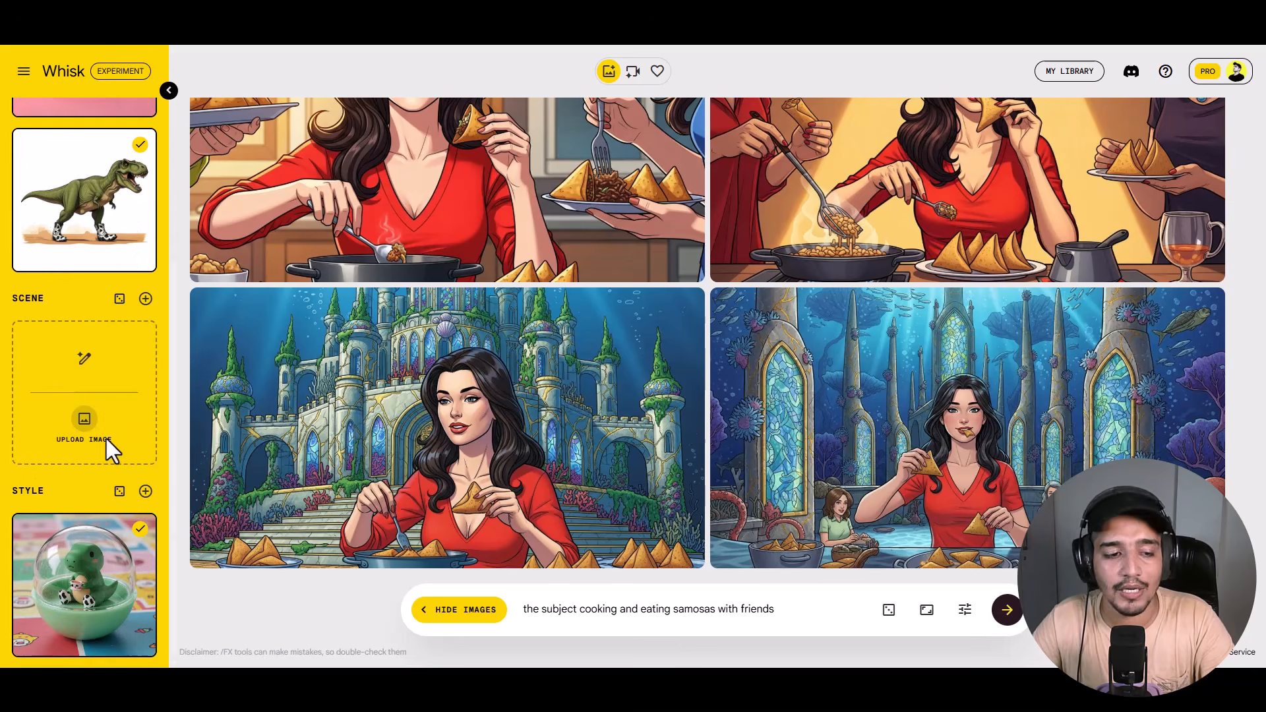
{"action": "triple_click", "coordinate": [749, 610]}
{"action": "key", "text": "BackSpace"}
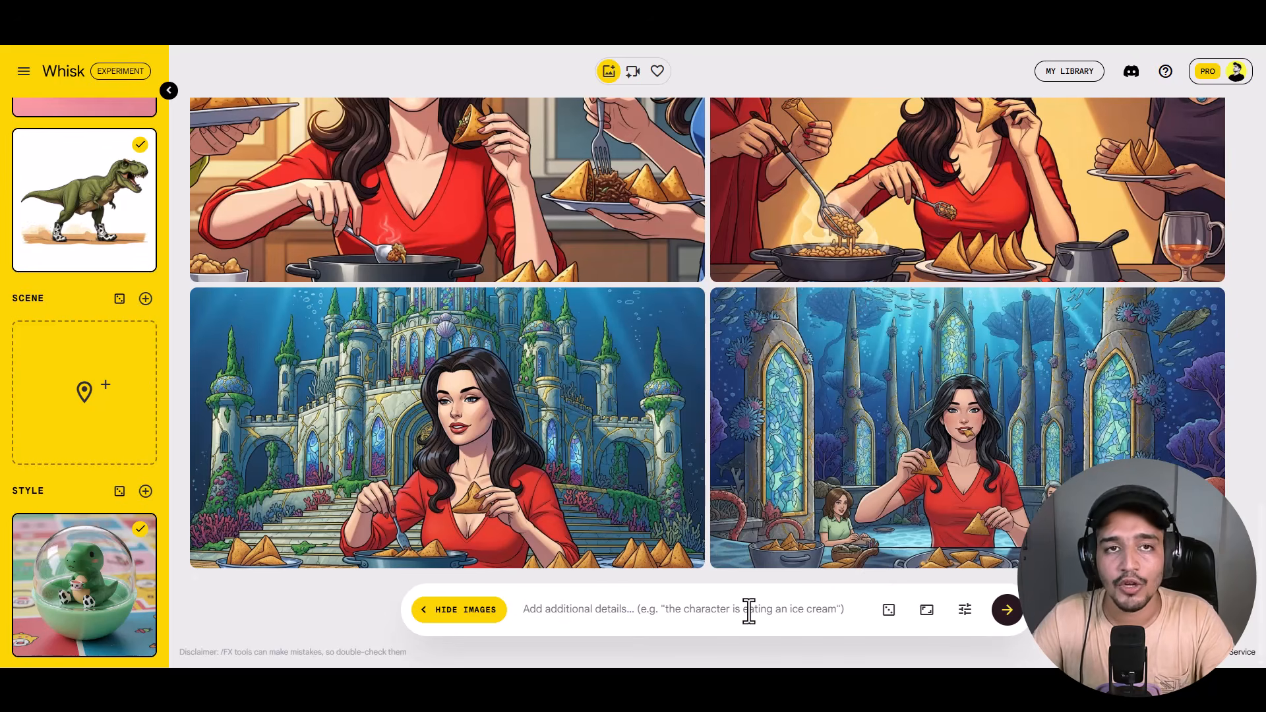
{"action": "left_click", "coordinate": [1005, 610]}
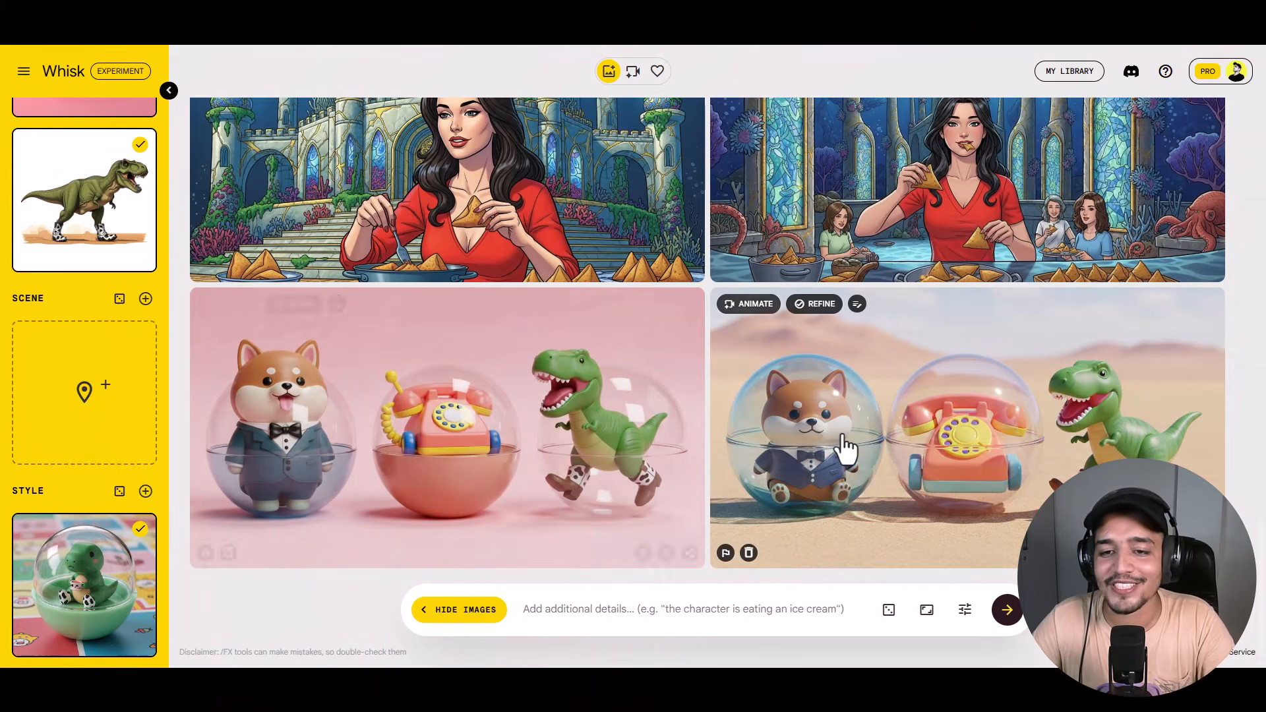
Load the Card template and replace the existing subjects with two random ones.
{"action": "left_click", "coordinate": [24, 73]}
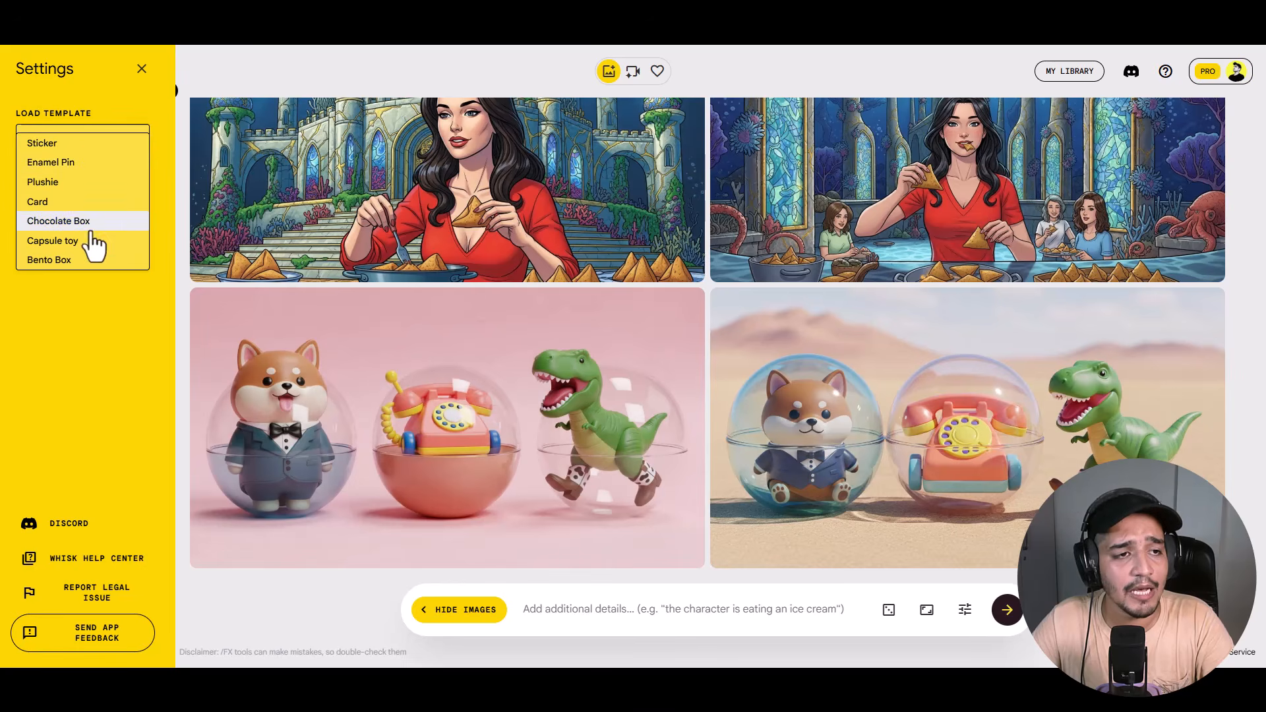
{"action": "left_click", "coordinate": [81, 202]}
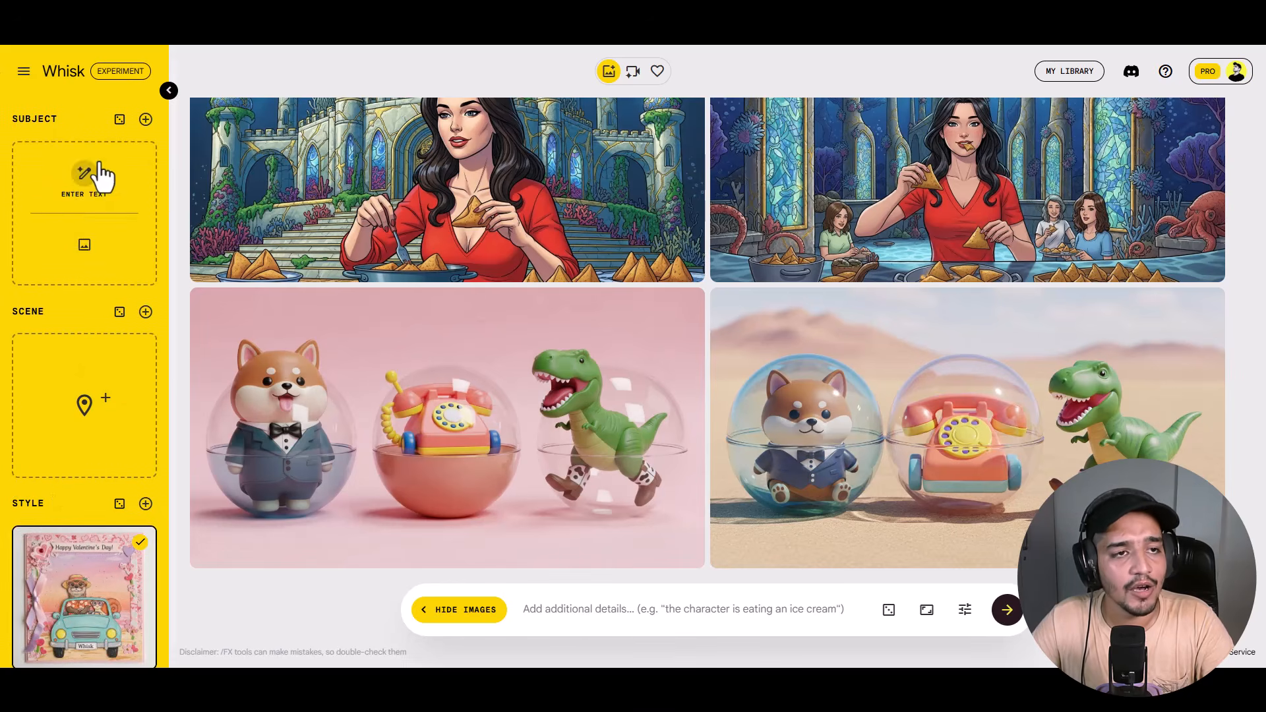
{"action": "left_click", "coordinate": [120, 120]}
{"action": "left_click", "coordinate": [119, 120]}
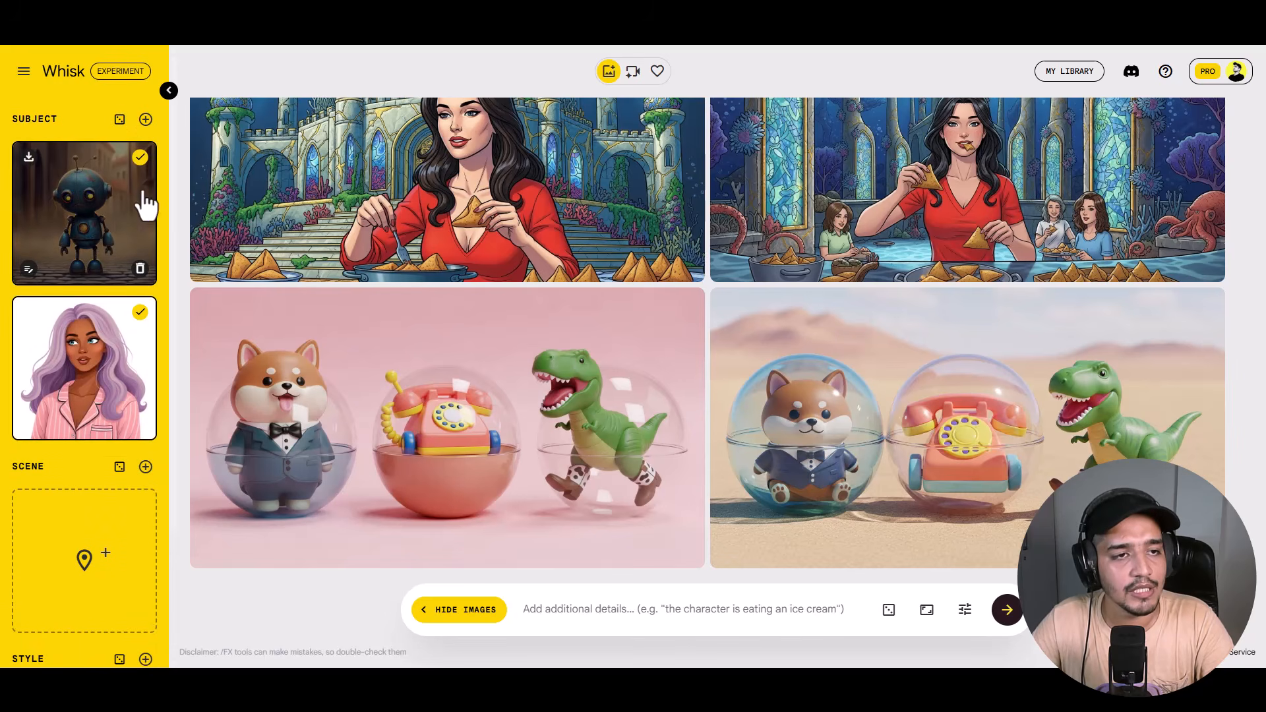
Add a random scene and generate Valentine's card images with the new subjects and card style.
{"action": "scroll", "coordinate": [62, 432], "scroll_direction": "down", "scroll_amount": 2}
{"action": "scroll", "coordinate": [63, 432], "scroll_direction": "down", "scroll_amount": 2}
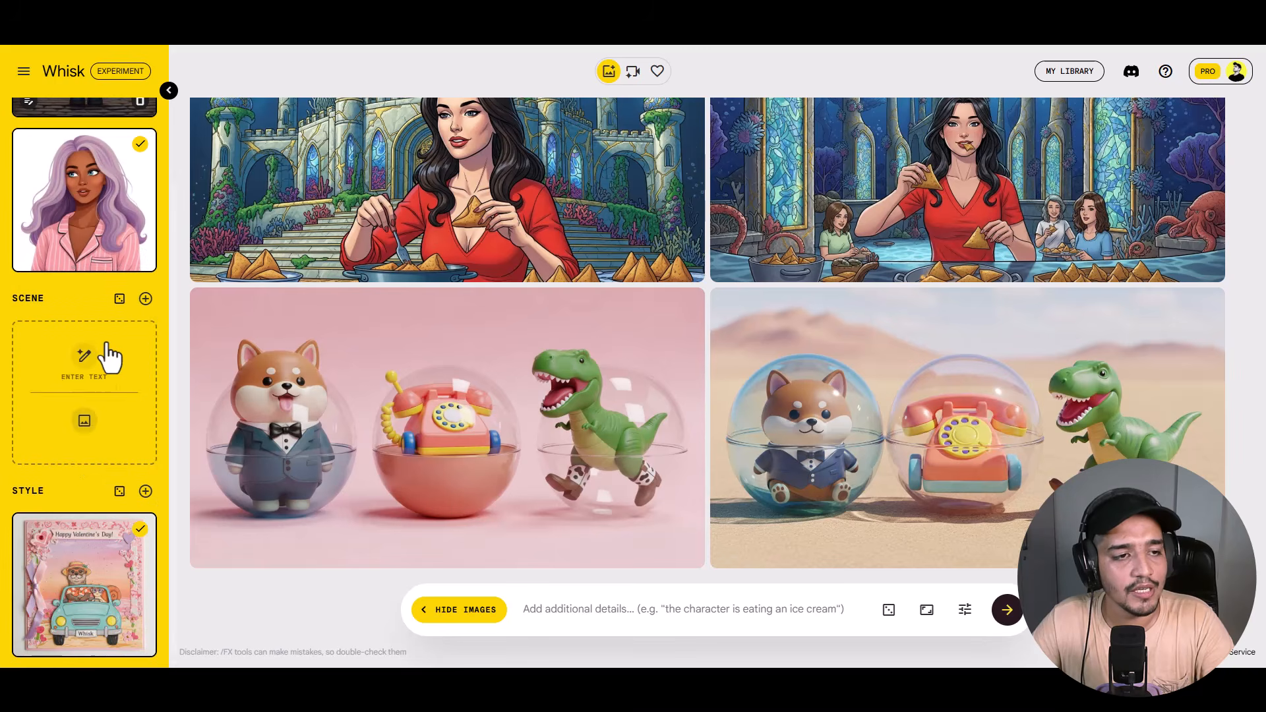
{"action": "left_click", "coordinate": [120, 299]}
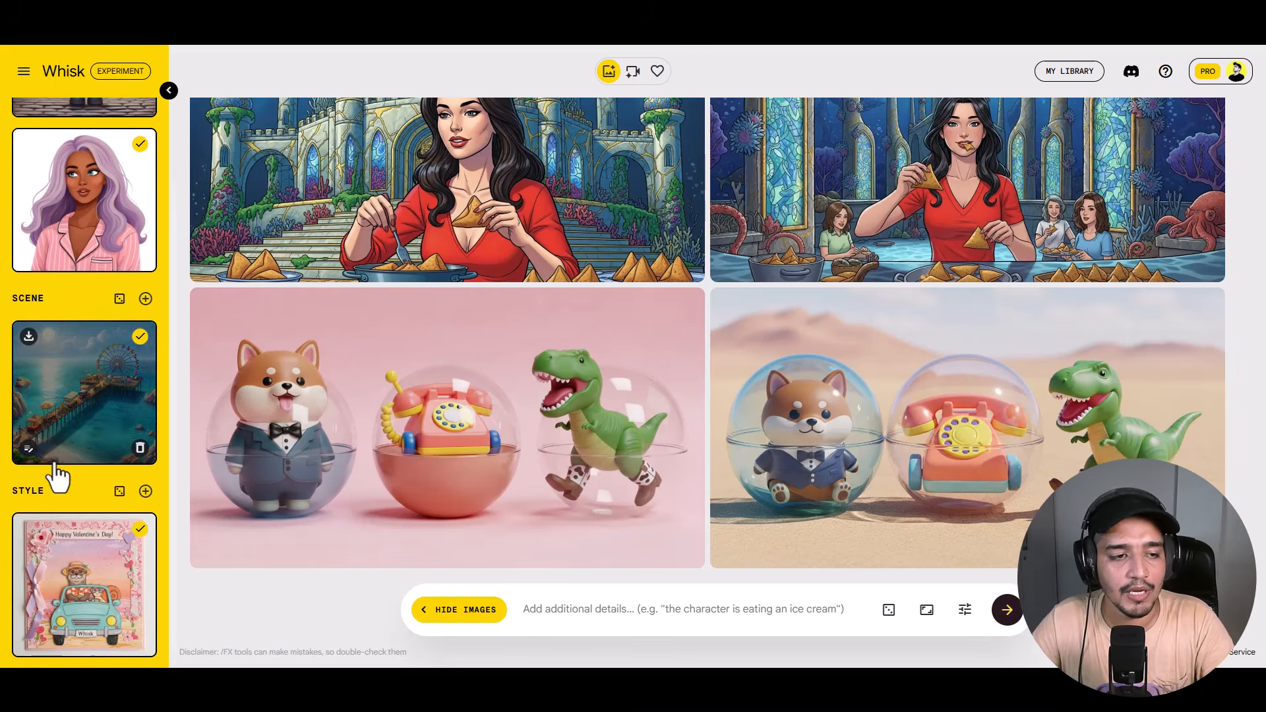
{"action": "left_click", "coordinate": [1006, 609]}
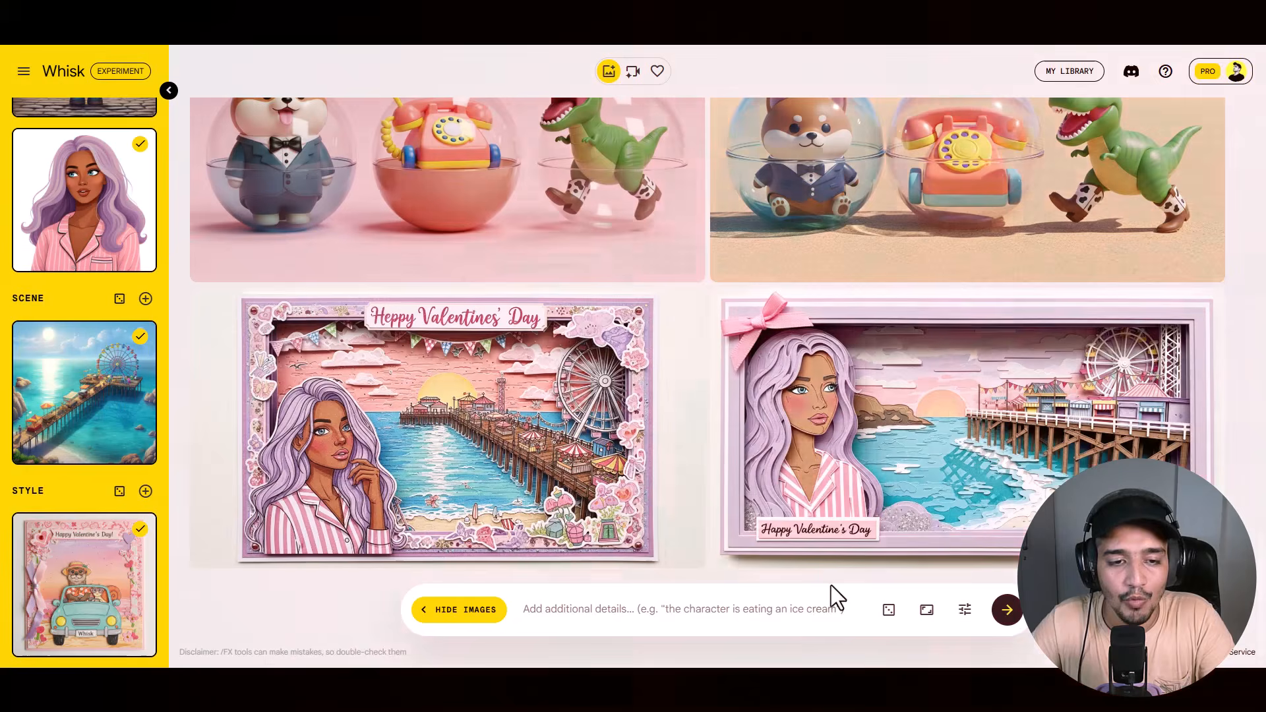
Examine the first generated Valentine's card and its description in the enlarged view, and compare it with the other images.
{"action": "left_click", "coordinate": [560, 477]}
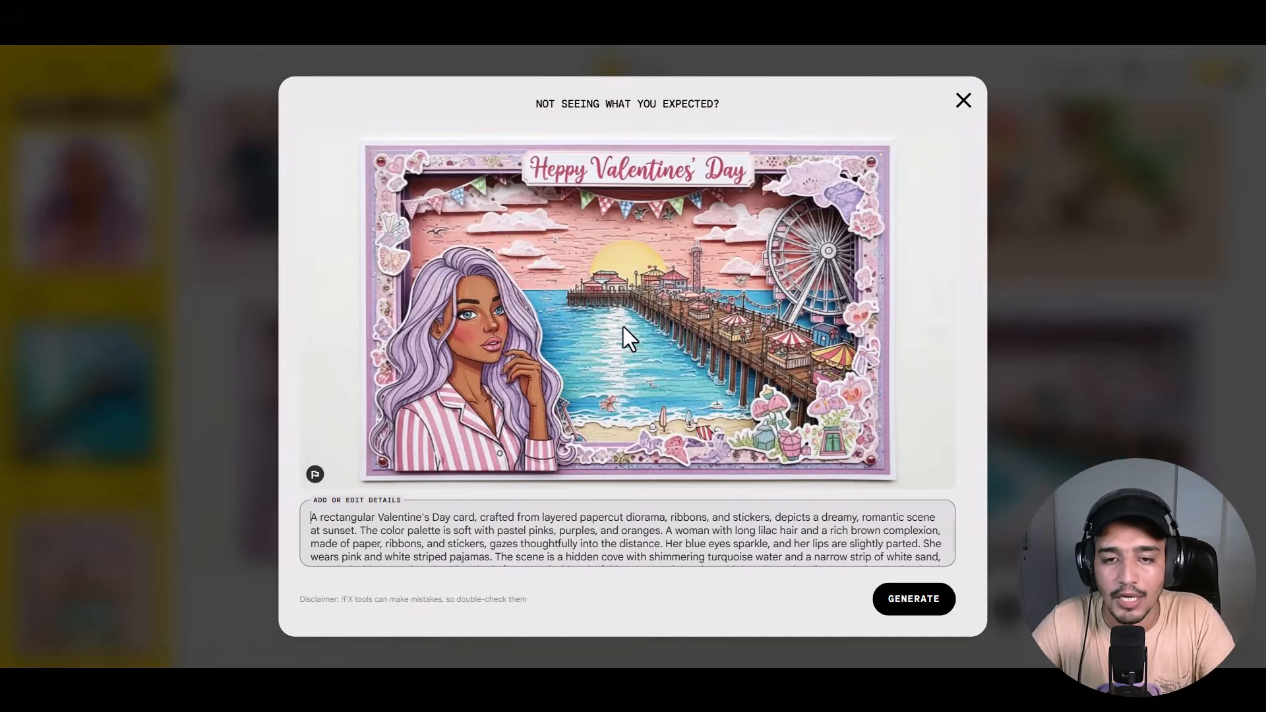
{"action": "left_click", "coordinate": [964, 100]}
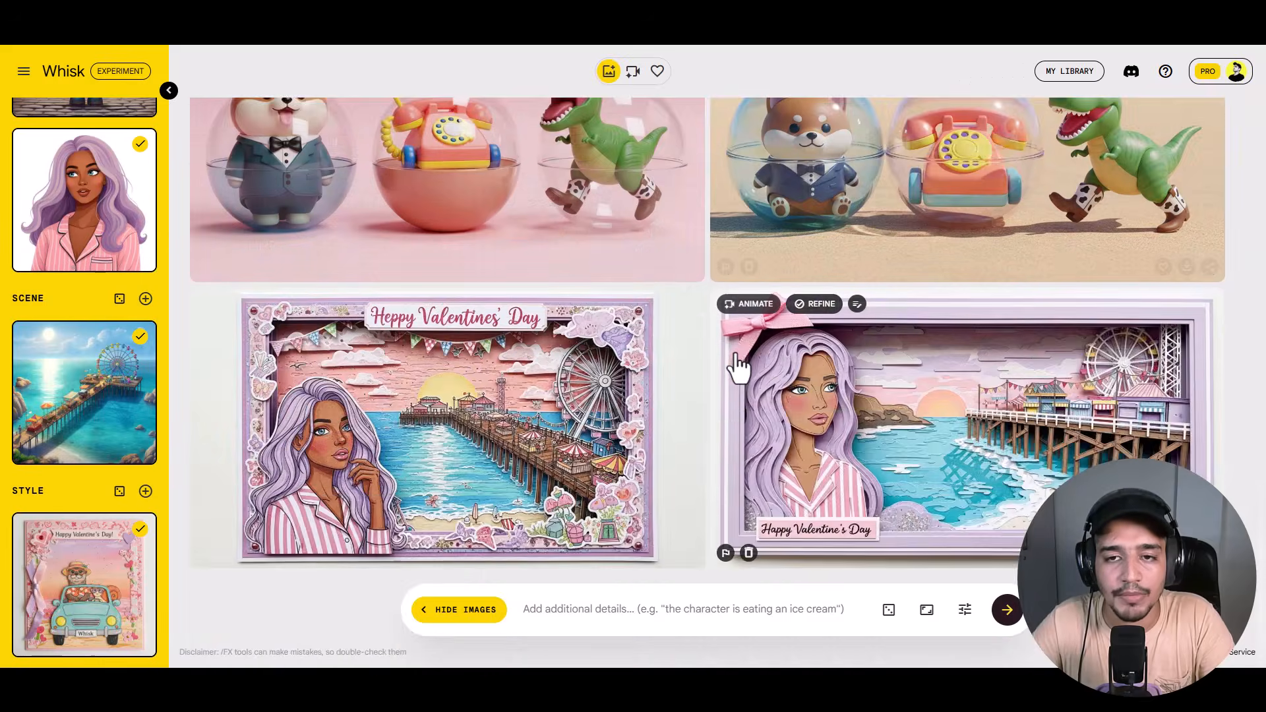
{"action": "scroll", "coordinate": [734, 356], "scroll_direction": "up", "scroll_amount": 10}
{"action": "scroll", "coordinate": [735, 365], "scroll_direction": "down", "scroll_amount": 10}
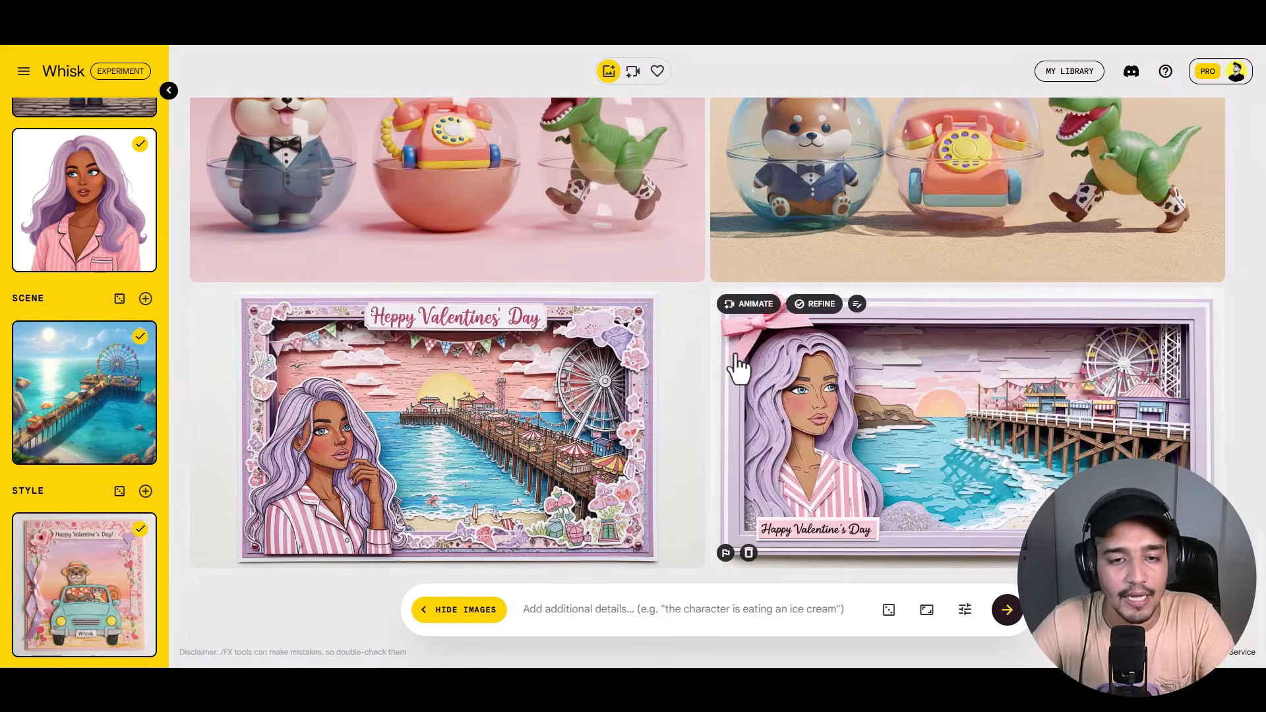
{"action": "left_click", "coordinate": [530, 449]}
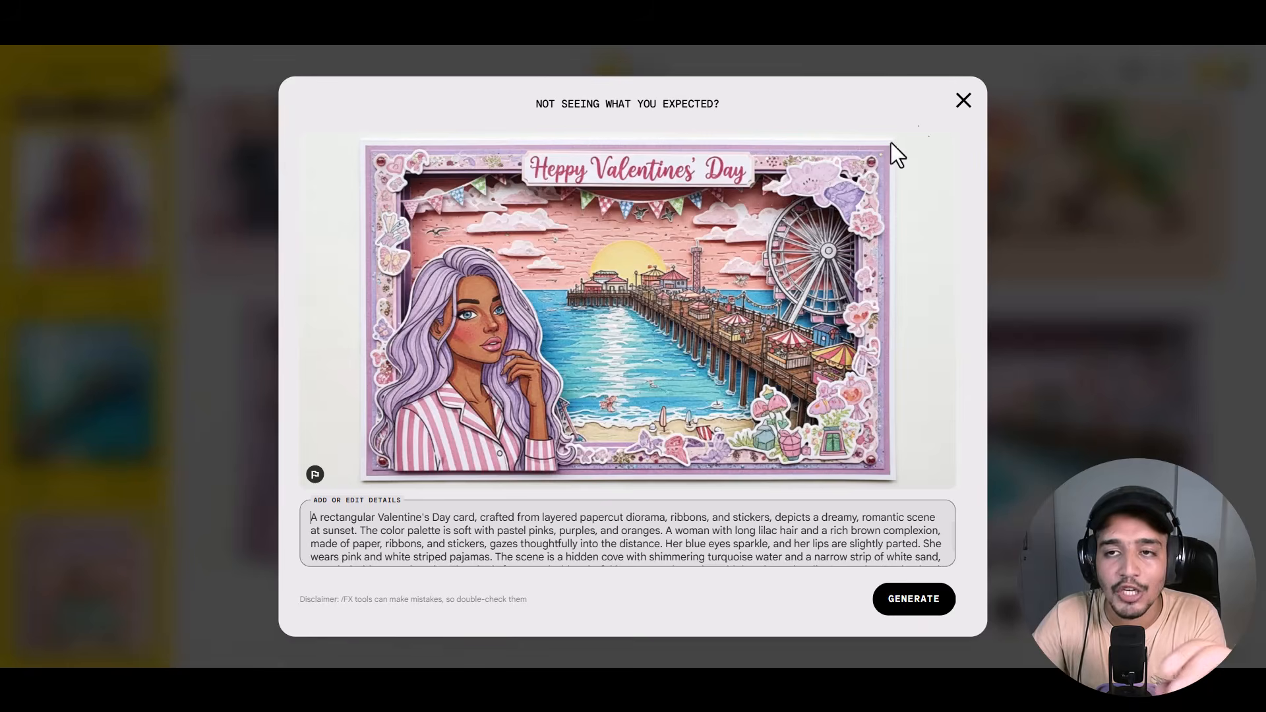
{"action": "left_click", "coordinate": [964, 101]}
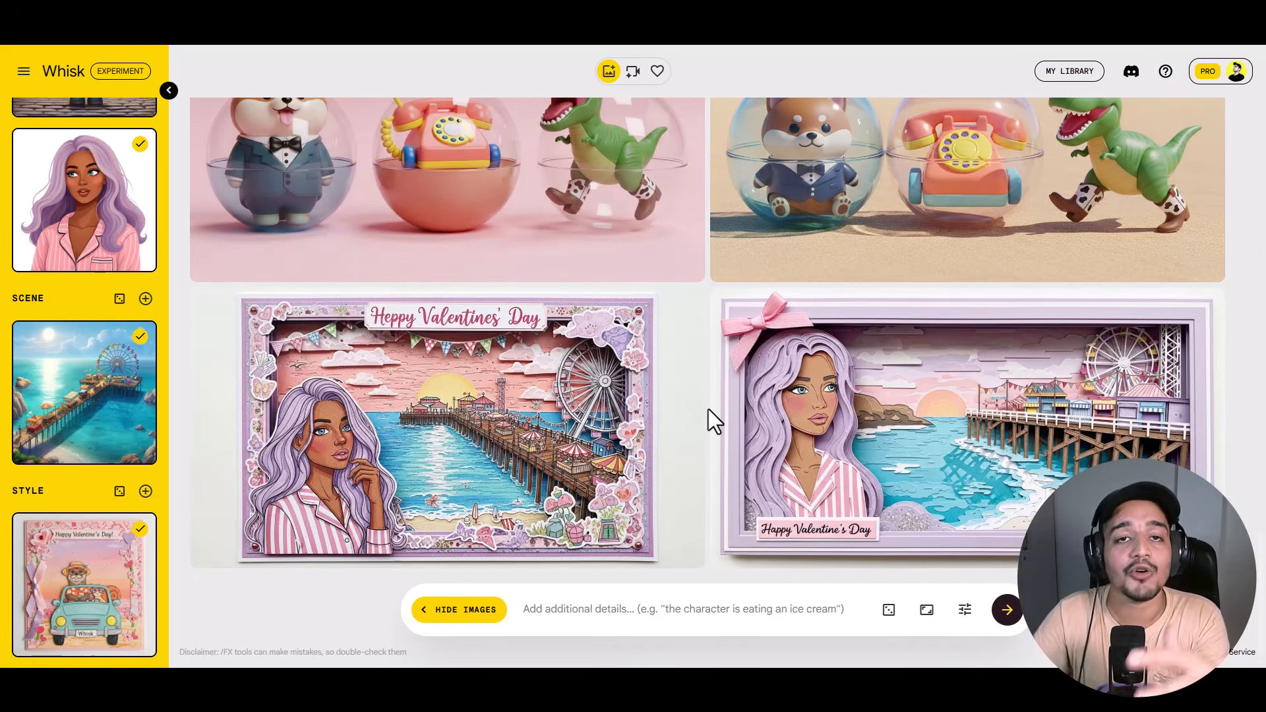